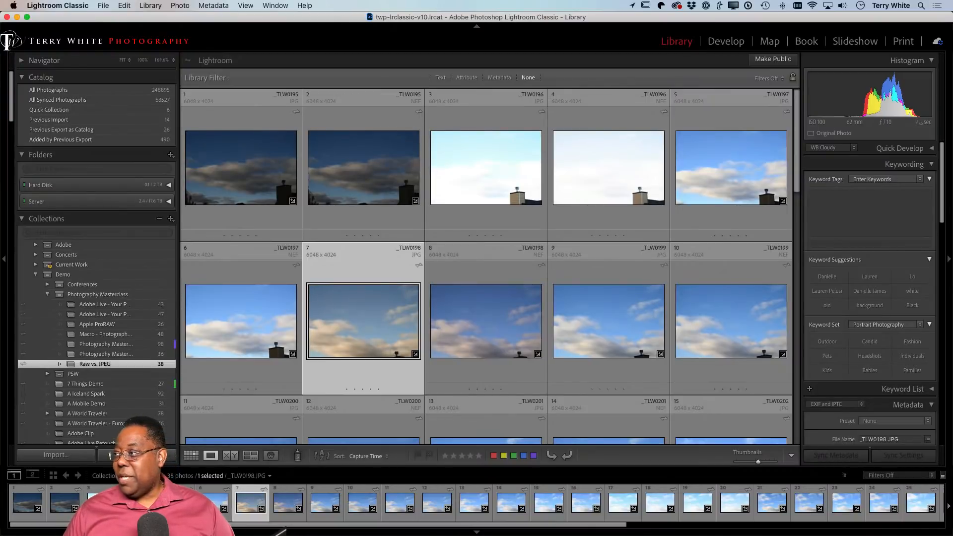
Select the JPG and NEF versions of _TLW0196 and open them side by side in Compare view, toggling their black-and-white treatment
key(super+comma)
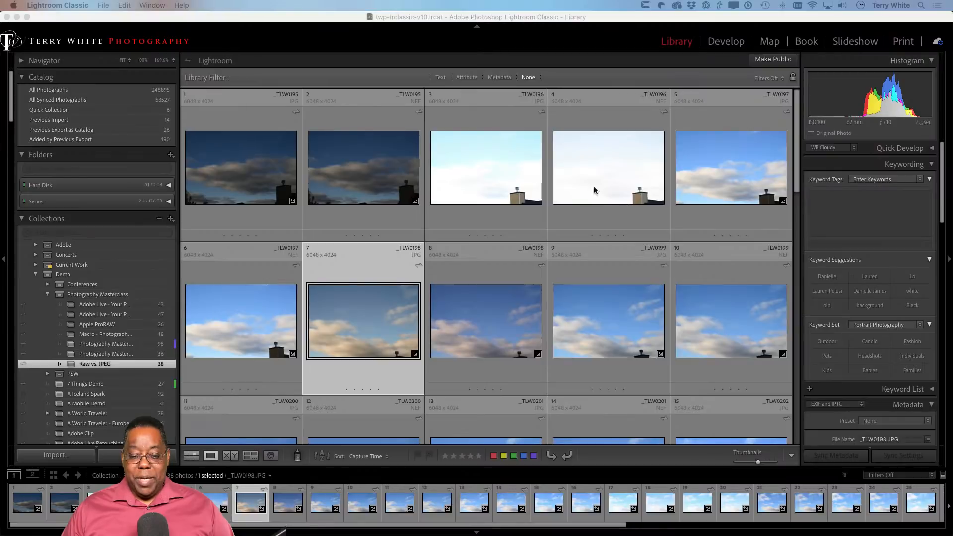
click(520, 173)
shift+click(596, 172)
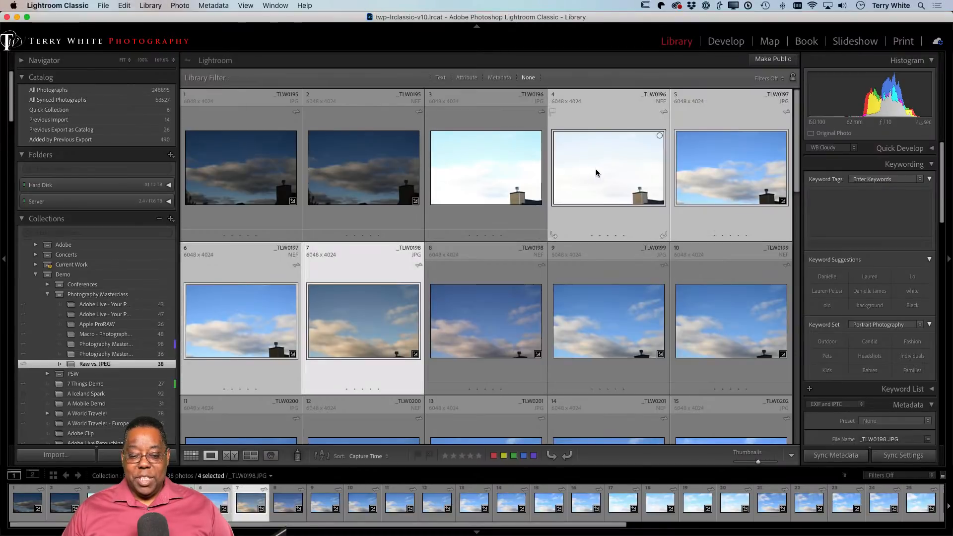
click(501, 172)
shift+click(586, 174)
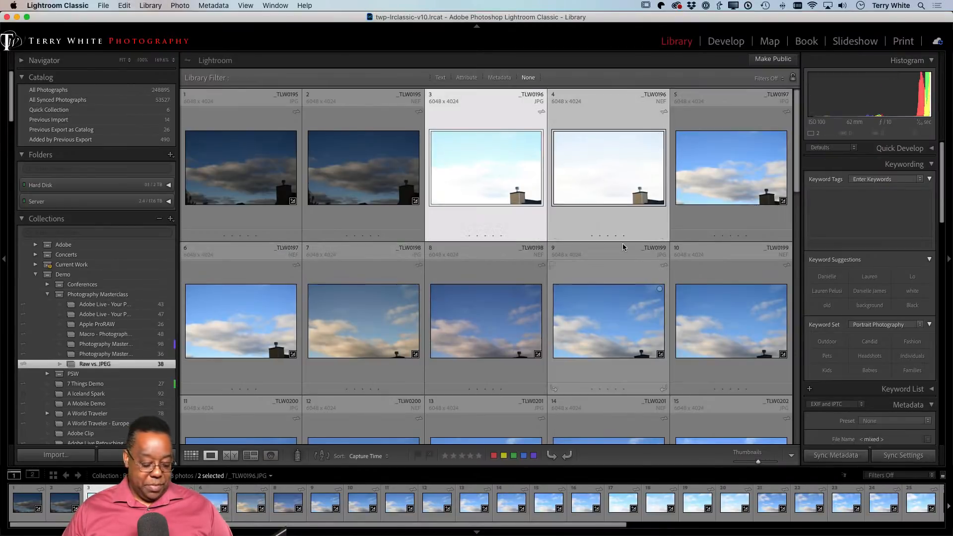
key(v)
key(c)
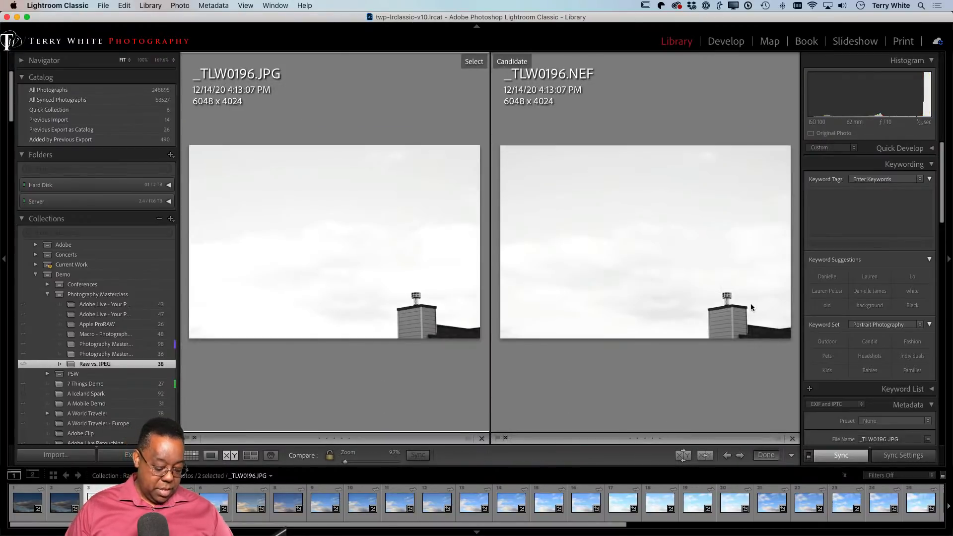
Return both compared versions of _TLW0196 to colour treatment and make the NEF version the active photo
key(v)
key(v)
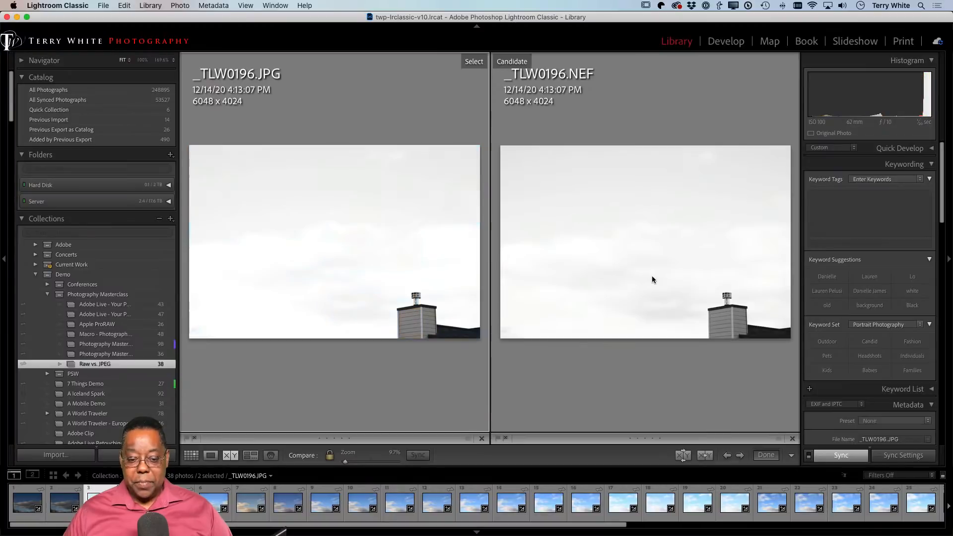
key(v)
click(613, 269)
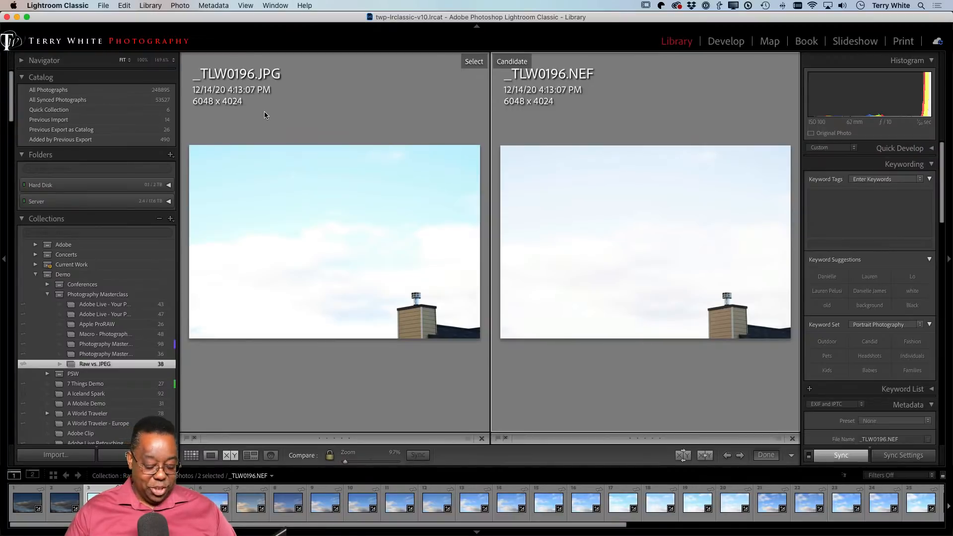
Open only _TLW0196.JPG in the Develop module and toggle the highlight clipping overlay off and back on
key(g)
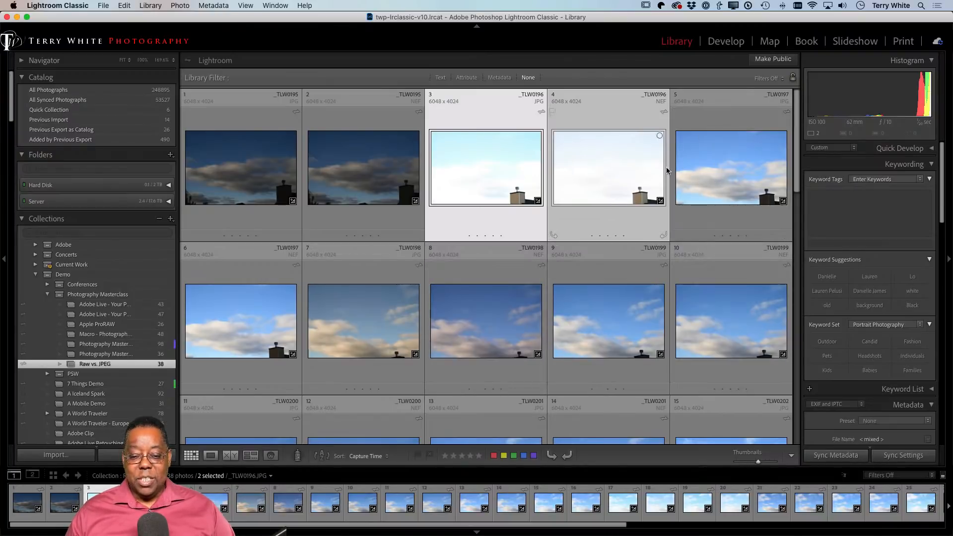
click(697, 166)
click(500, 174)
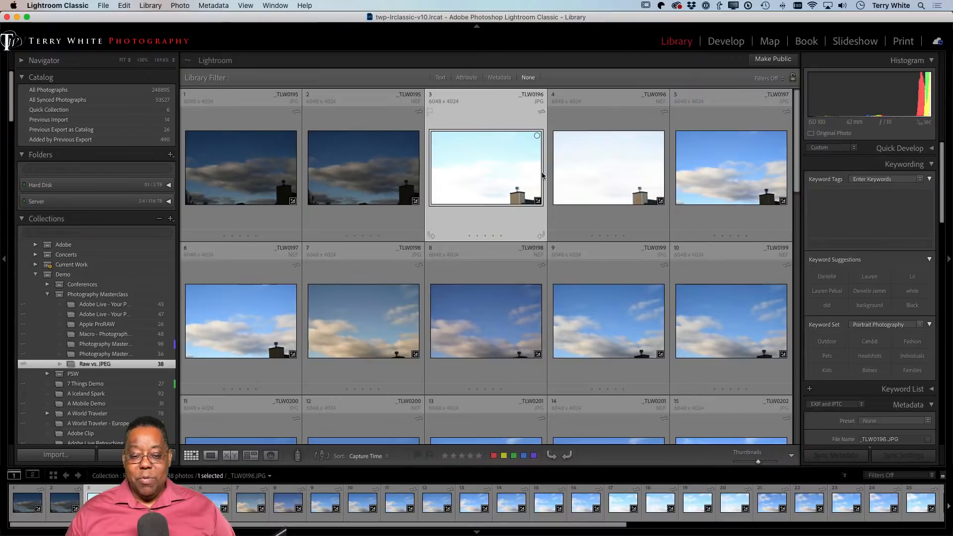
click(722, 44)
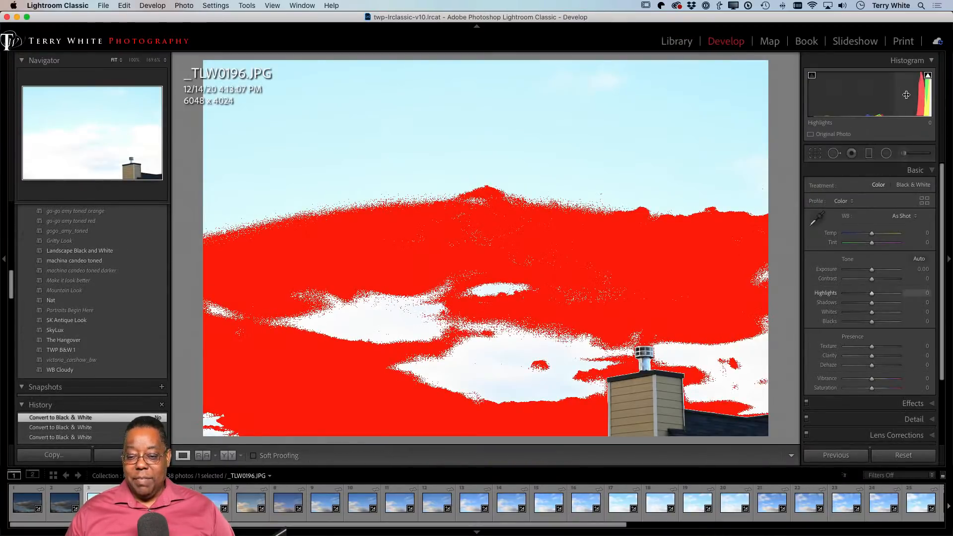
click(929, 77)
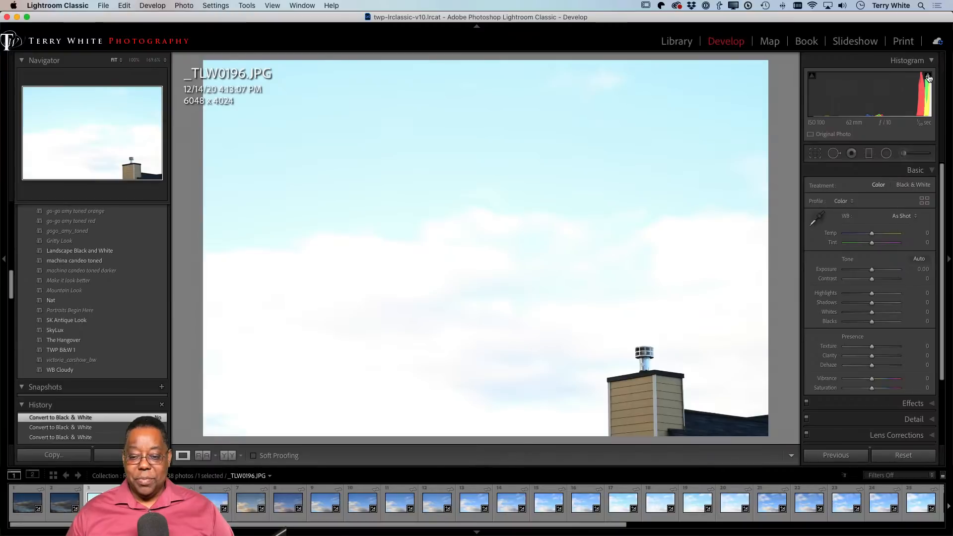
click(928, 76)
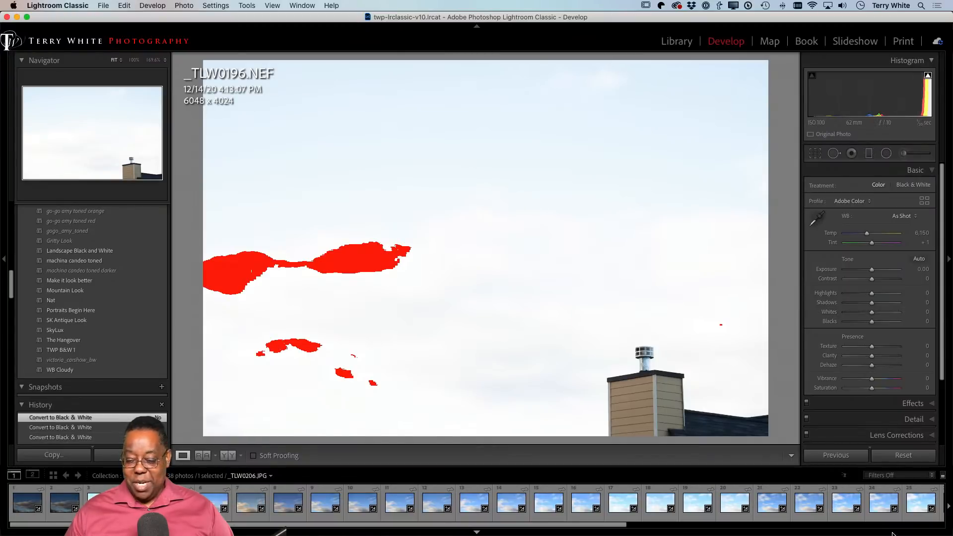
Reset all develop settings of _TLW0196.NEF
click(903, 455)
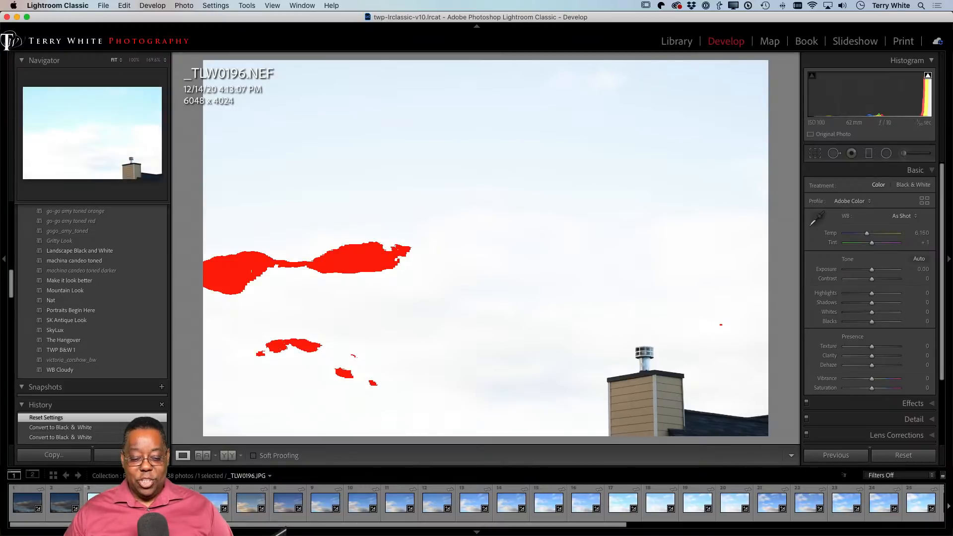
Lower the Whites of _TLW0196.JPG to -100, and try a Highlights adjustment before resetting Highlights to 0
click(103, 504)
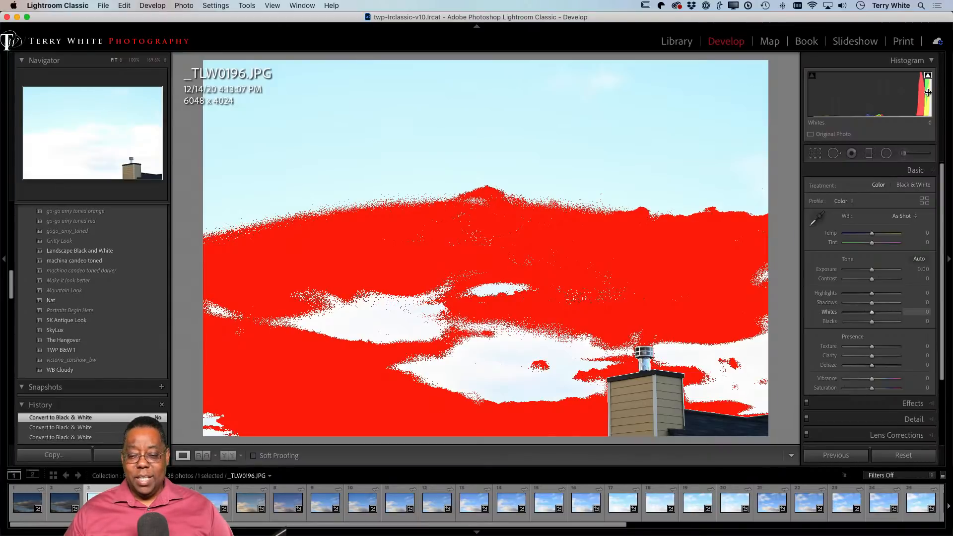
drag(928, 93, 901, 93)
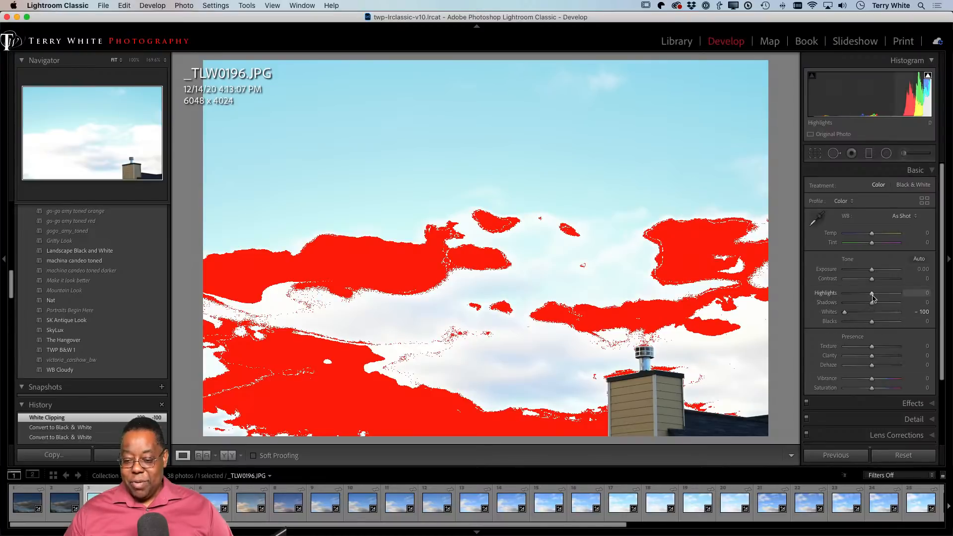
mouse_move(873, 297)
mouse_down()
mouse_move(836, 300)
mouse_move(872, 297)
mouse_up()
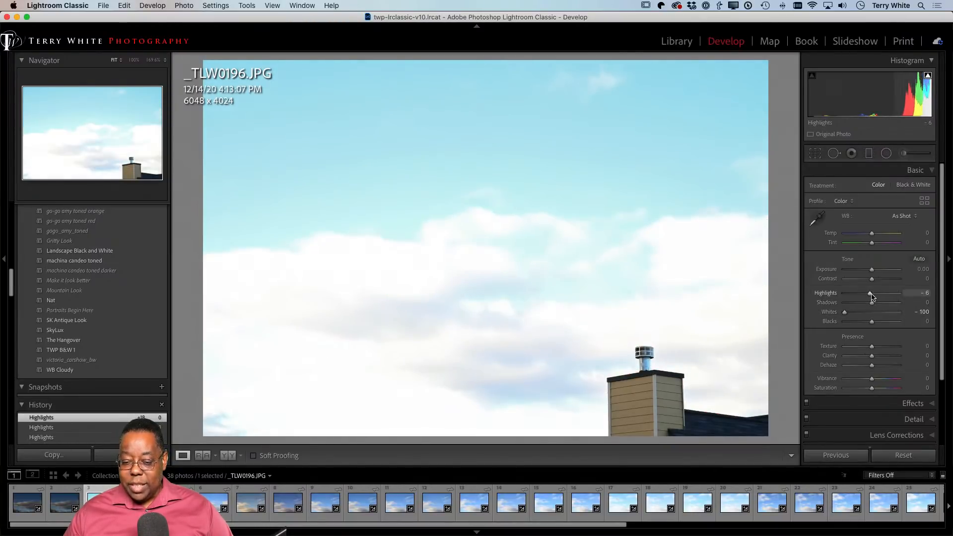
double_click(871, 294)
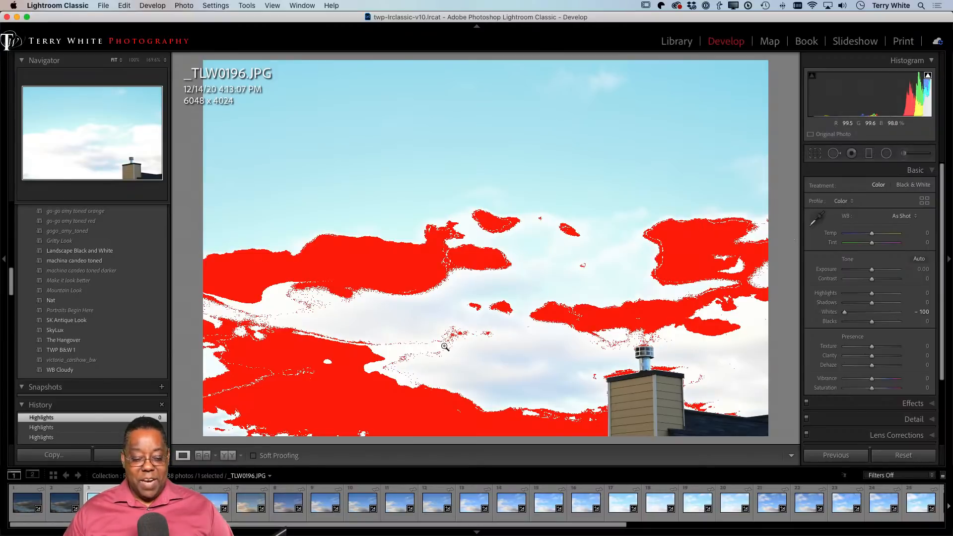
Lower the Whites of _TLW0196.NEF to -100 and compare its remaining highlight clipping with the JPG version
key(Right)
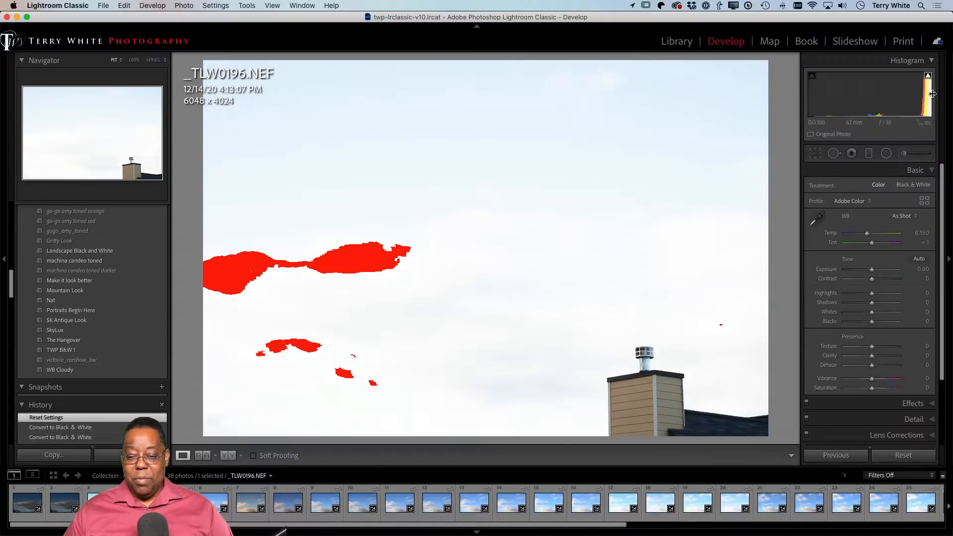
drag(932, 94, 893, 94)
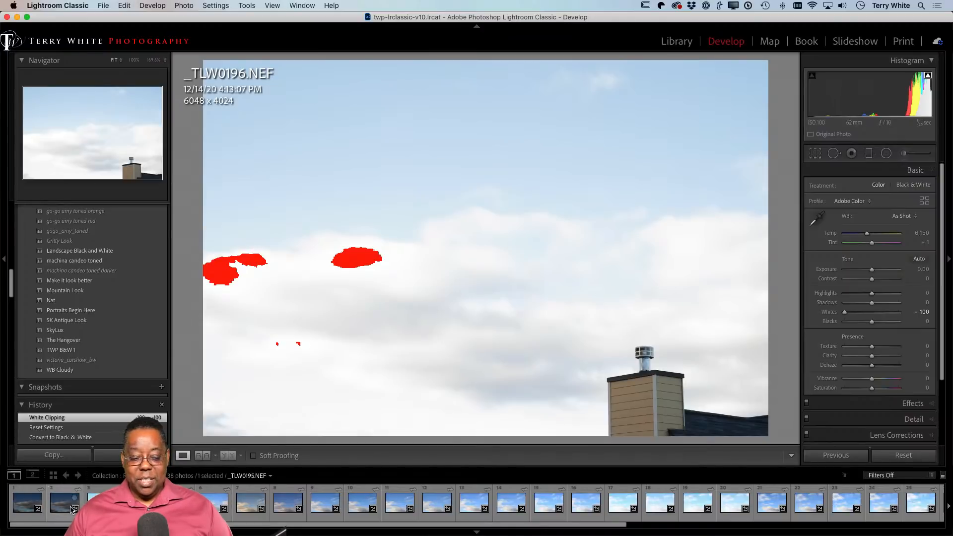
click(96, 503)
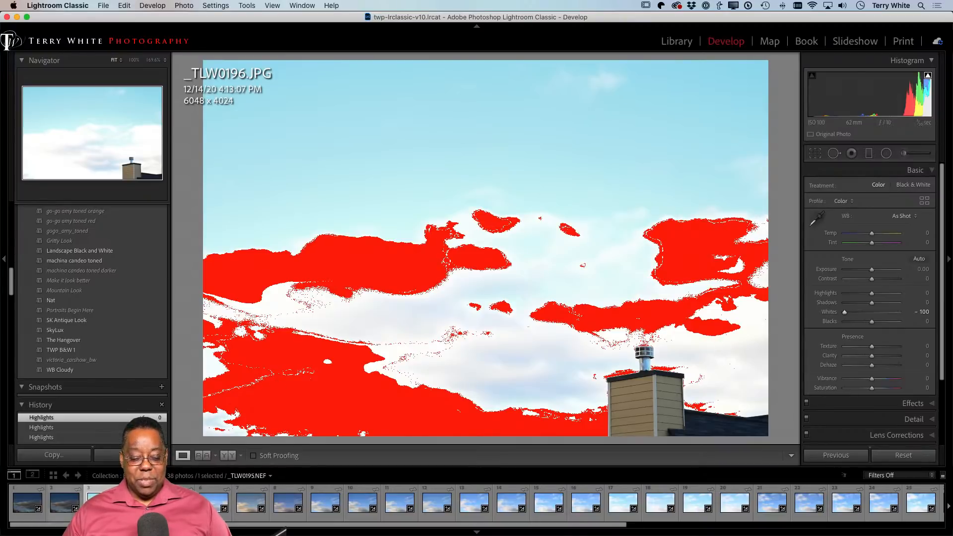
click(139, 503)
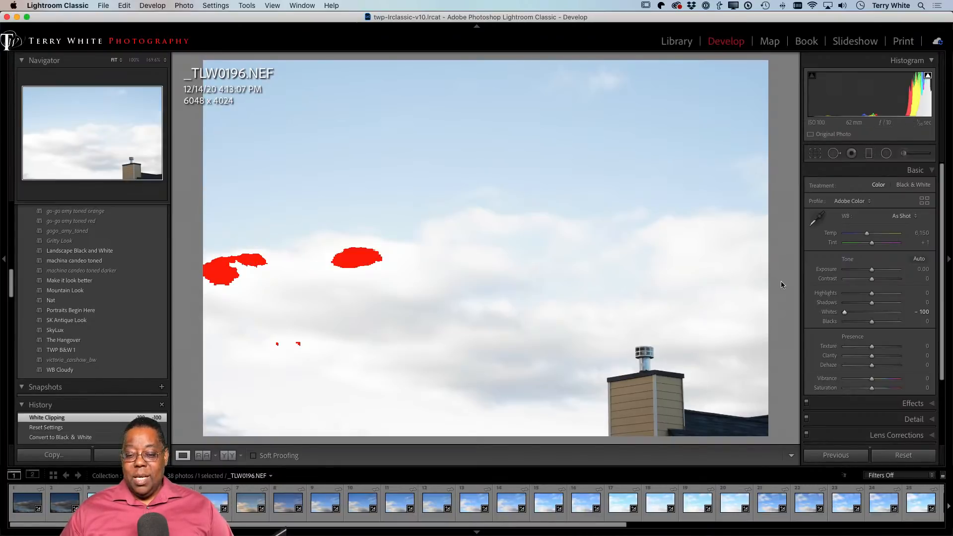
Try the Cloudy, Daylight and Auto white balance presets on _TLW0196.NEF
click(905, 220)
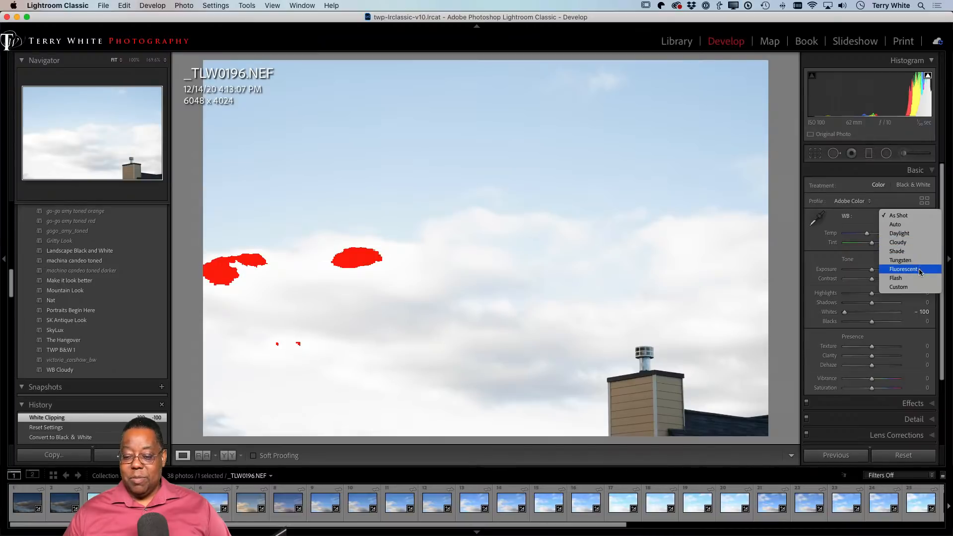
click(924, 243)
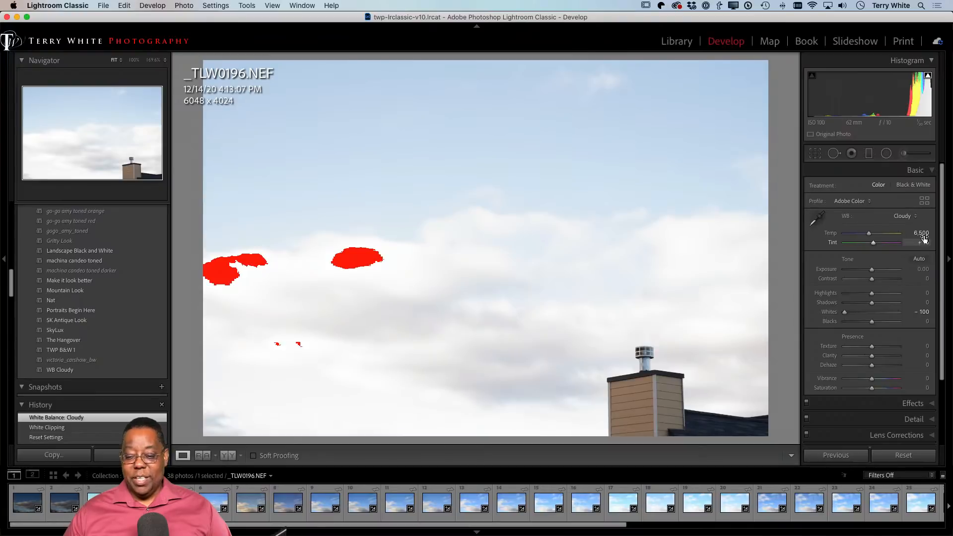
click(907, 218)
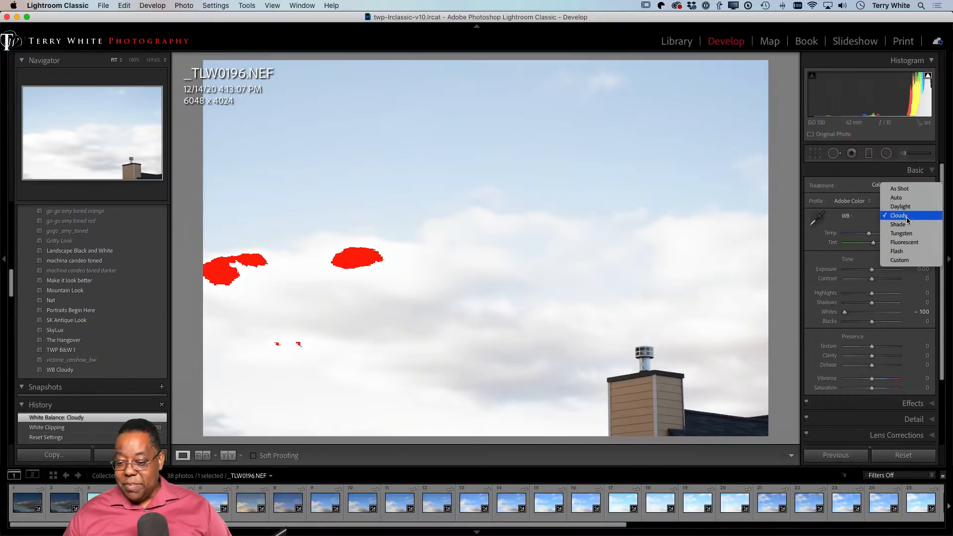
click(906, 206)
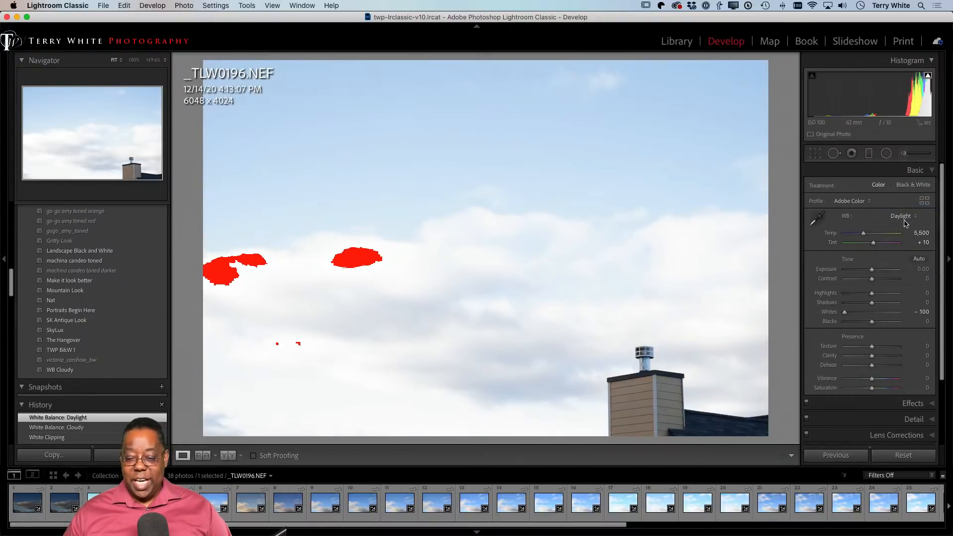
click(907, 218)
click(907, 211)
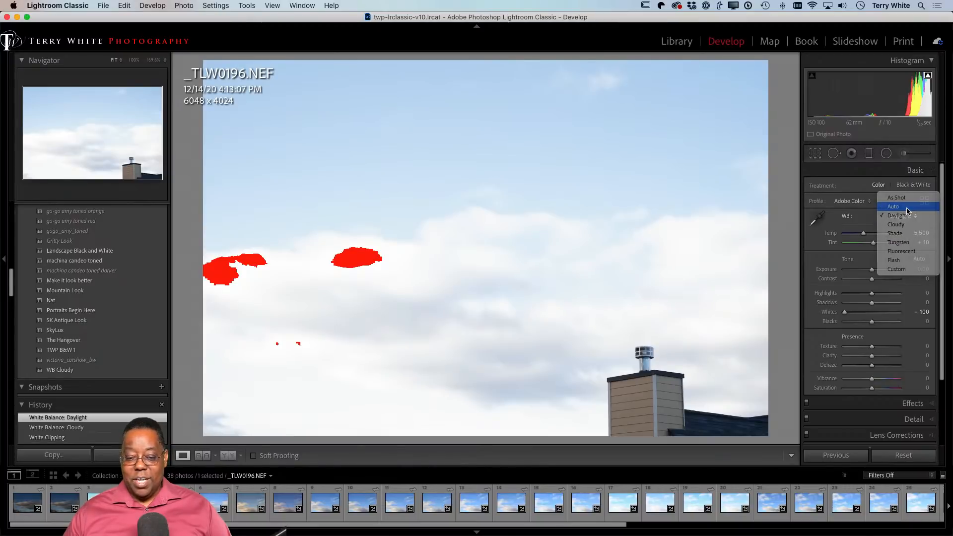
Try the Tungsten, Fluorescent and Flash white balance presets on _TLW0196.NEF
click(906, 215)
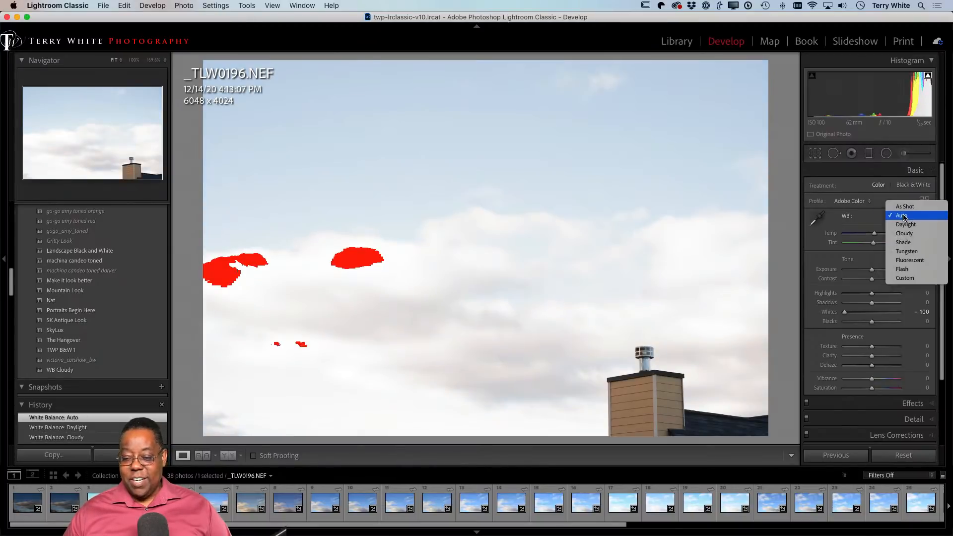
click(912, 251)
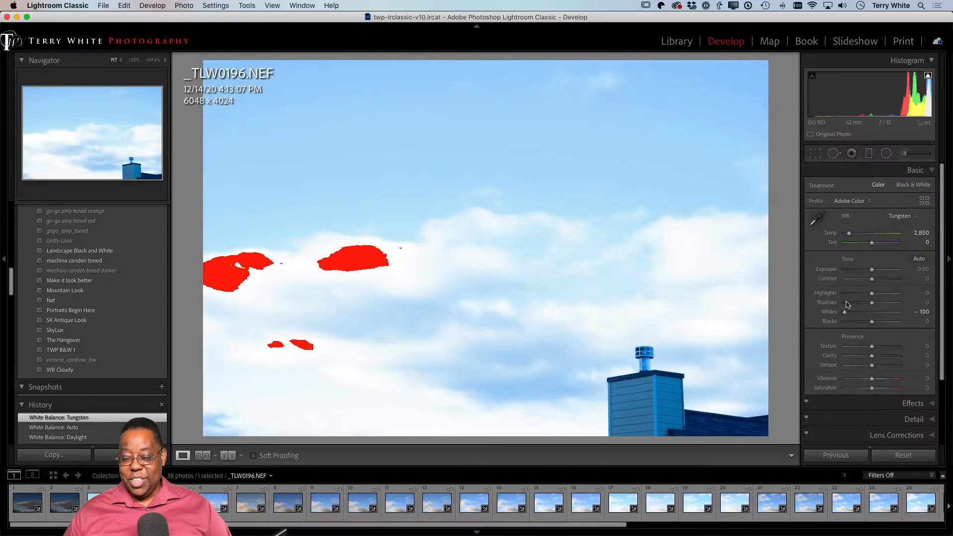
click(907, 215)
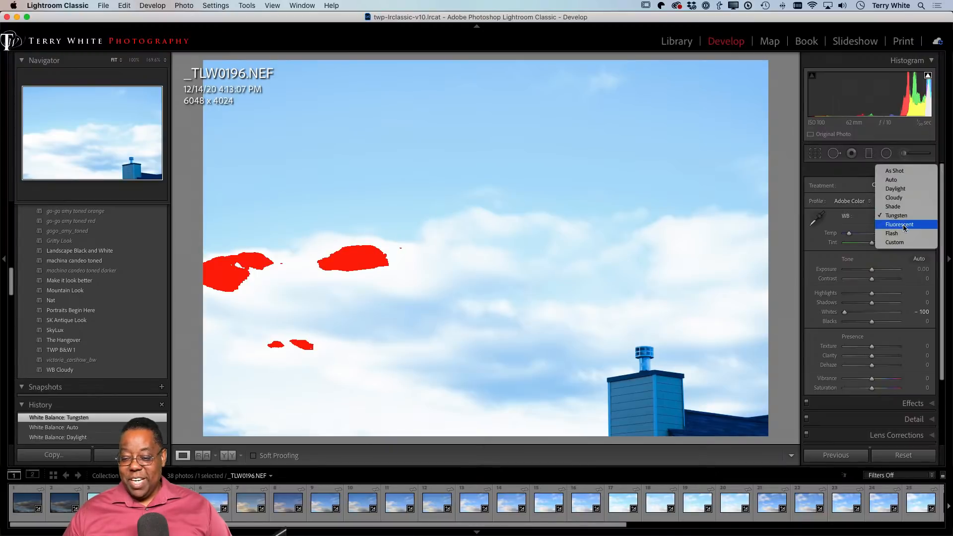
click(903, 224)
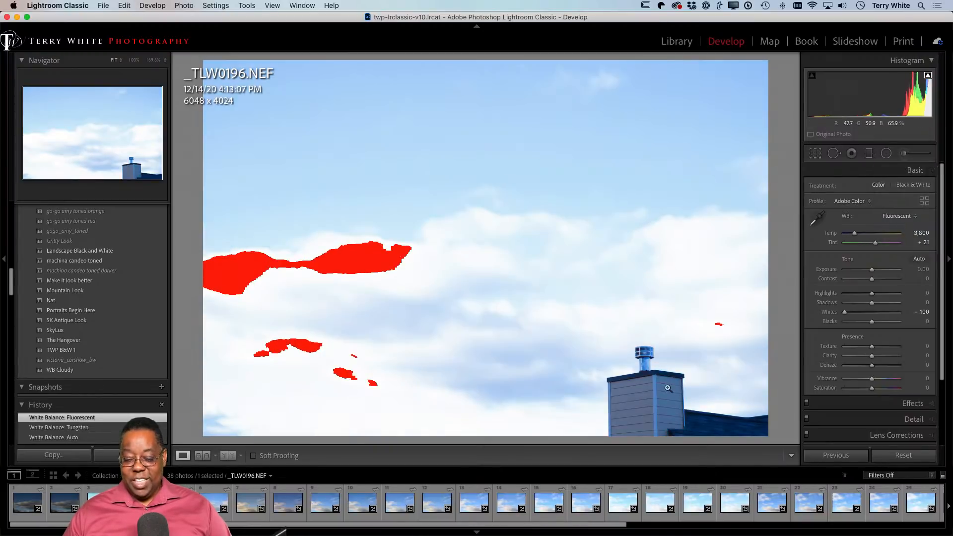
click(898, 216)
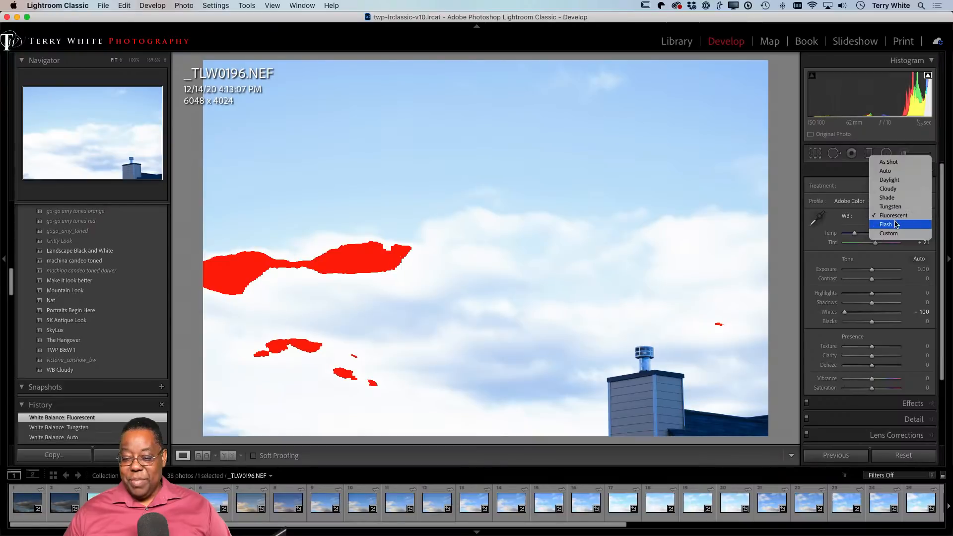
click(896, 225)
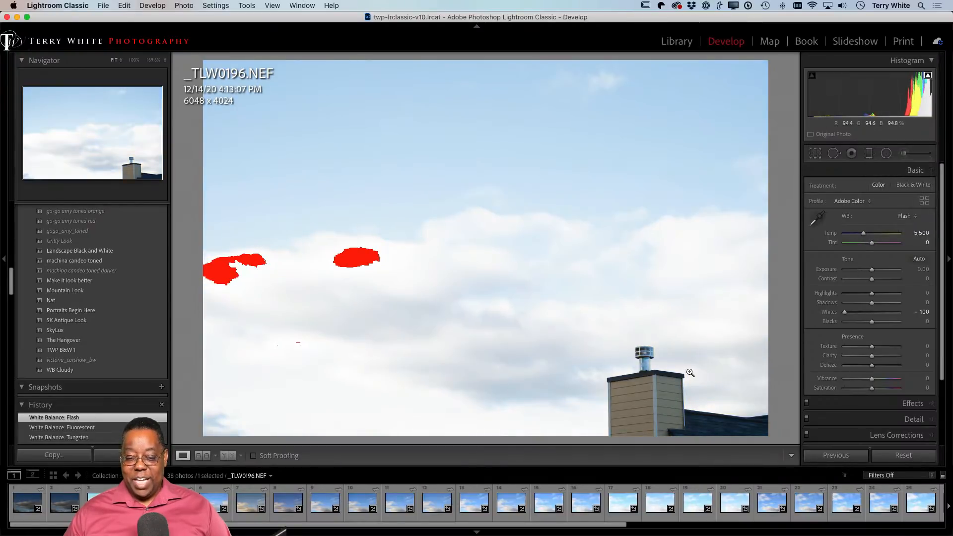
click(862, 204)
click(904, 179)
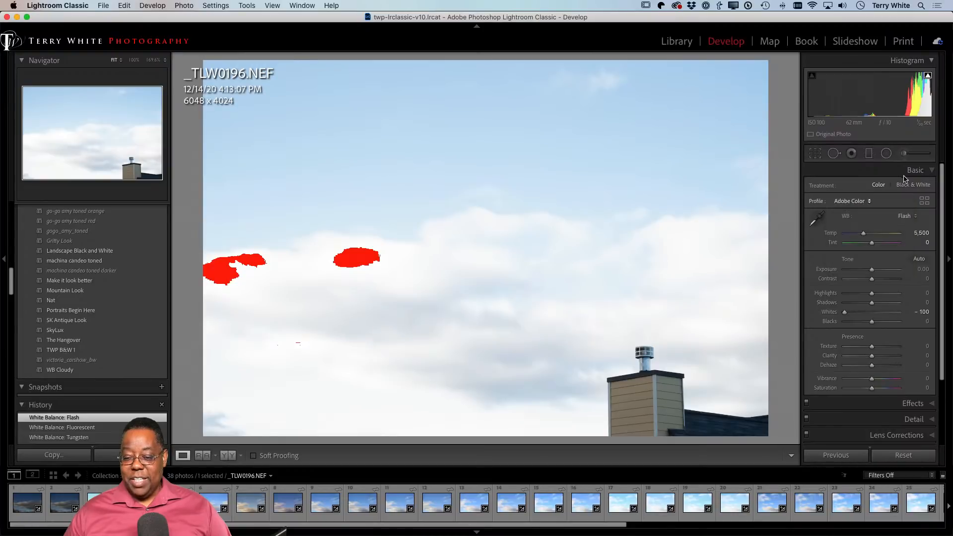
Set the white balance of _TLW0196.NEF to Cloudy and switch to _TLW0196.JPG
click(907, 216)
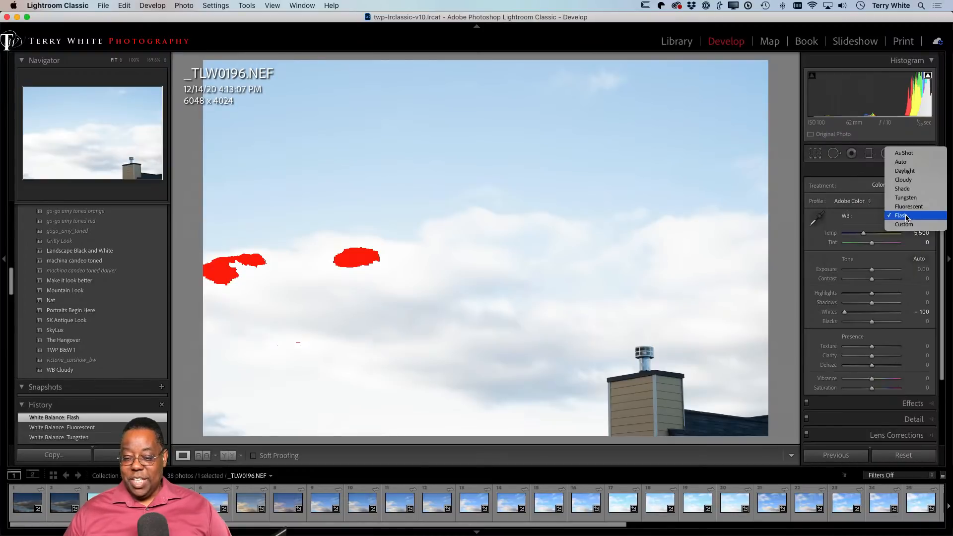
click(917, 180)
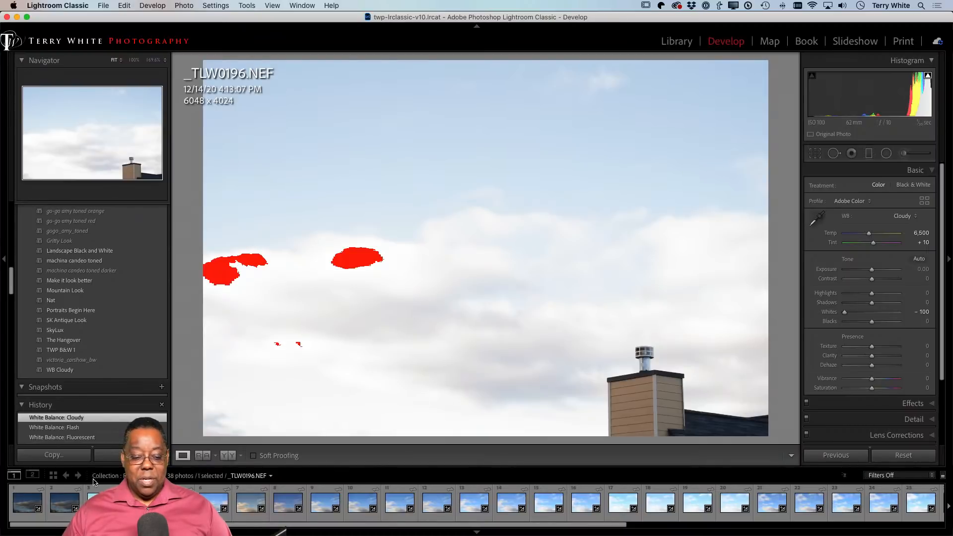
click(101, 502)
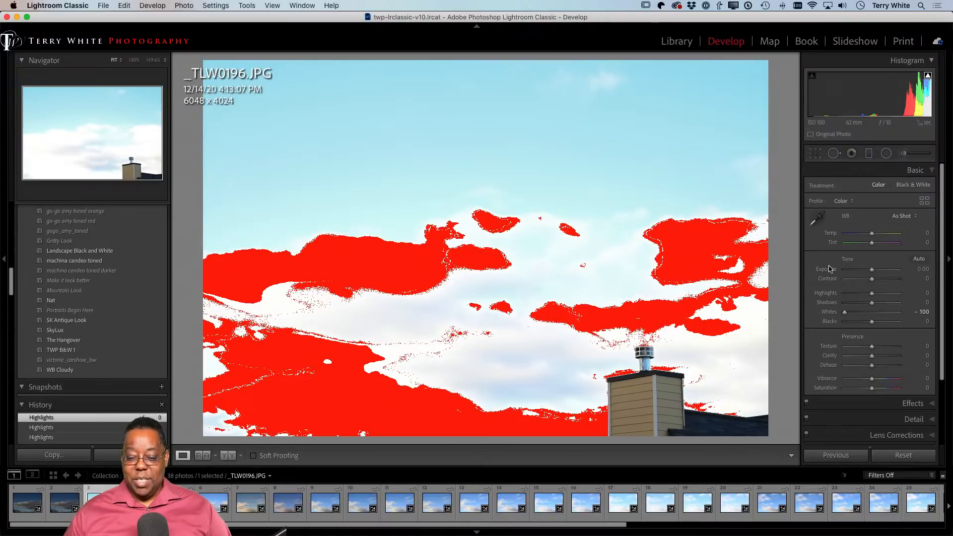
Check which white balance options are offered for _TLW0196.JPG
click(902, 221)
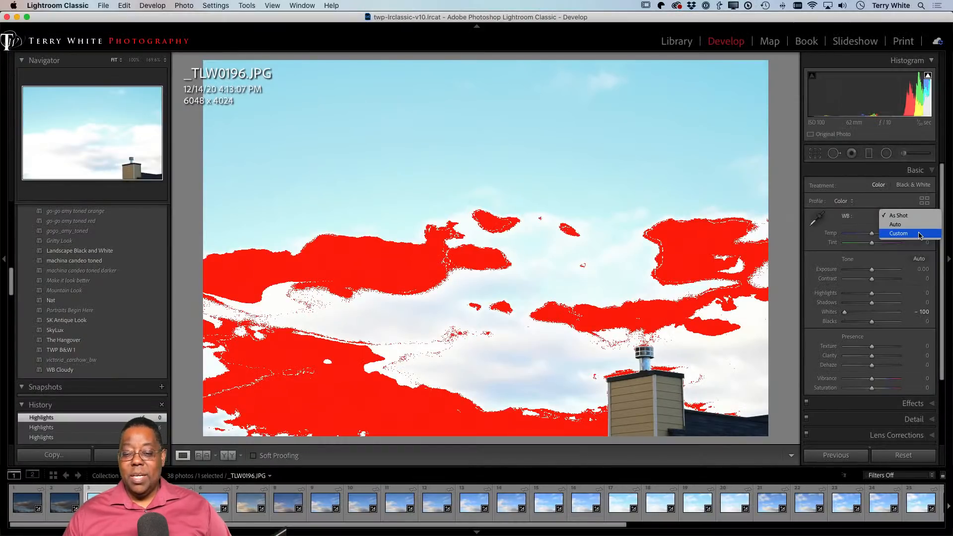
click(809, 176)
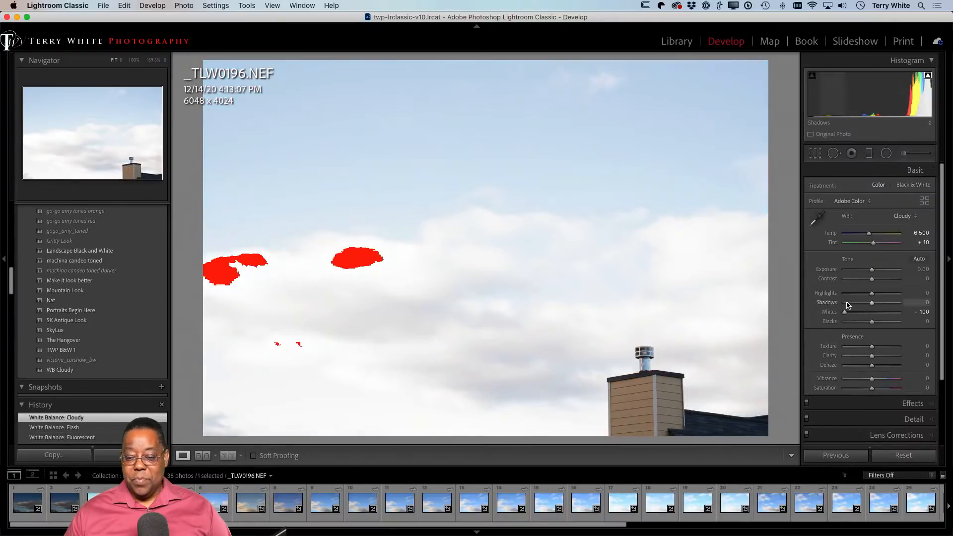
Browse the Adobe Raw, Artistic, B&W and Vintage profiles available for _TLW0196.NEF without applying any, and close the Profile Browser
click(860, 202)
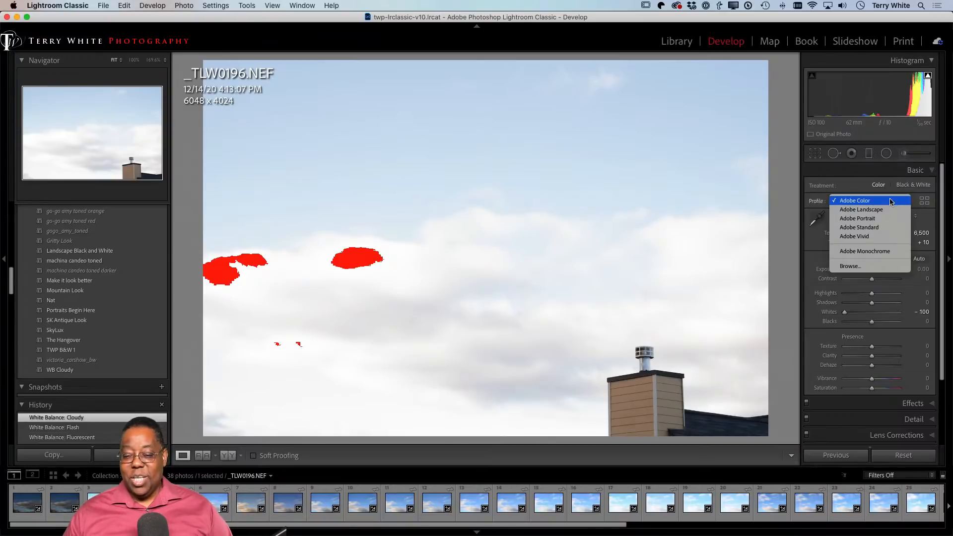
click(877, 267)
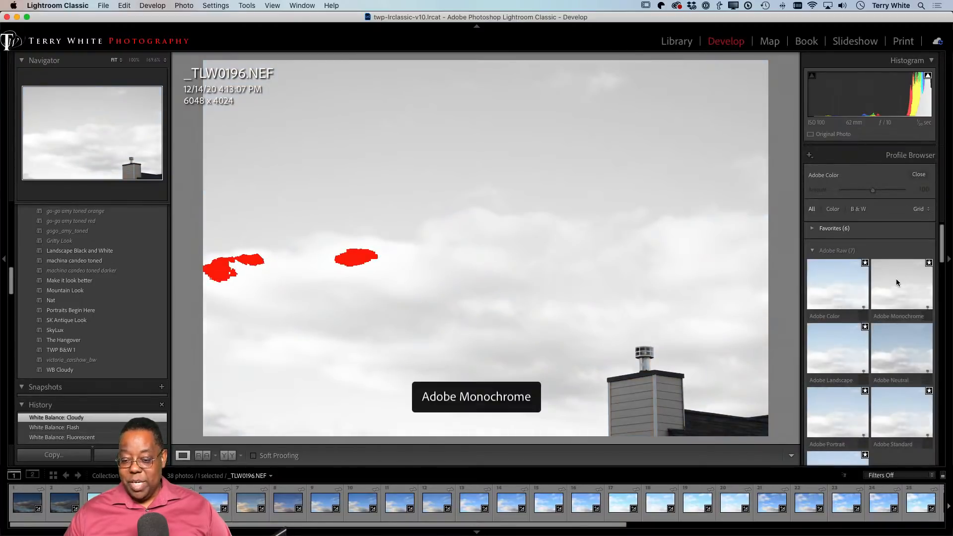
scroll(884, 298, down, 5)
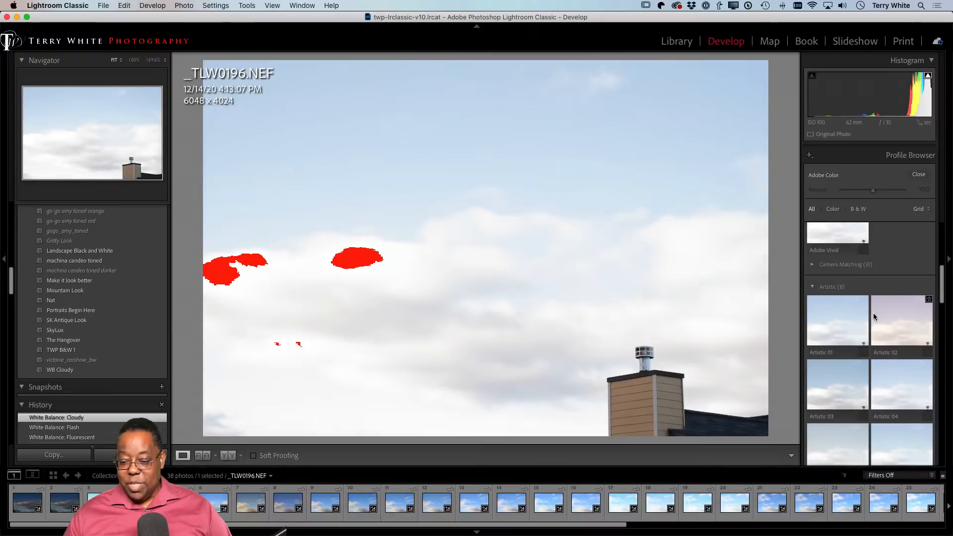
scroll(864, 325, down, 6)
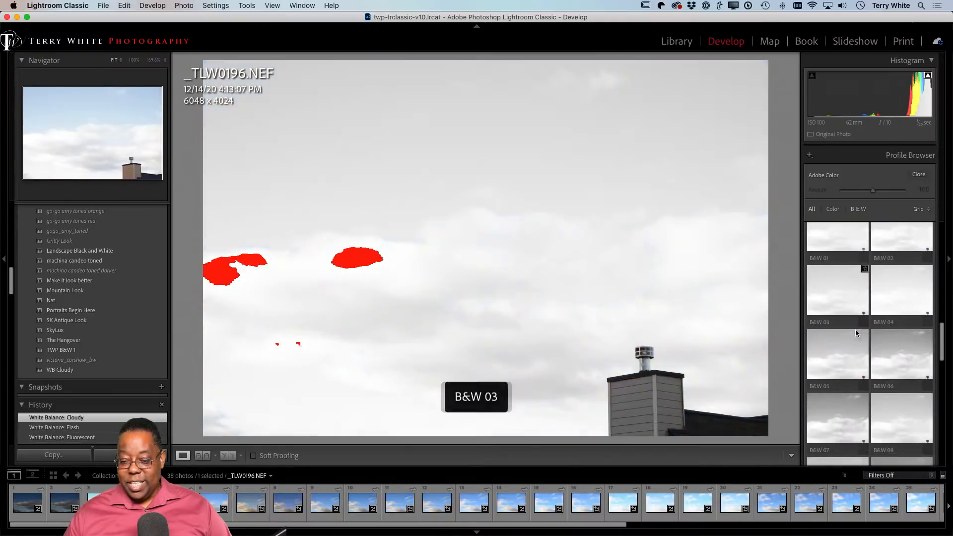
scroll(856, 330, down, 4)
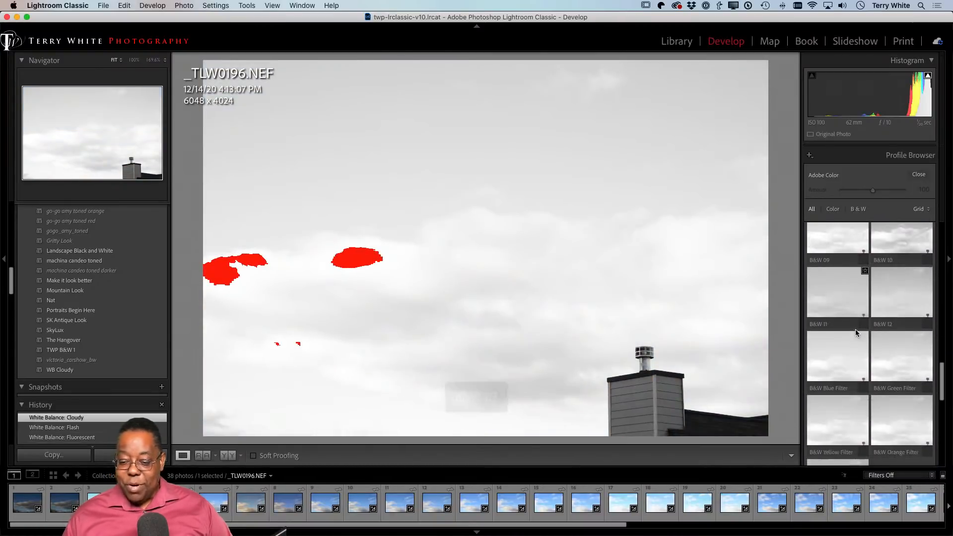
scroll(856, 333, down, 5)
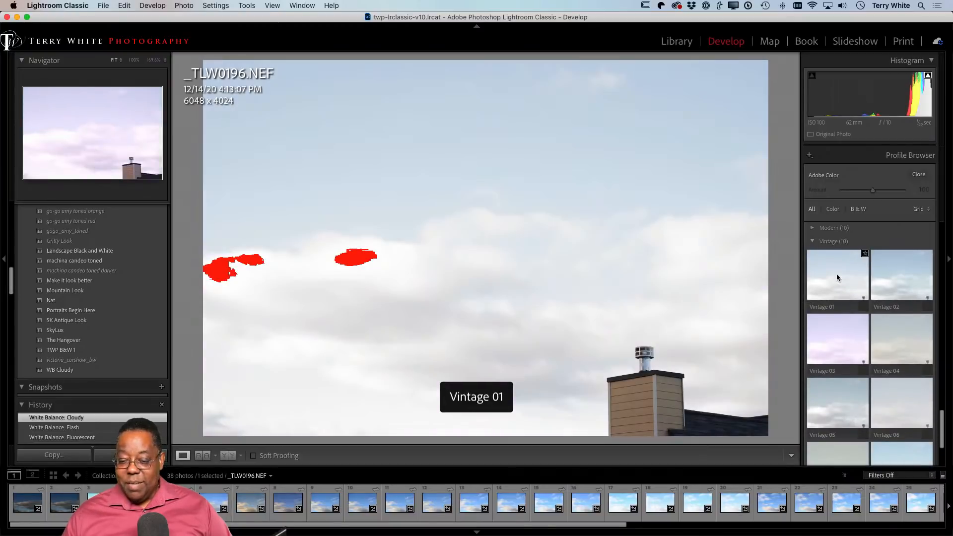
click(919, 174)
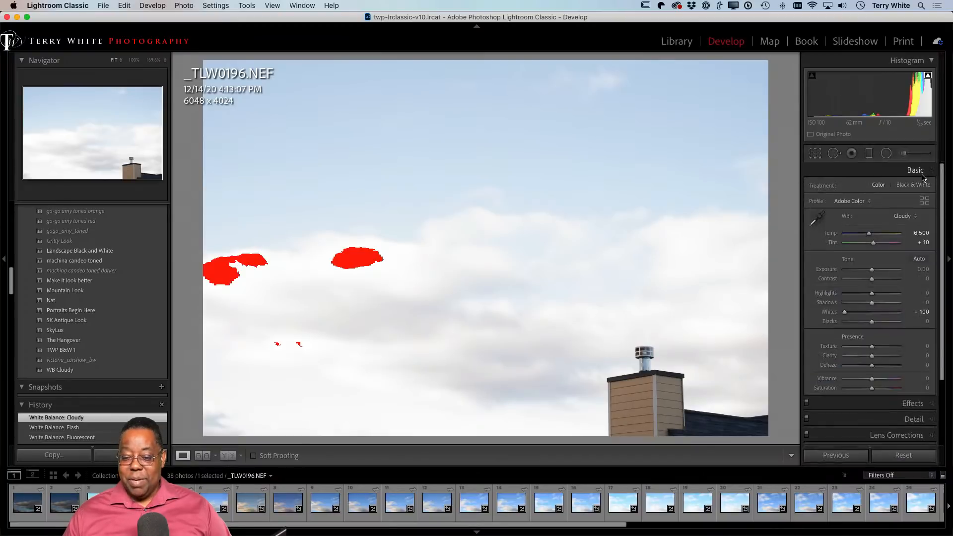
Compare the profile choices offered for _TLW0196.NEF with those for _TLW0196.JPG and return to the NEF
click(859, 202)
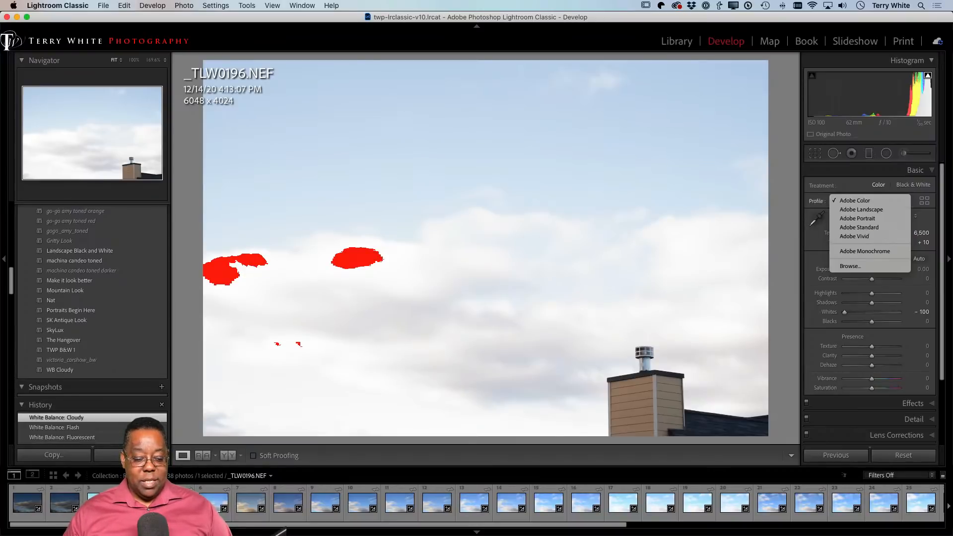
click(186, 496)
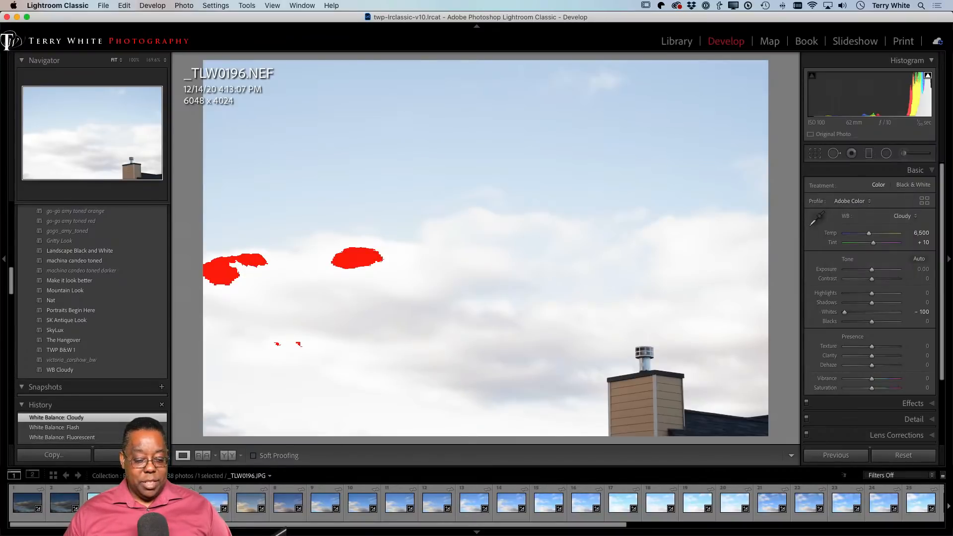
click(102, 503)
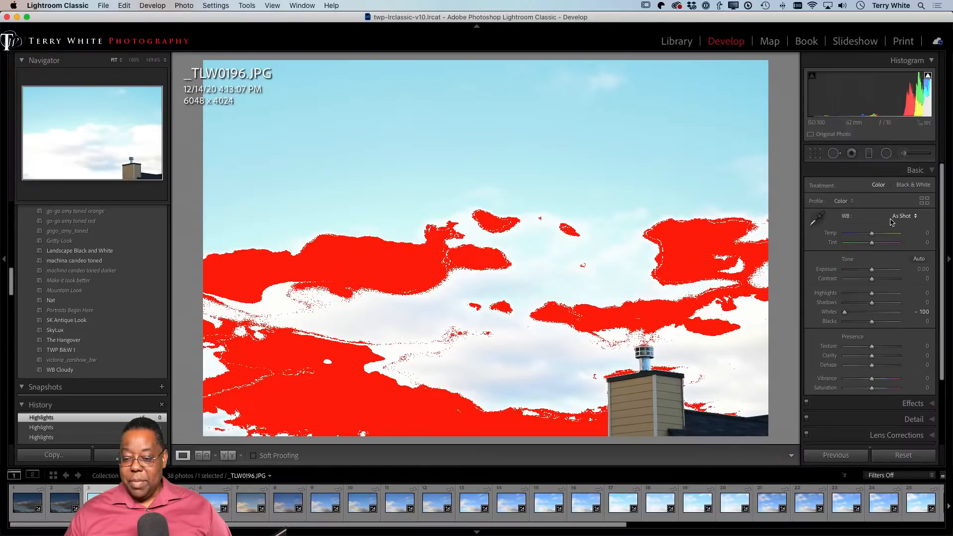
click(843, 204)
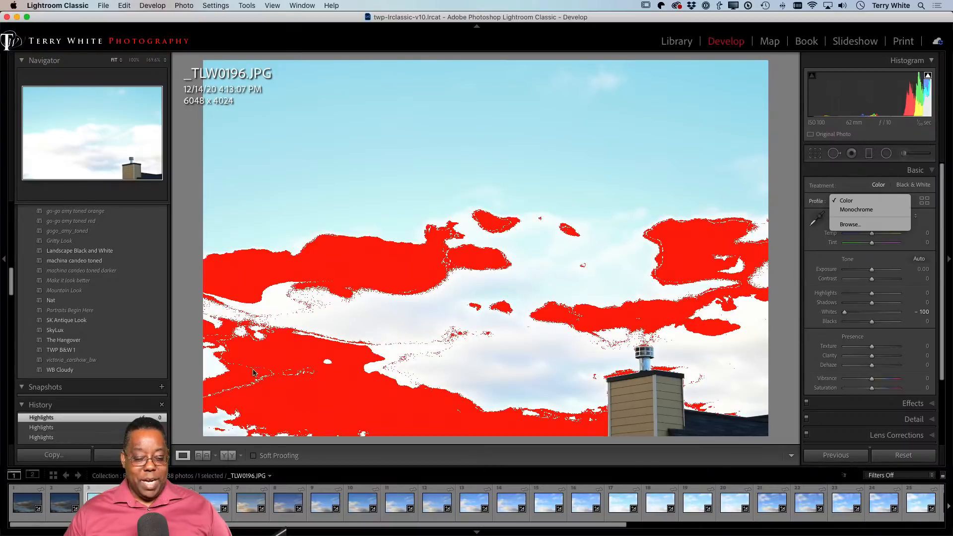
click(139, 503)
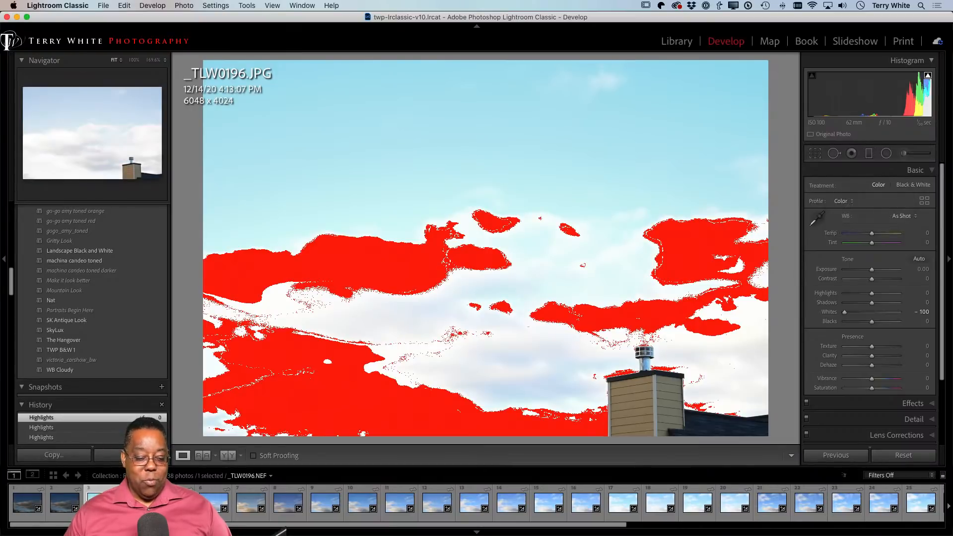
click(140, 503)
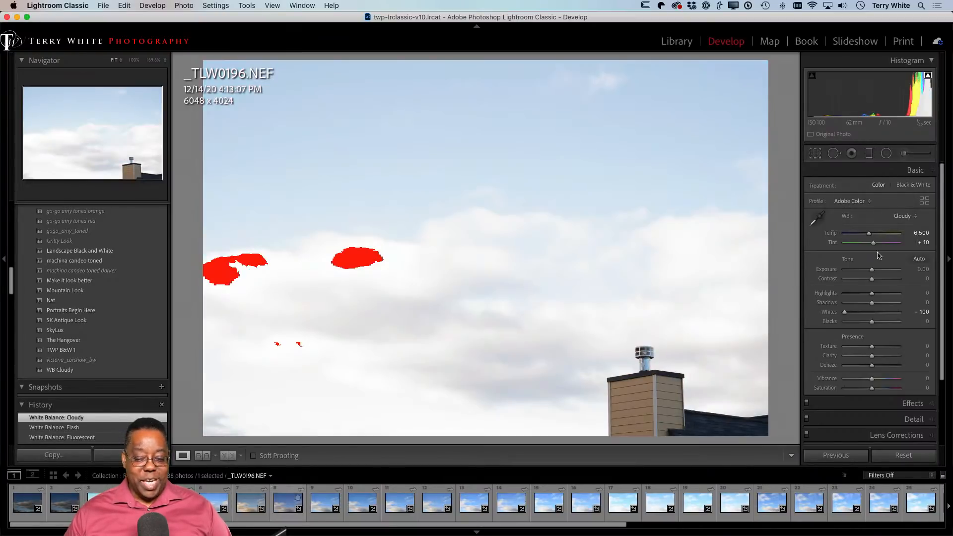
Try the Adobe Landscape and Adobe Vivid profiles on _TLW0196.NEF and settle on Adobe Landscape
click(858, 202)
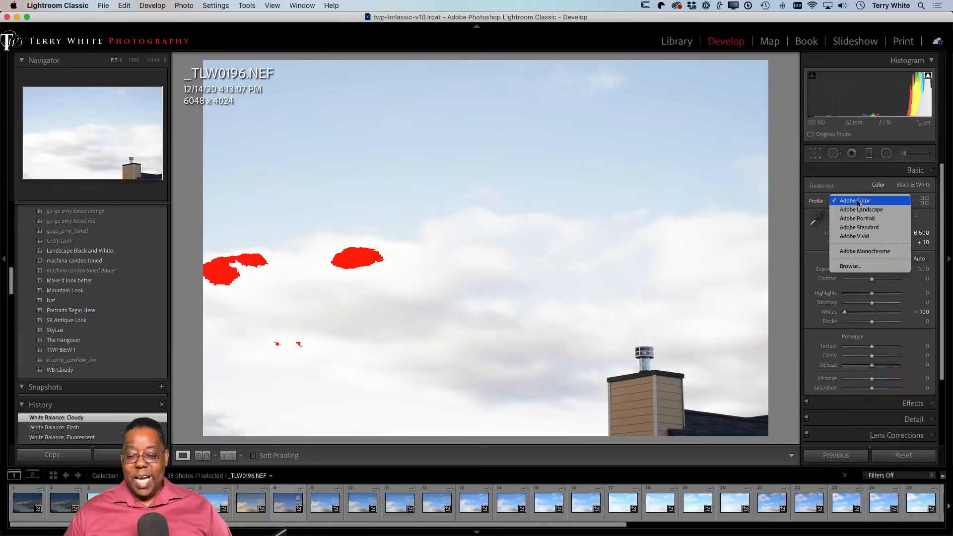
click(896, 210)
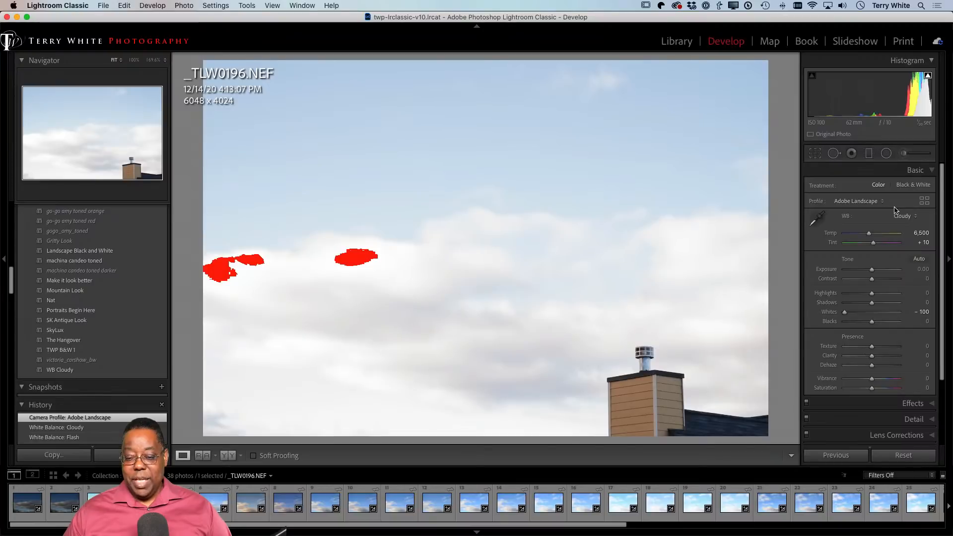
click(878, 205)
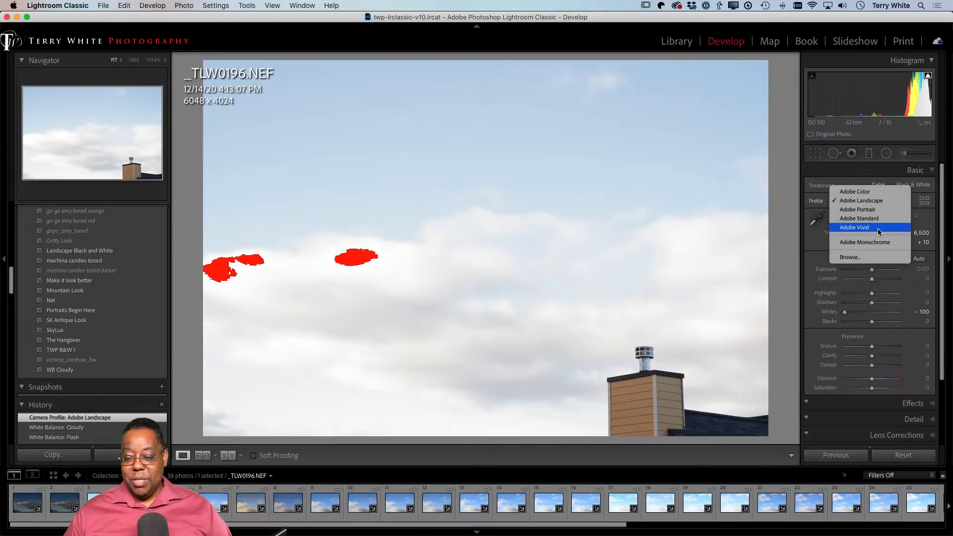
click(878, 228)
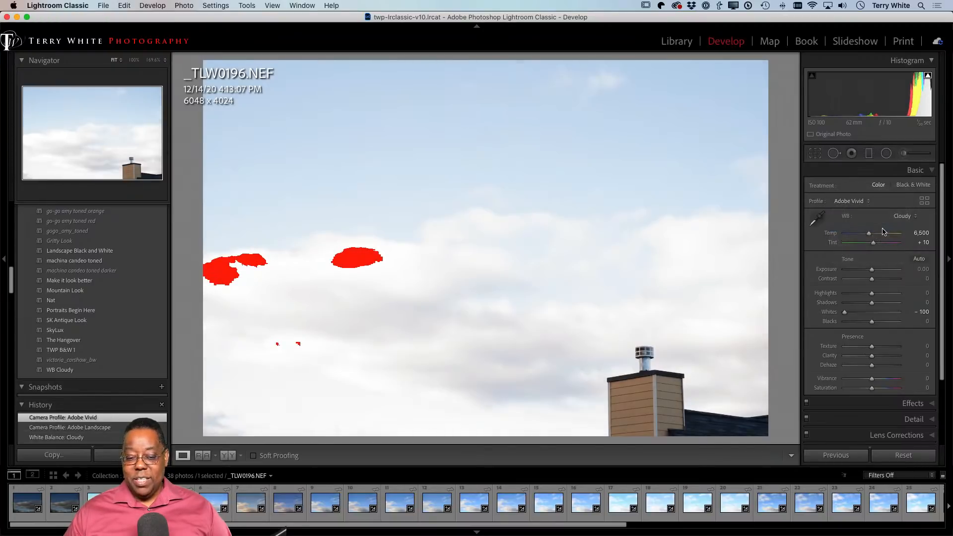
click(865, 202)
click(863, 174)
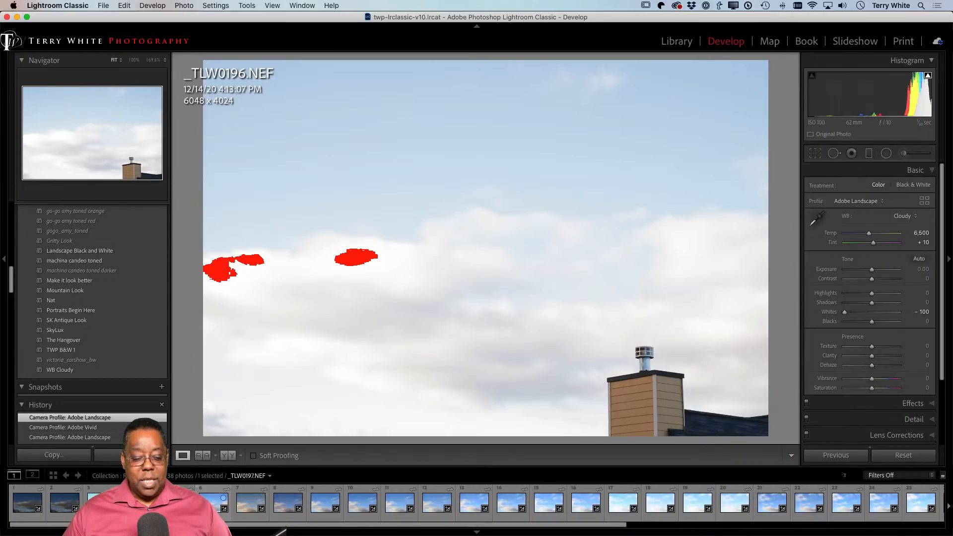
Open the Detail settings of _TLW0196.JPG and examine its Sharpening and Noise Reduction values
click(103, 503)
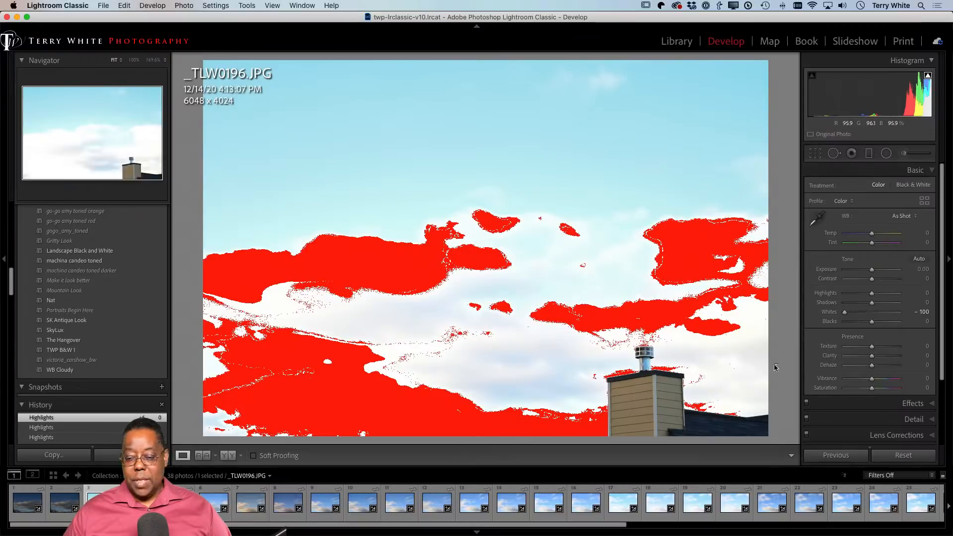
scroll(884, 358, down, 3)
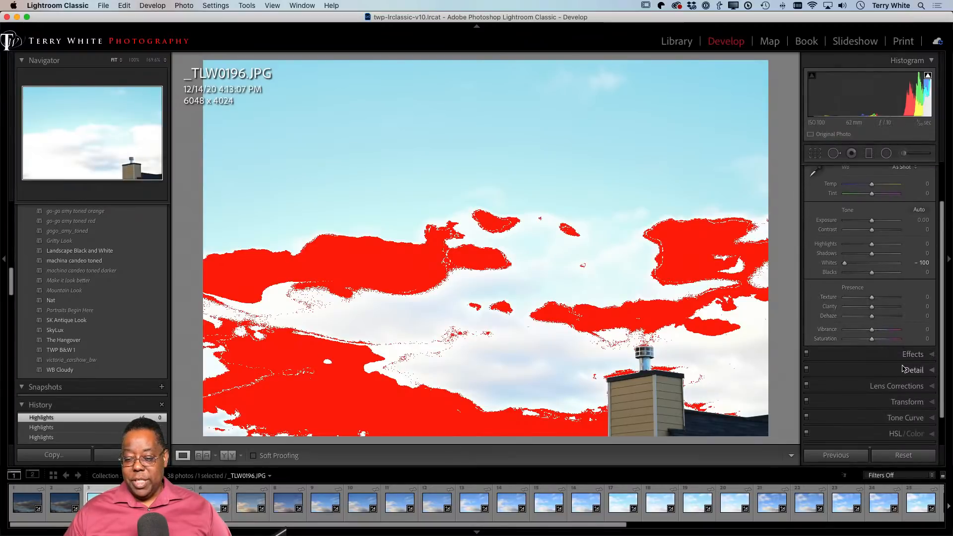
click(874, 370)
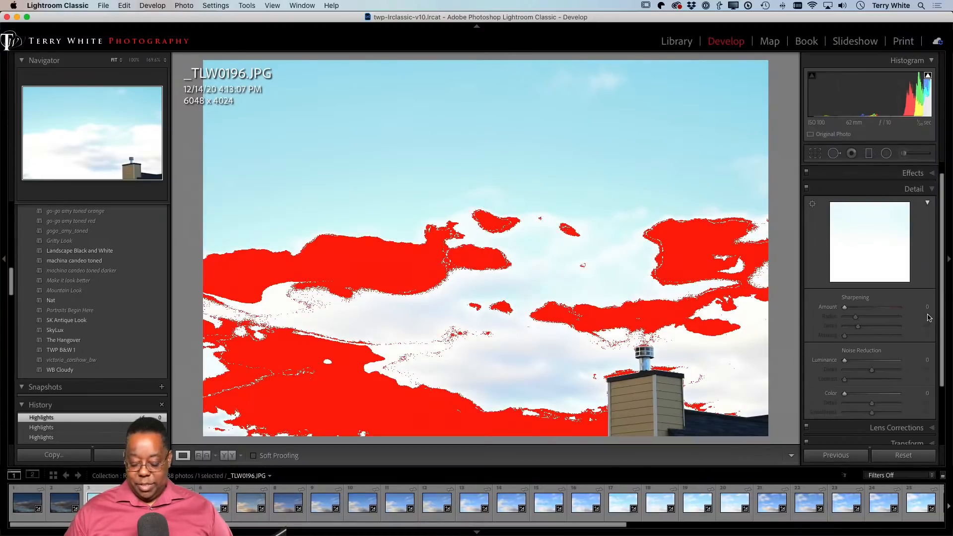
key(alt)
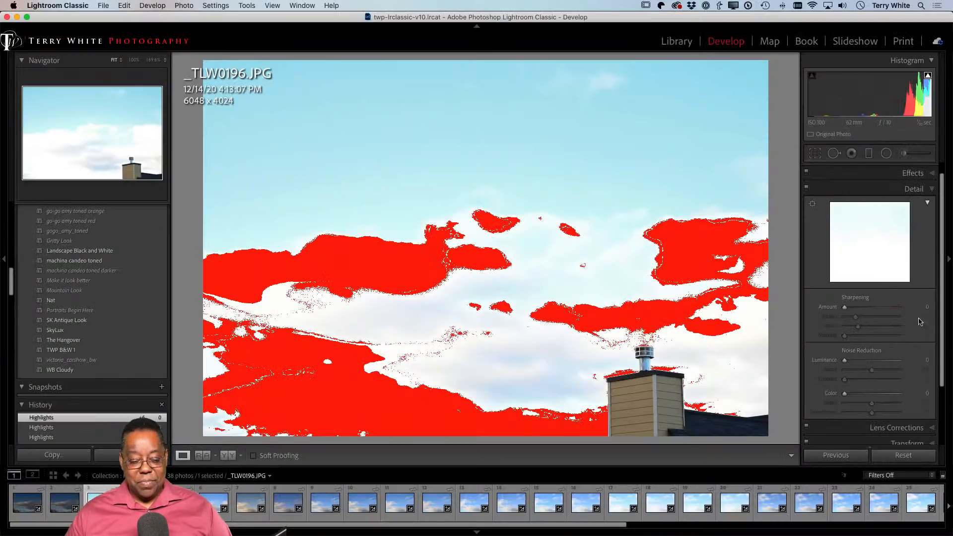
Compare the default Sharpening and Noise Reduction values of _TLW0196.NEF with the JPG version, ending on the NEF
click(140, 503)
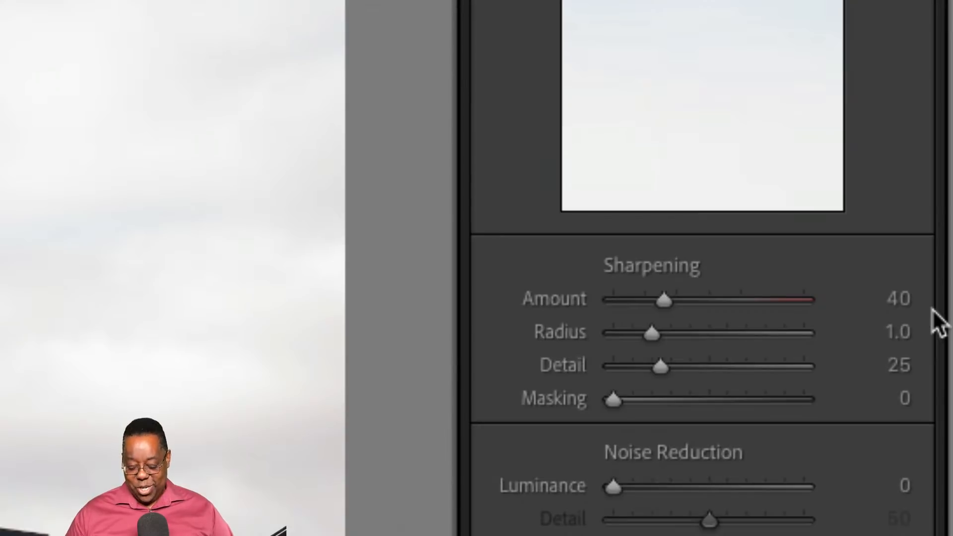
key(alt)
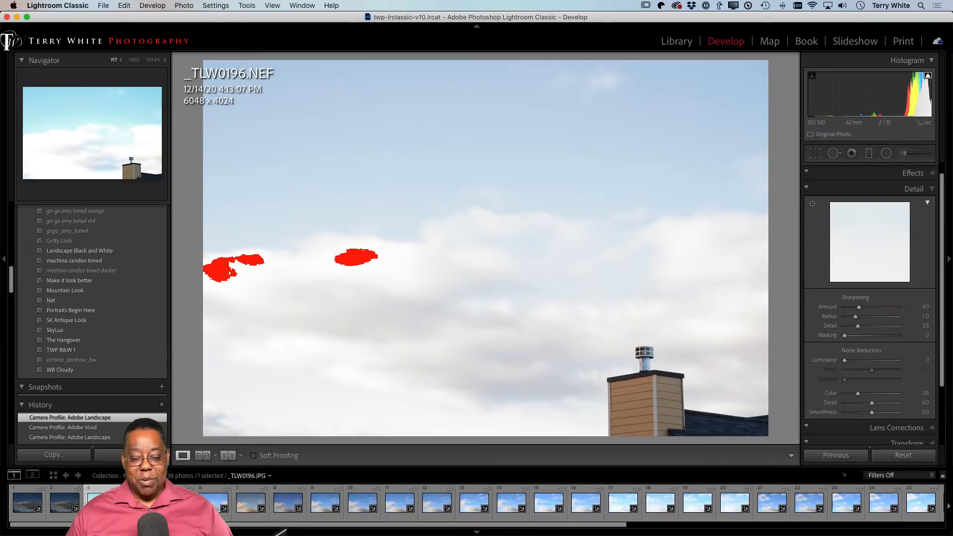
click(103, 504)
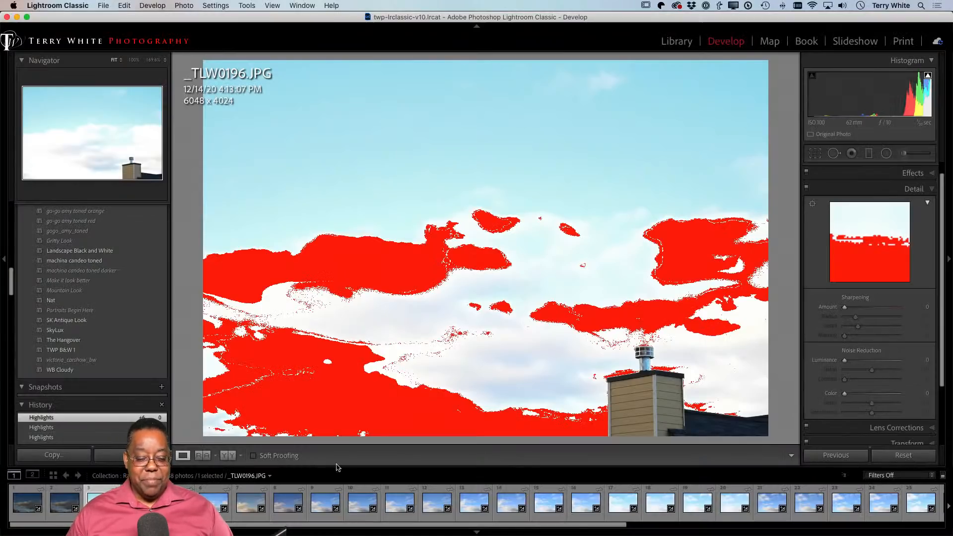
click(139, 503)
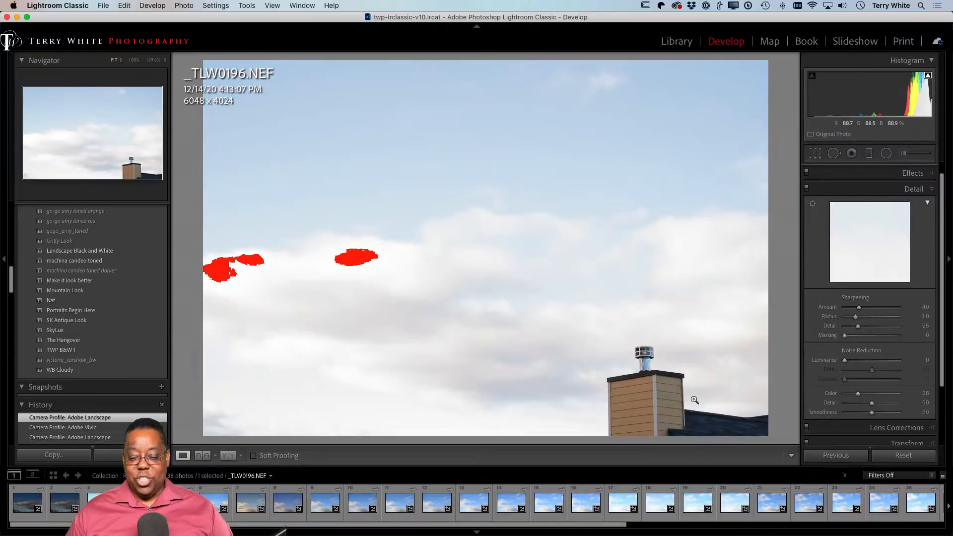
key(alt+super+8)
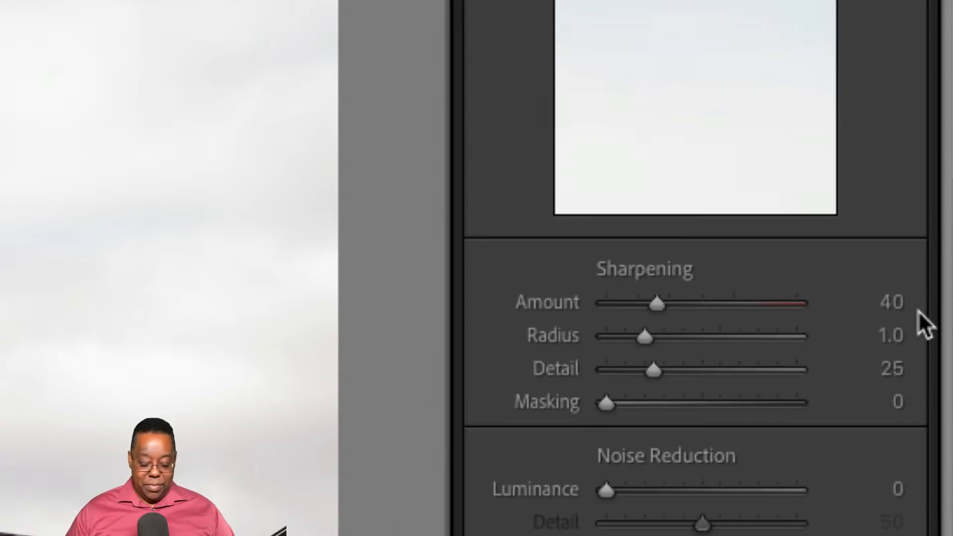
key(alt)
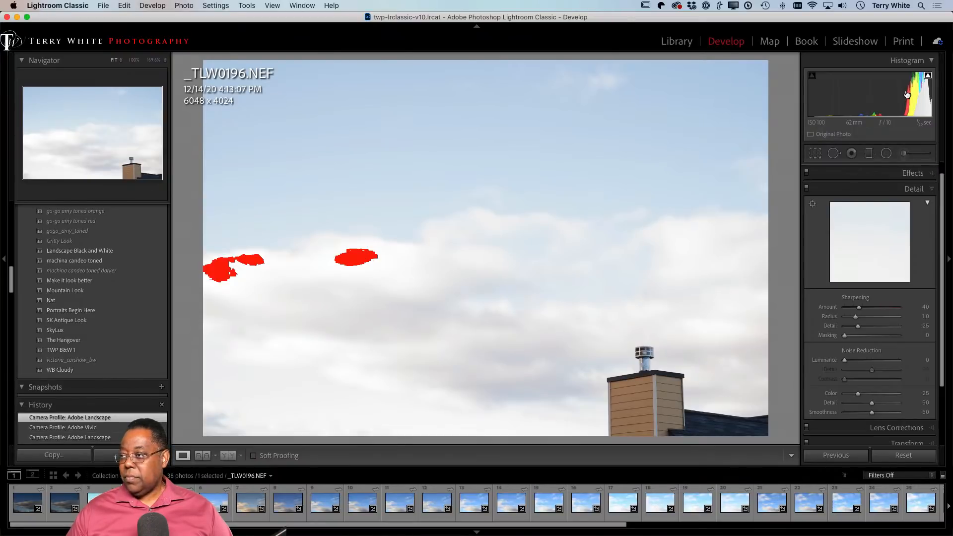
Switch to Adobe Lightroom, open the selected overexposed NEF sky photo for editing and hide the histogram
key(super+Tab)
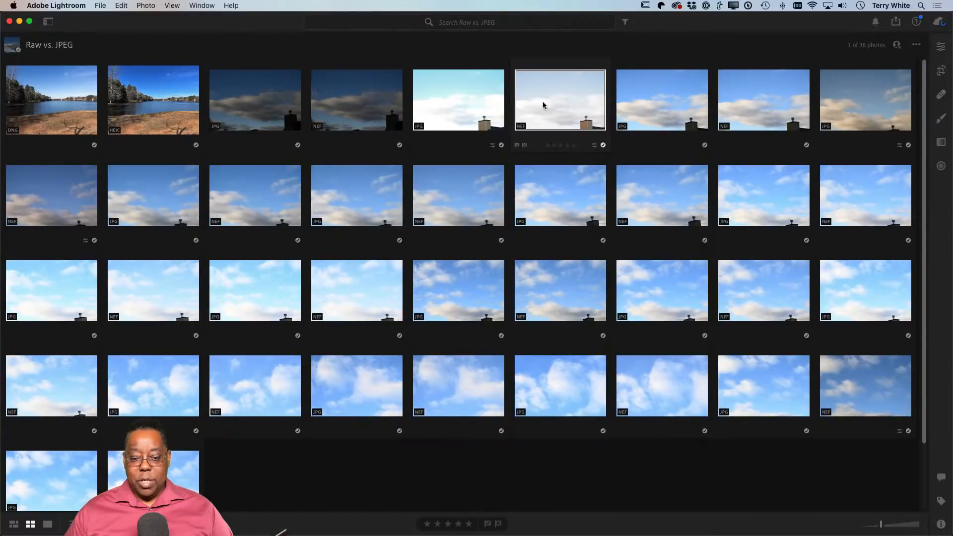
click(940, 47)
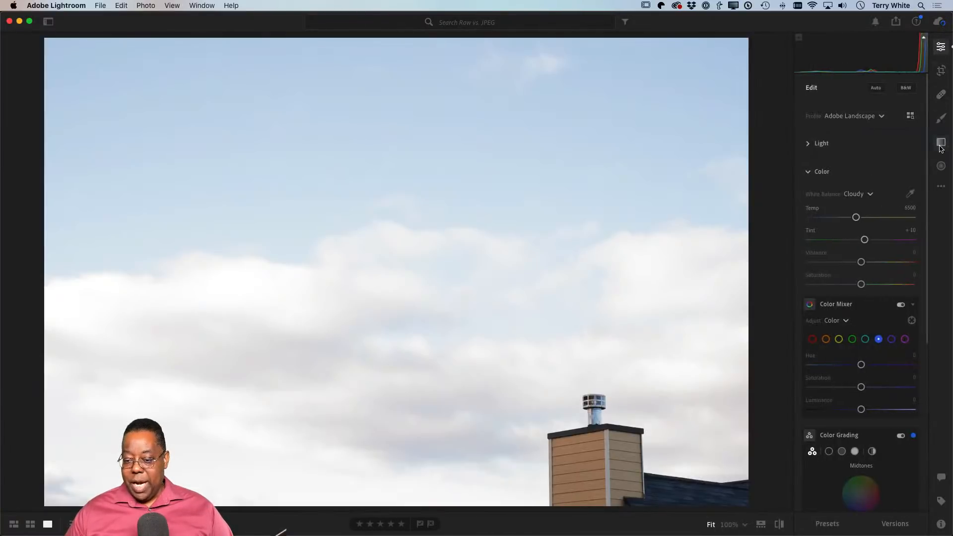
click(941, 187)
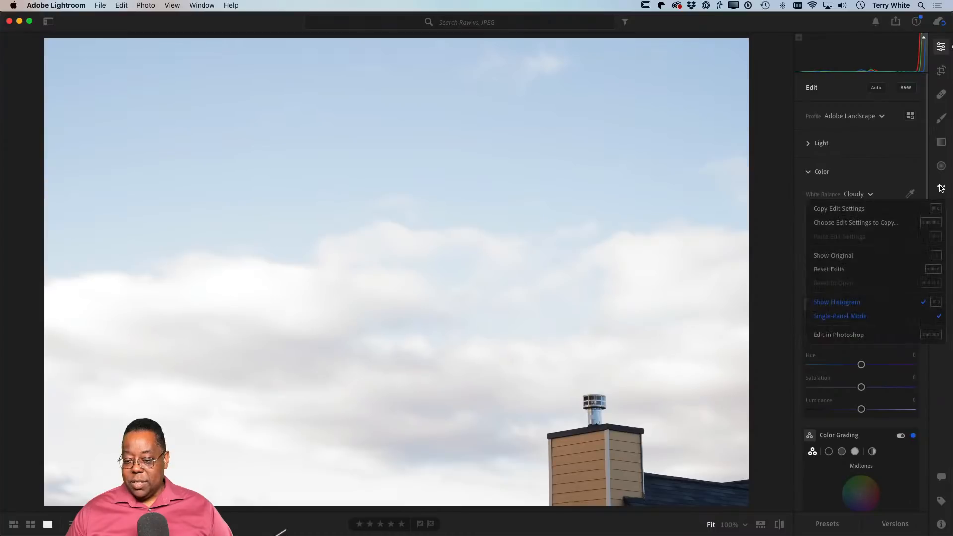
click(877, 303)
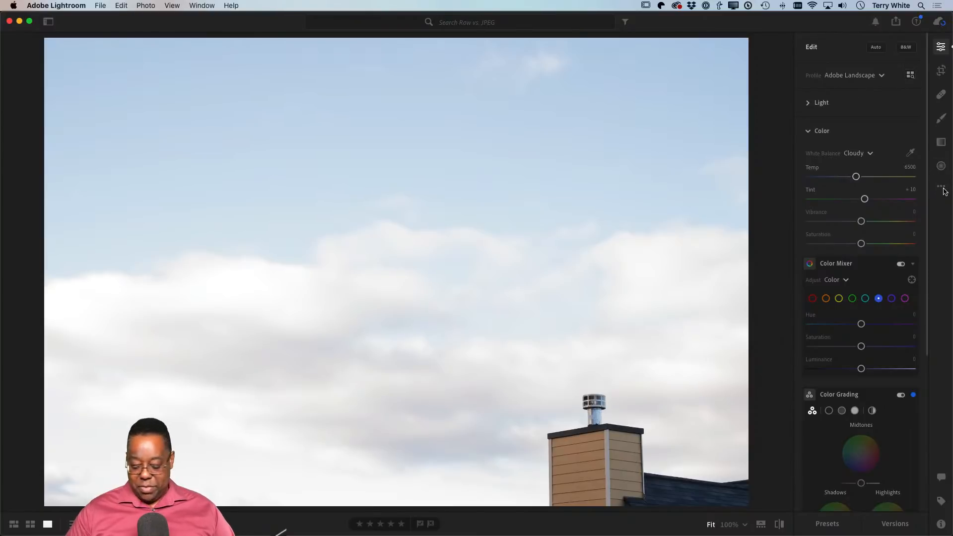
key(alt)
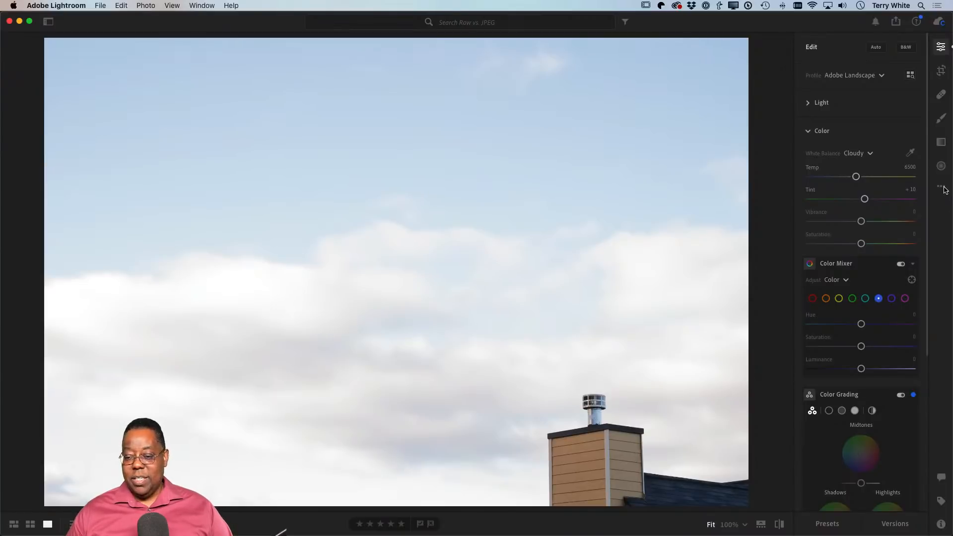
Show the histogram for the NEF photo and turn on the highlight clipping warning
click(943, 183)
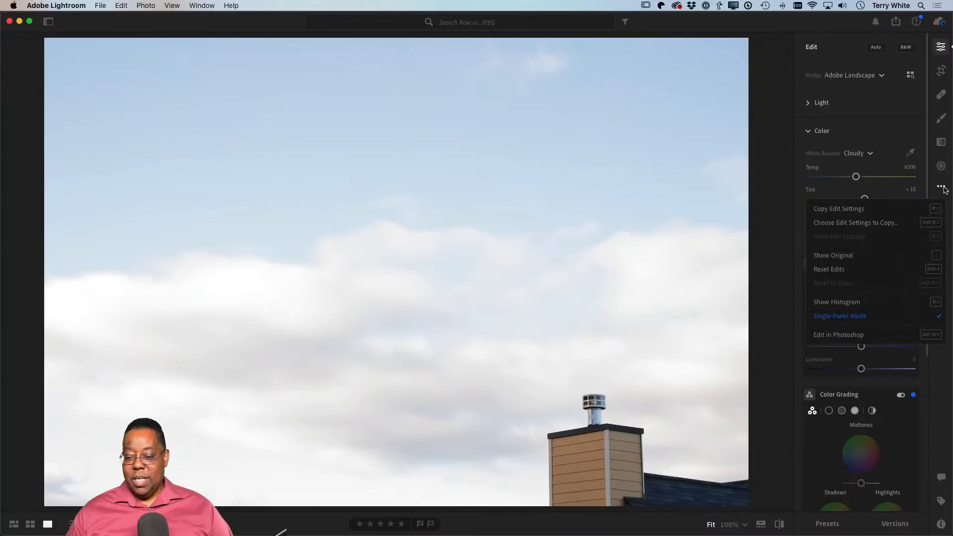
click(888, 303)
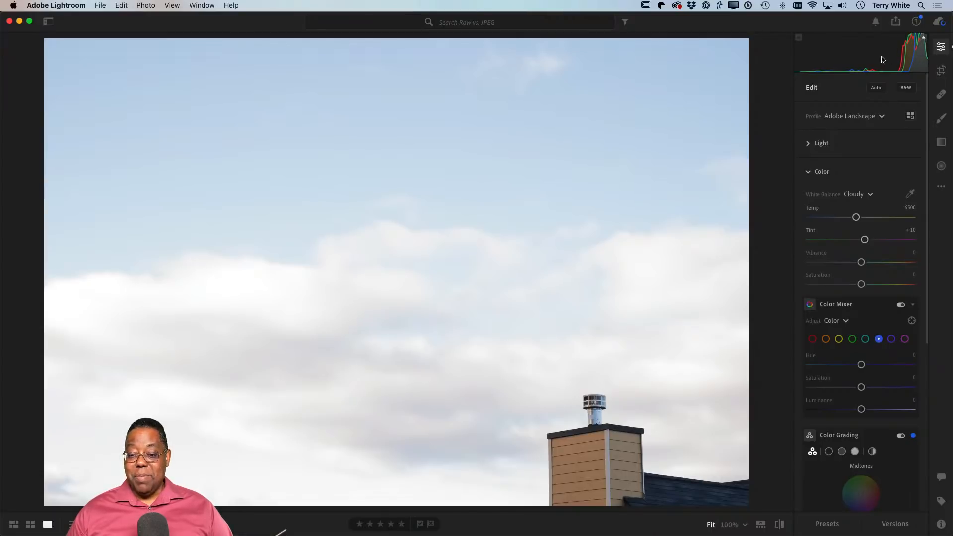
click(925, 38)
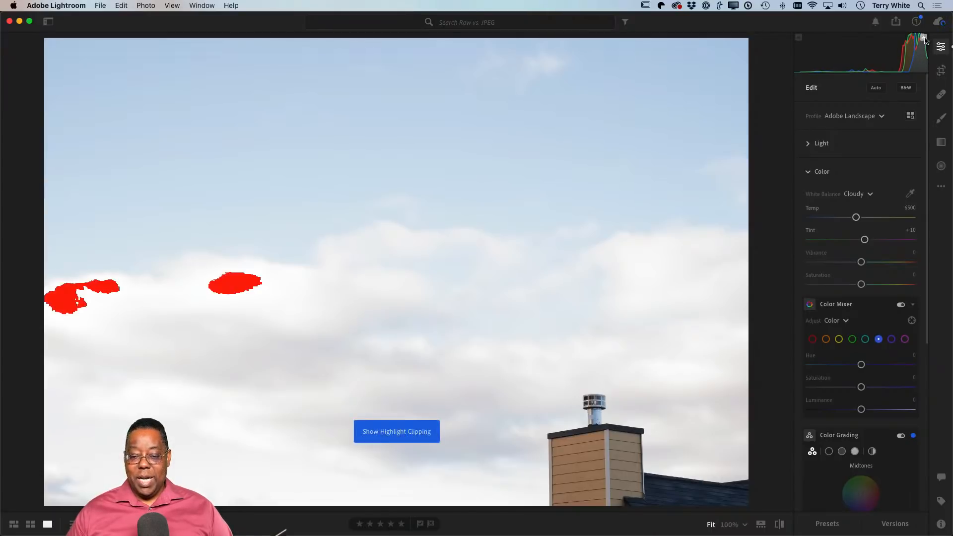
click(925, 38)
click(925, 38)
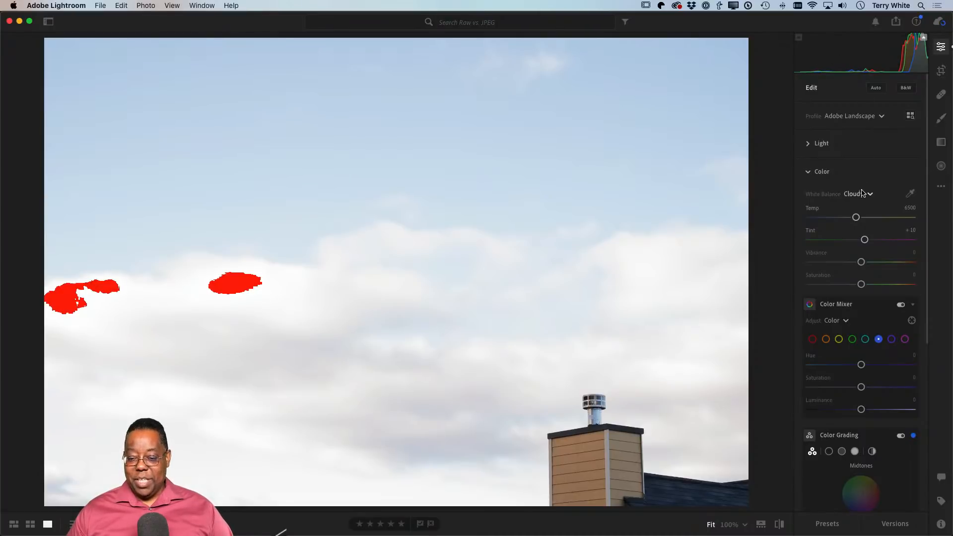
Open the Light settings and check the Highlights and Whites sliders against the clipped cloud areas
click(810, 143)
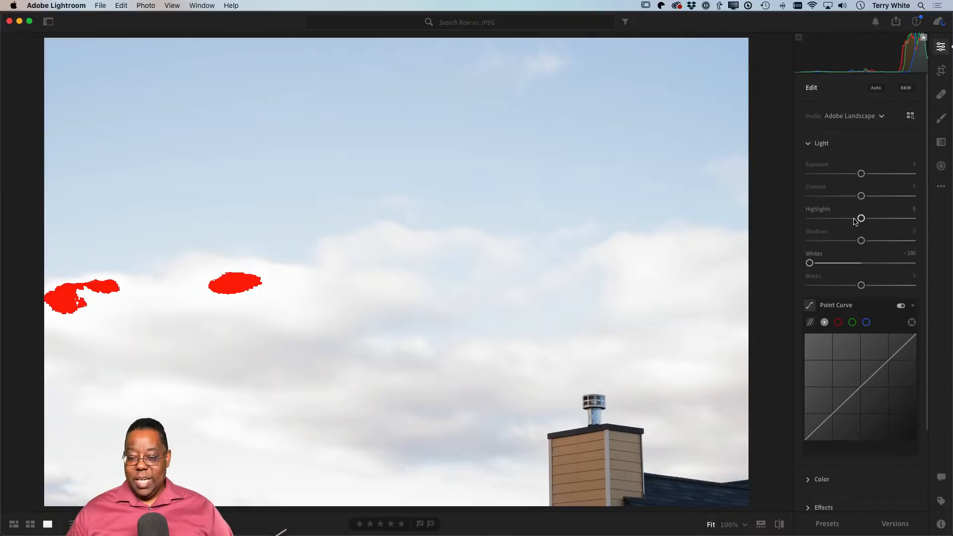
mouse_move(861, 217)
mouse_down()
mouse_move(824, 219)
mouse_move(862, 220)
mouse_up()
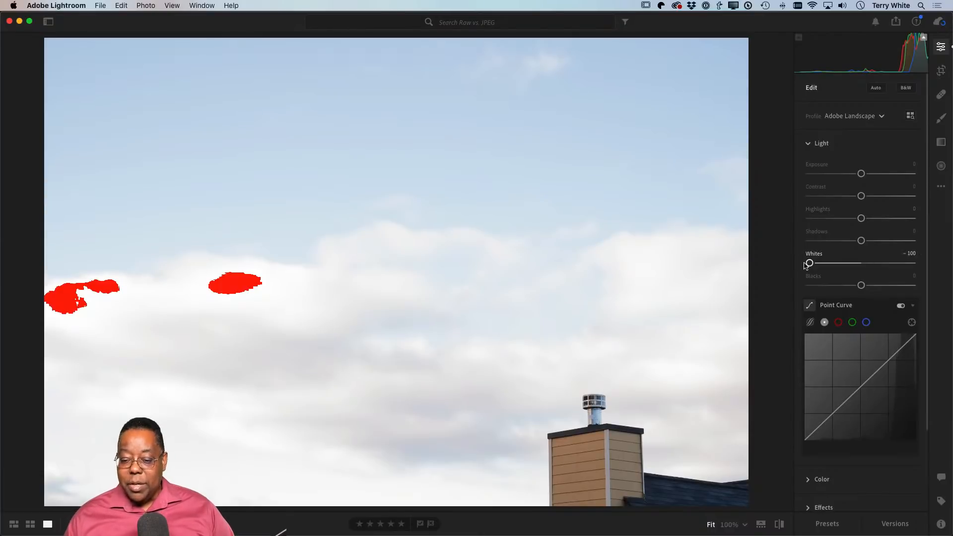
mouse_move(812, 265)
mouse_down()
mouse_move(859, 263)
mouse_move(784, 267)
mouse_move(857, 264)
mouse_move(807, 264)
mouse_up()
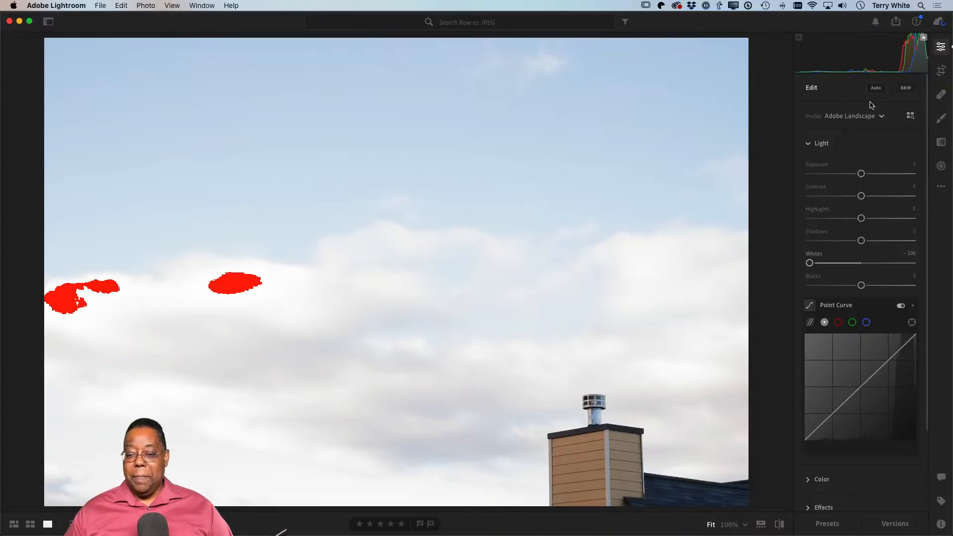
Toggle the highlight clipping warning to compare the clouds with and without it, leave it on and switch to Lightroom Classic
click(924, 38)
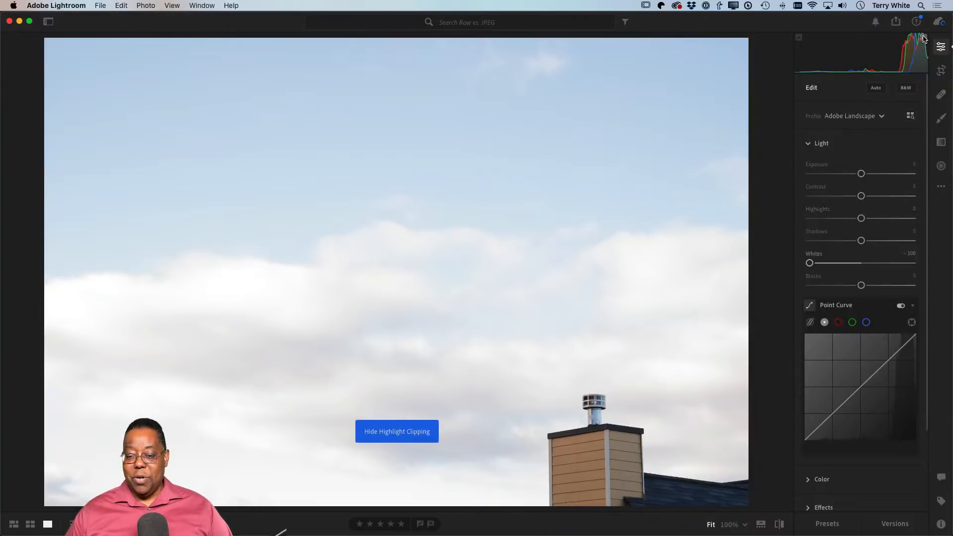
click(925, 38)
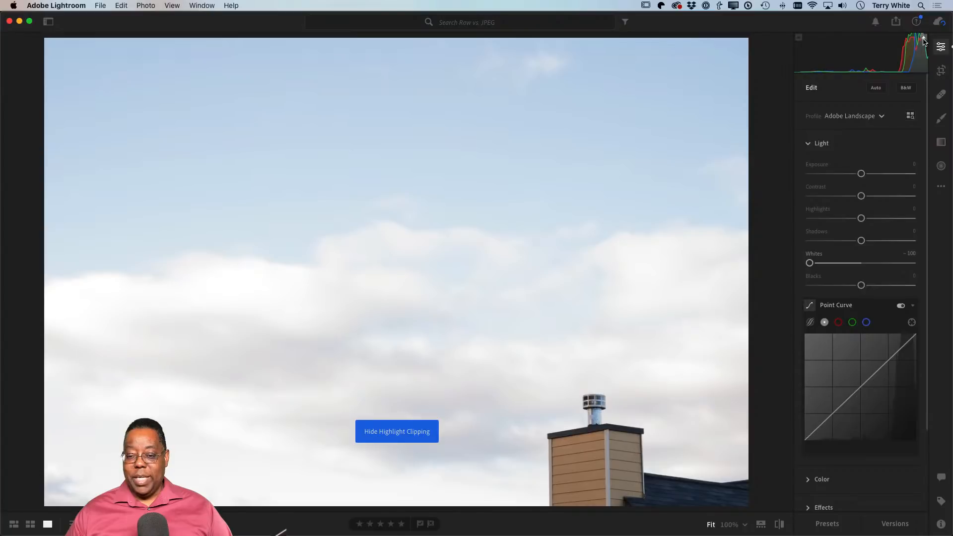
click(924, 38)
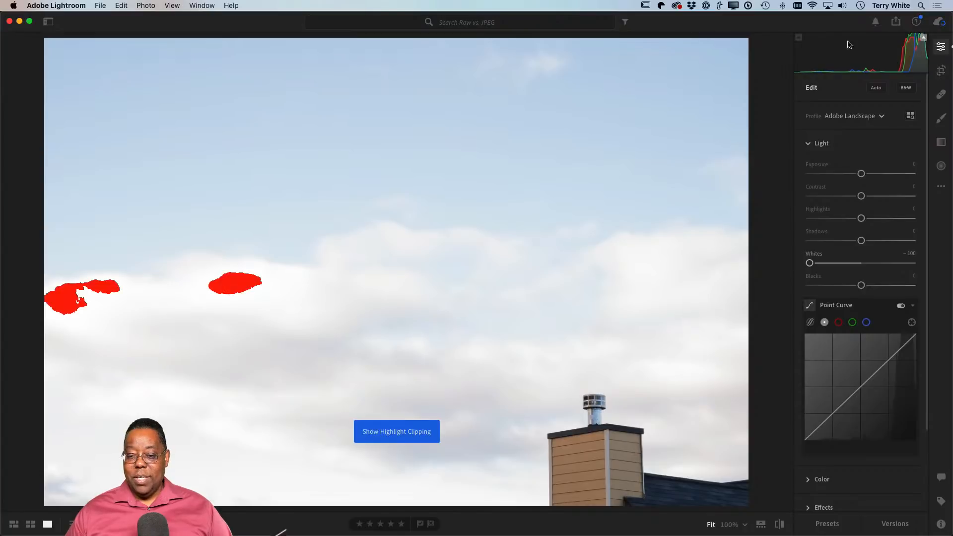
click(800, 39)
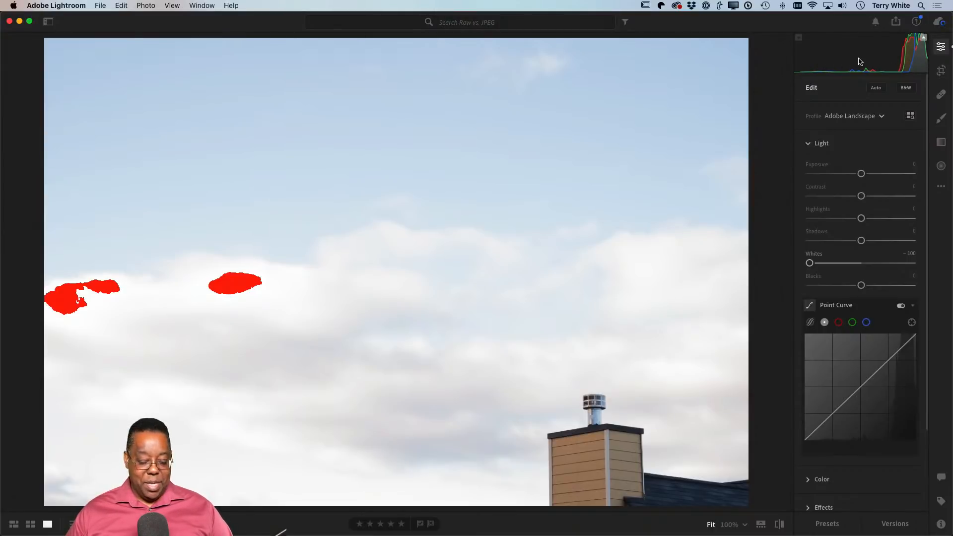
key(super+Tab)
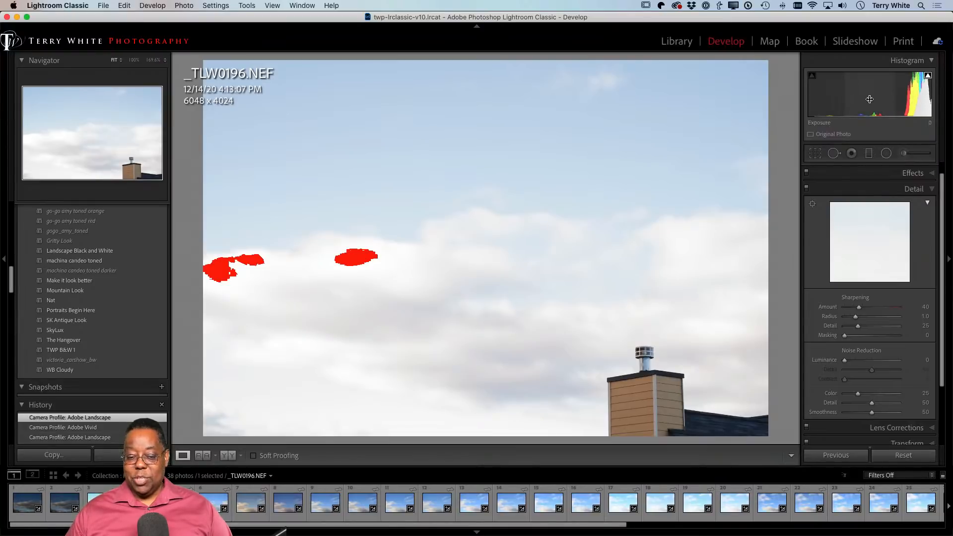
Try lowering the Exposure of _TLW0196.NEF to -0.98 from the histogram and undo the change
drag(871, 99, 855, 99)
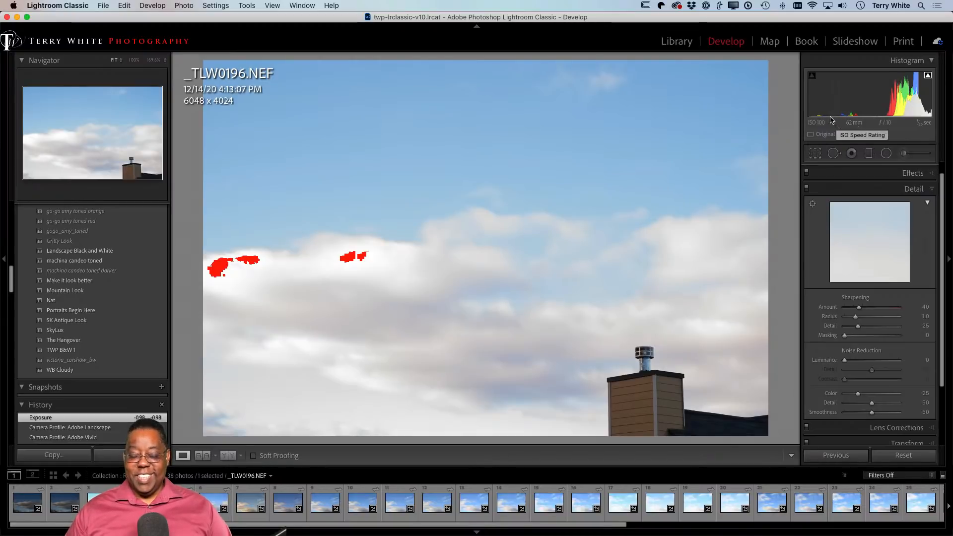
key(super+z)
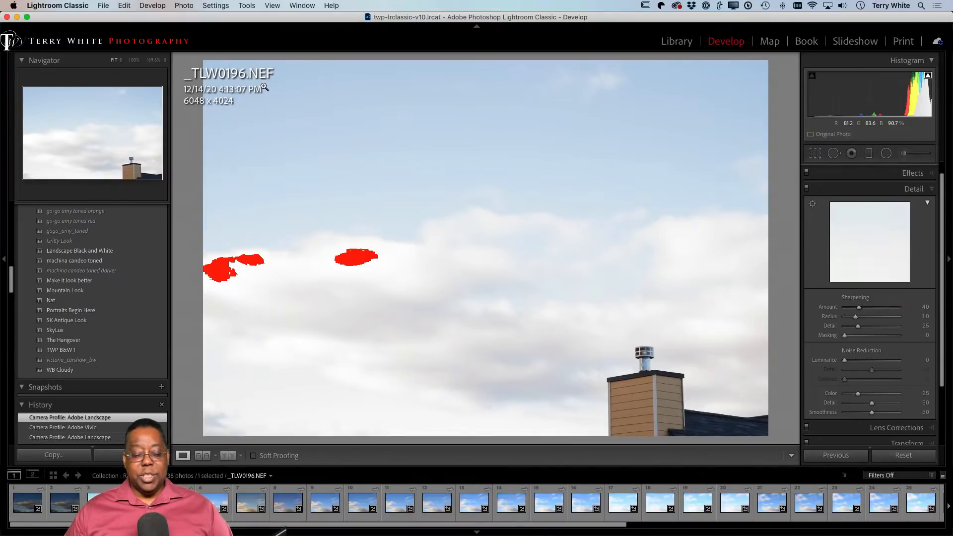
Compare the highlight clipping of _TLW0196.JPG with the NEF version, ending on the NEF
key(Left)
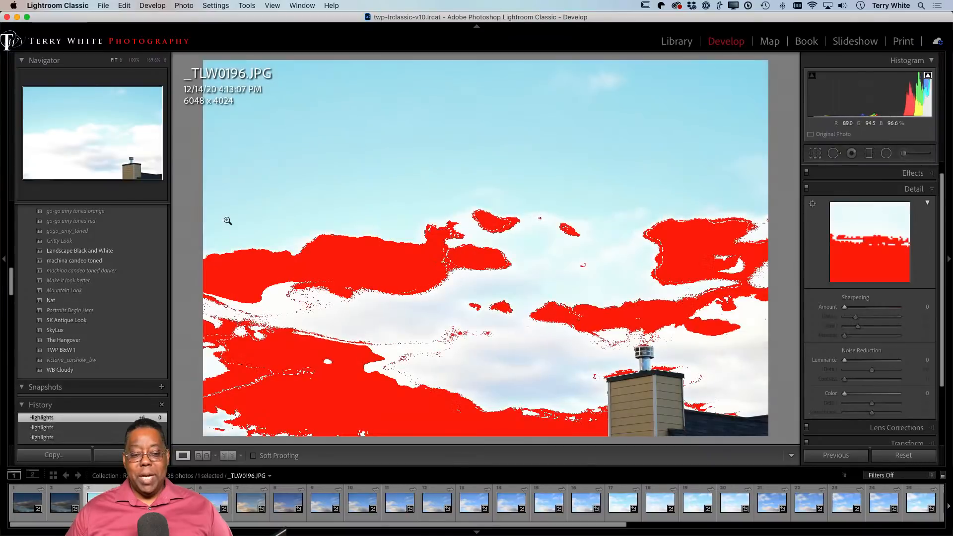
key(alt)
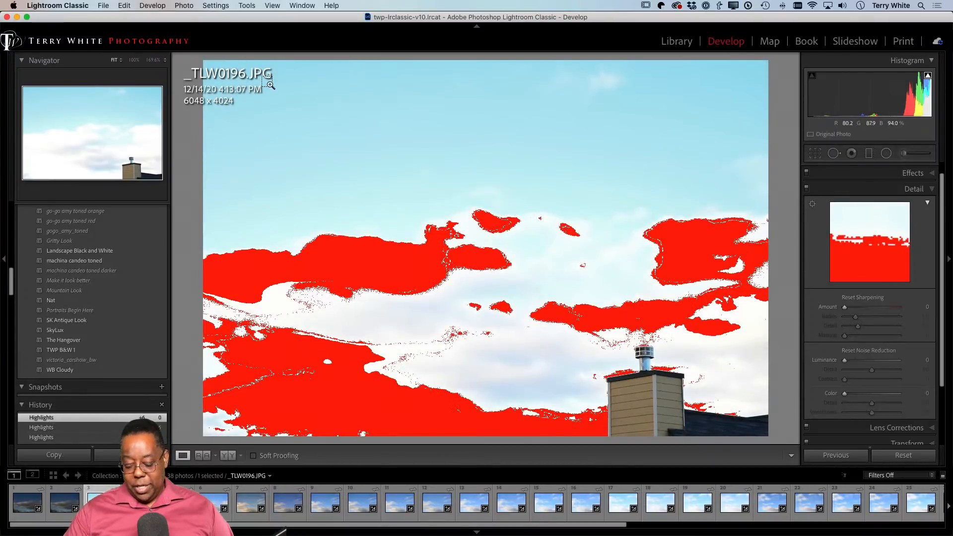
key(alt+super+8)
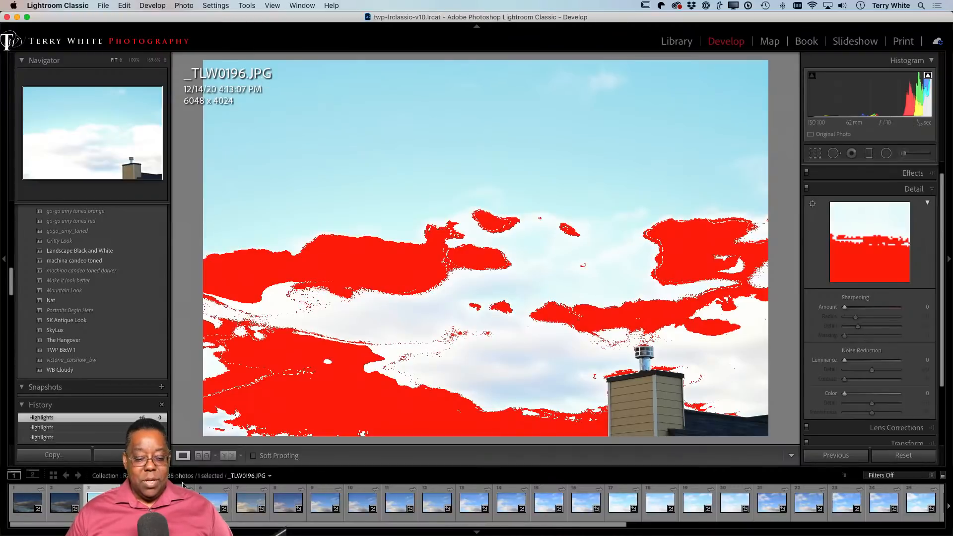
click(139, 503)
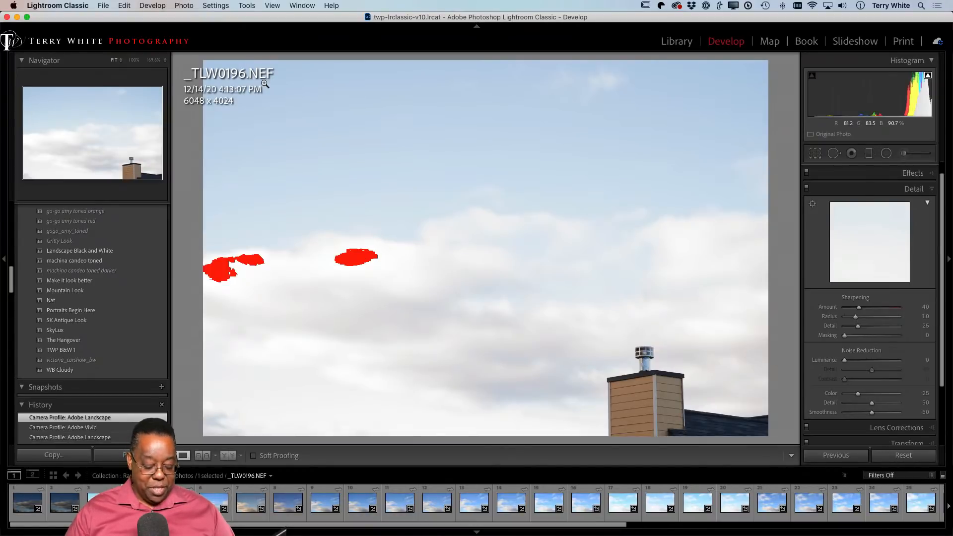
Open the Basic develop settings of _TLW0196.NEF and examine its tone and white balance adjustments
key(g)
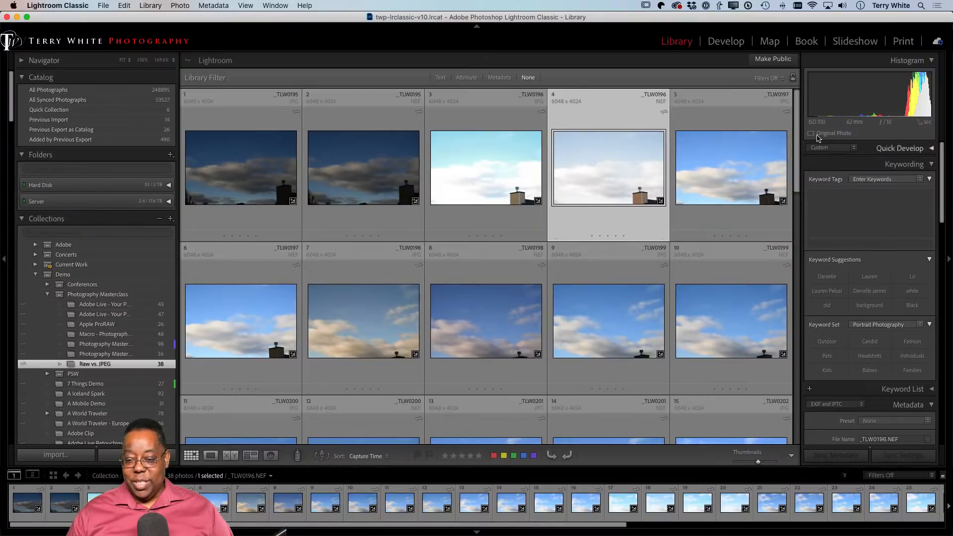
click(726, 41)
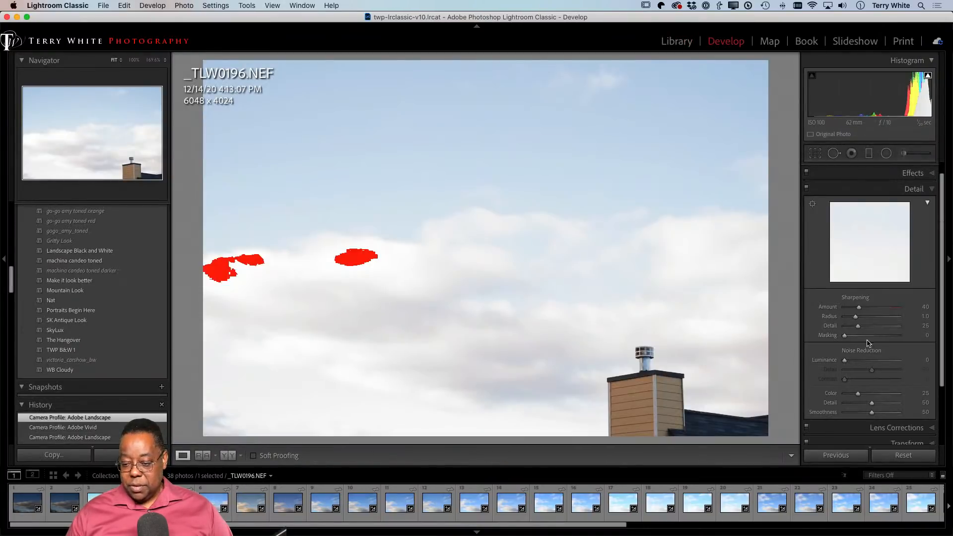
scroll(872, 226, up, 2)
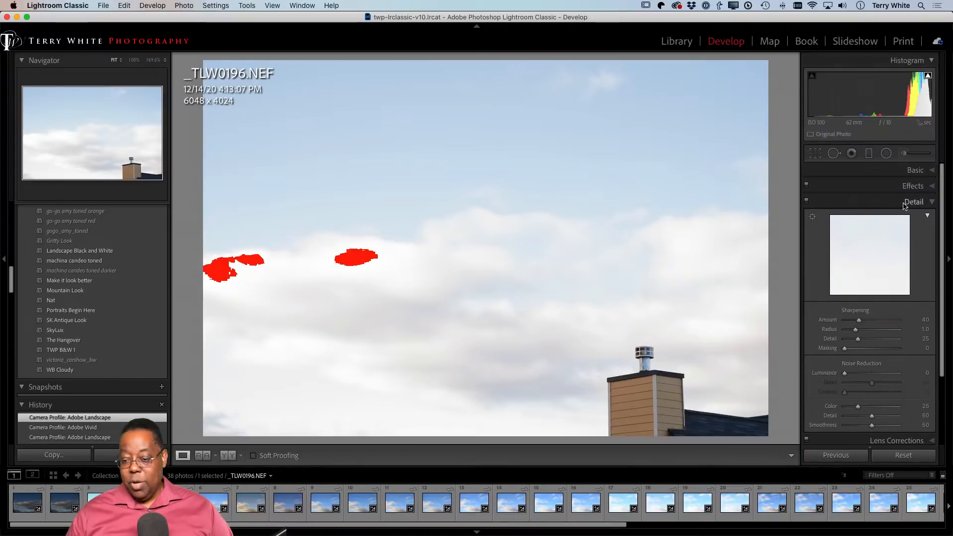
click(930, 170)
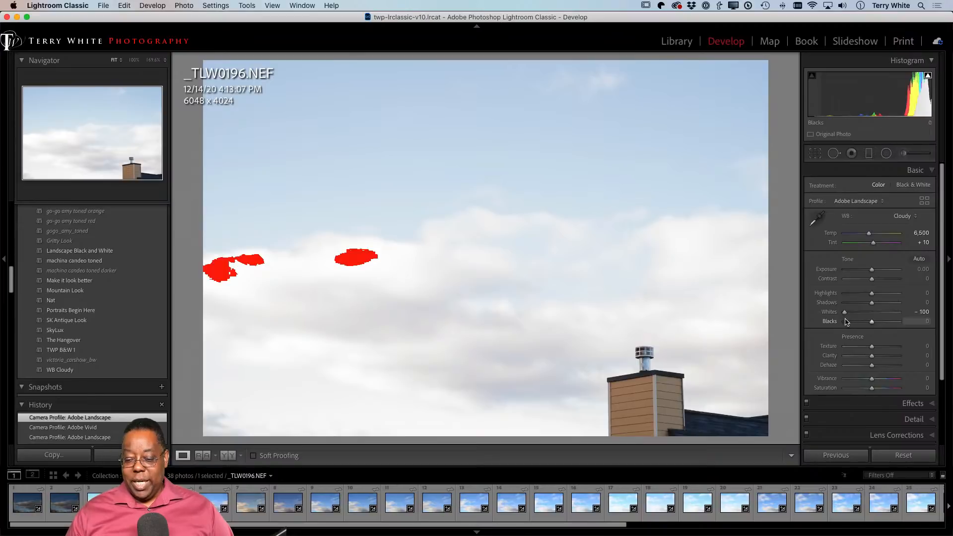
Reveal _TLW0196.NEF in Finder from the Library grid, sort the folder by name to inspect its neighbouring files and return to Lightroom Classic
key(g)
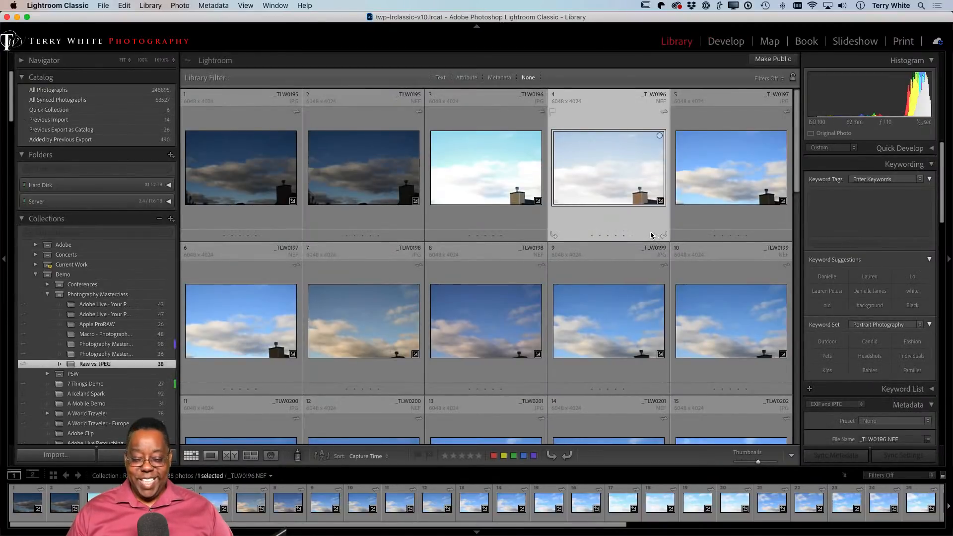
right_click(601, 168)
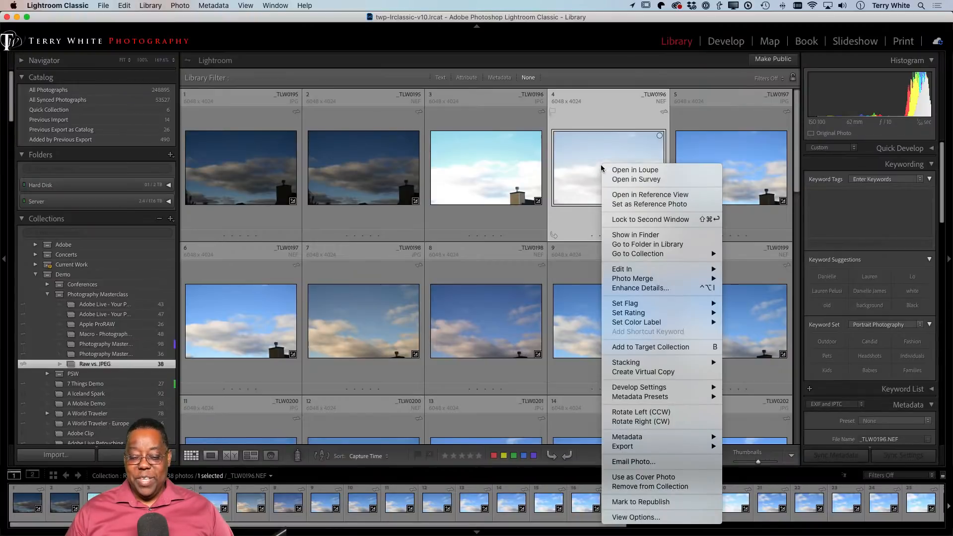
mouse_move(622, 274)
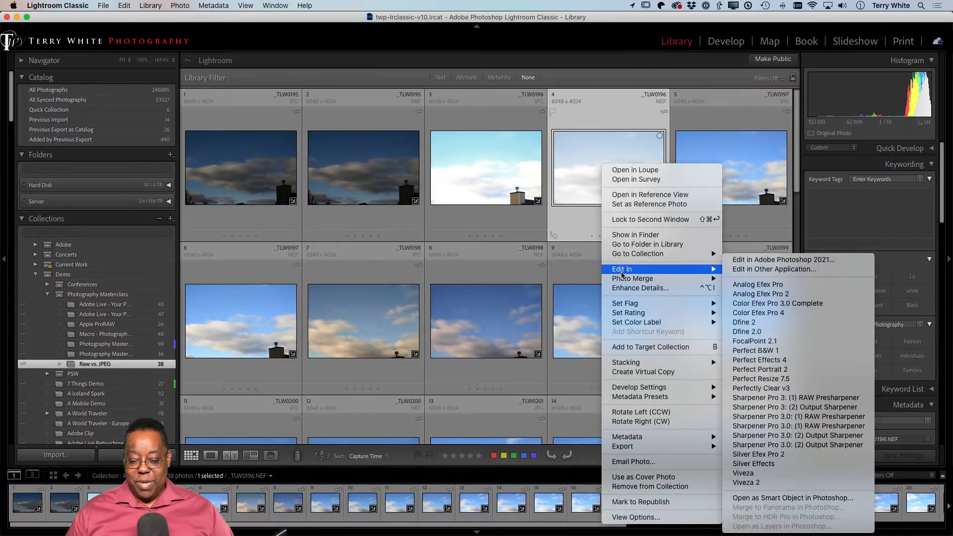
click(638, 234)
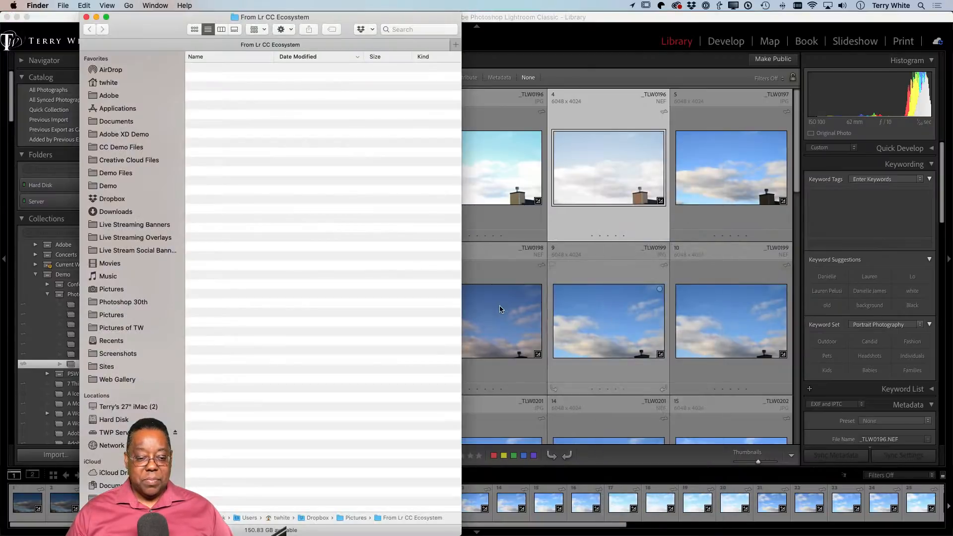
scroll(326, 370, down, 2)
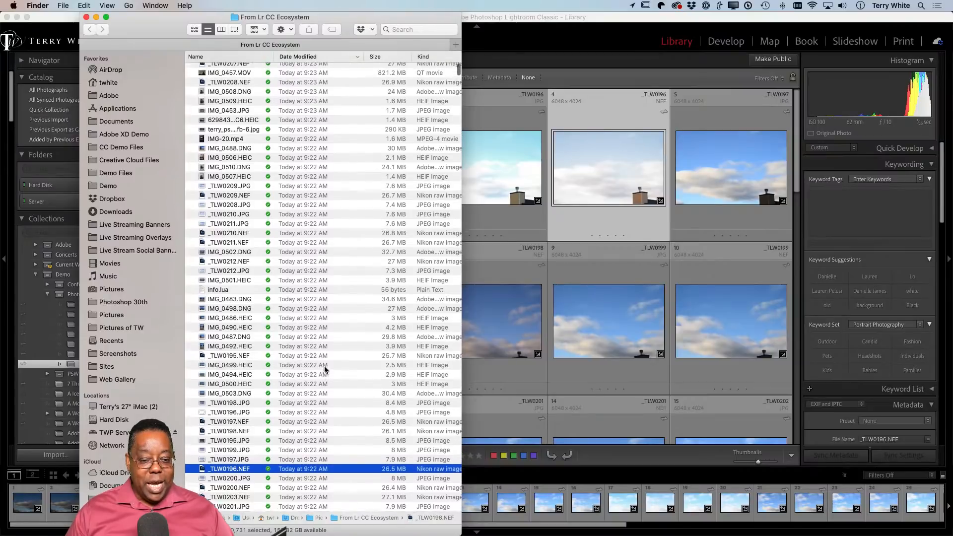
click(189, 57)
scroll(279, 279, down, 10)
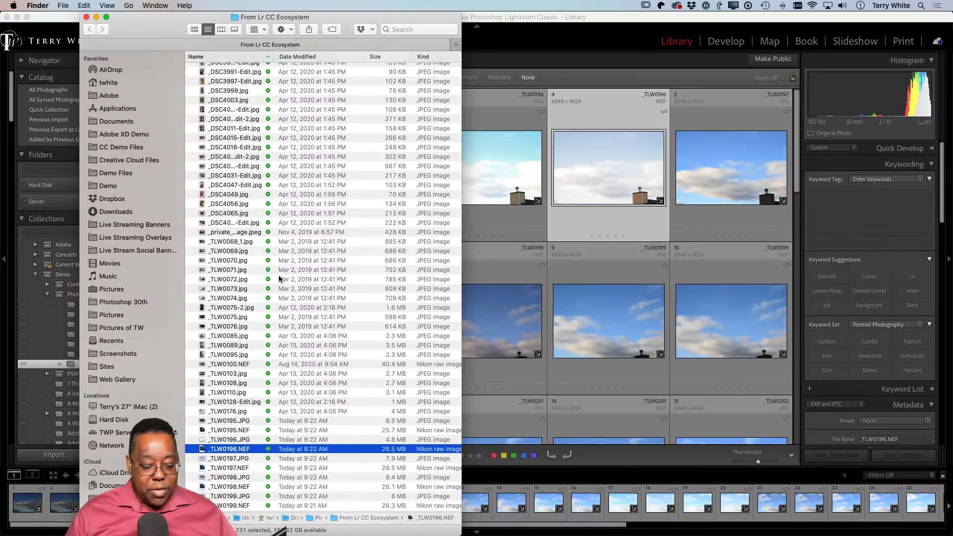
click(505, 19)
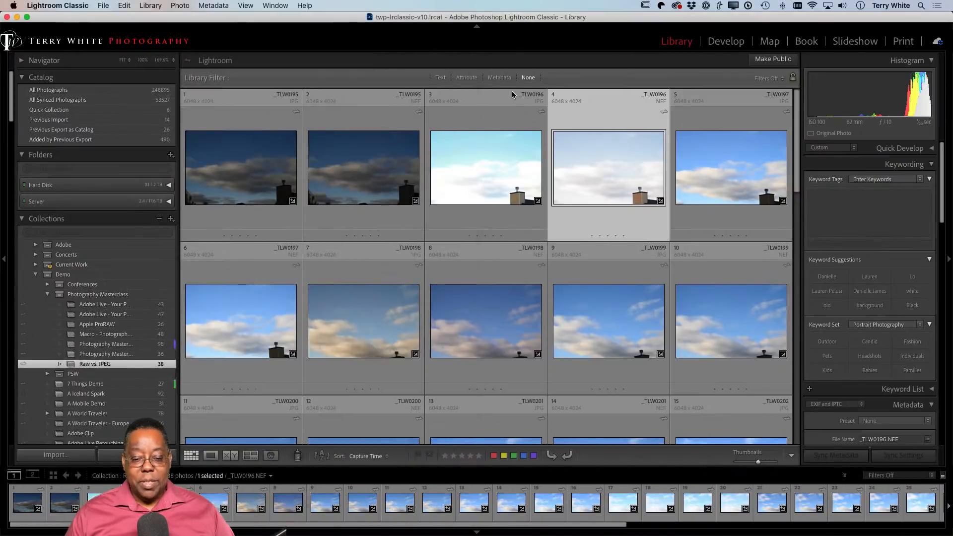
Save the metadata of _TLW0196.NEF to file, check its XMP sidecar in Finder and return to Lightroom Classic
key(super+s)
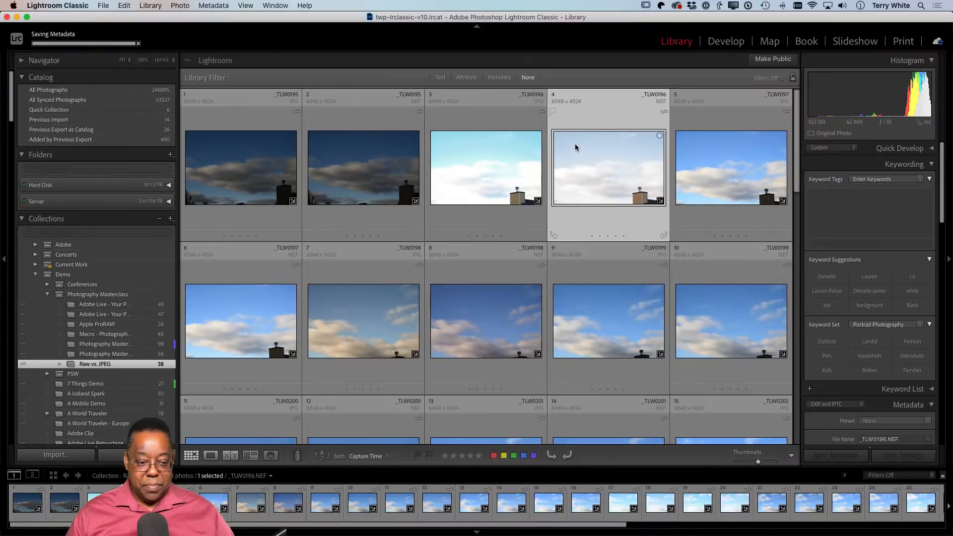
key(super+r)
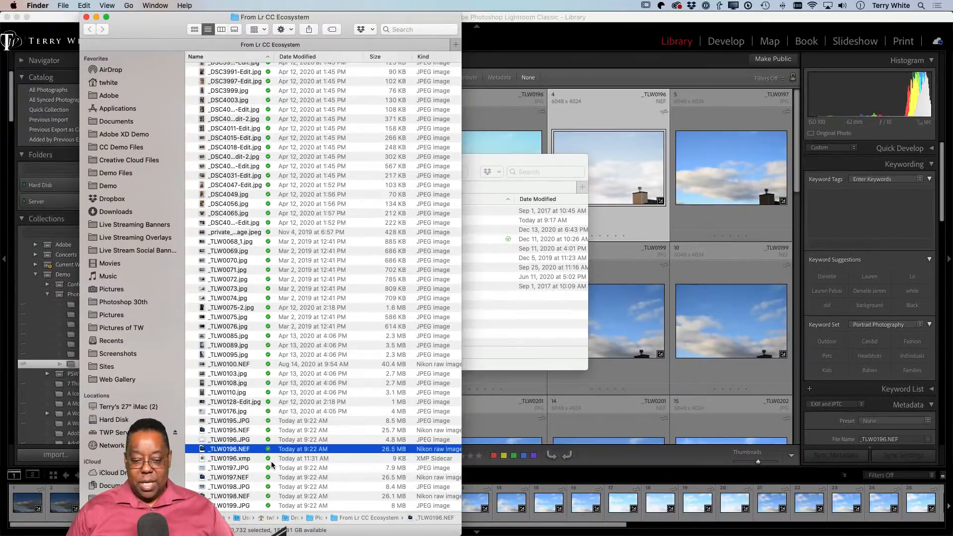
key(super+Tab)
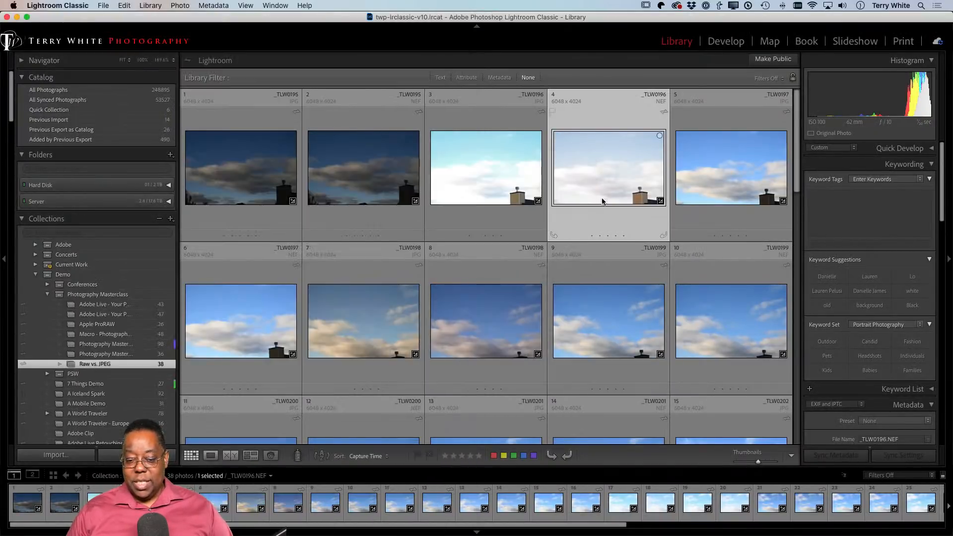
Open _TLW0196.NEF in the Develop module and set its Exposure to -1.20
key(d)
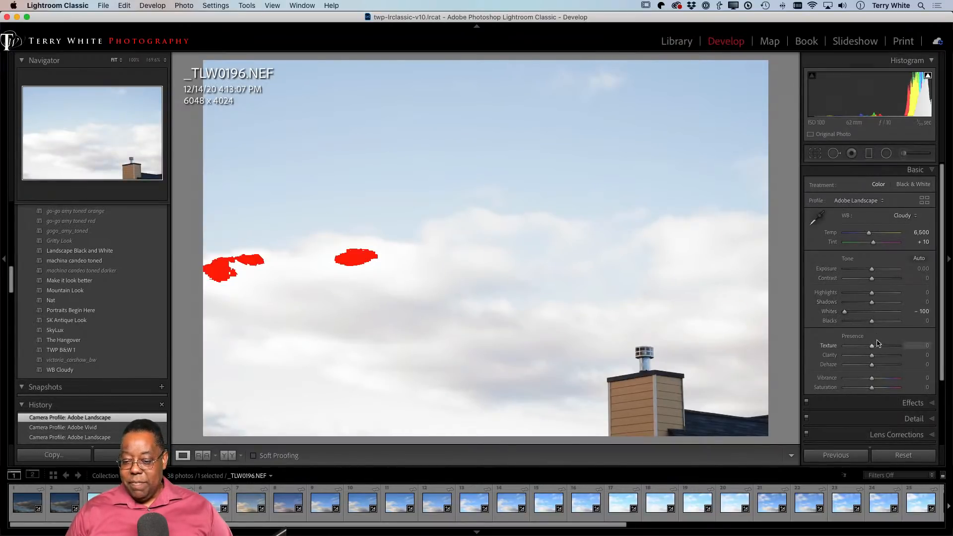
drag(873, 271, 865, 274)
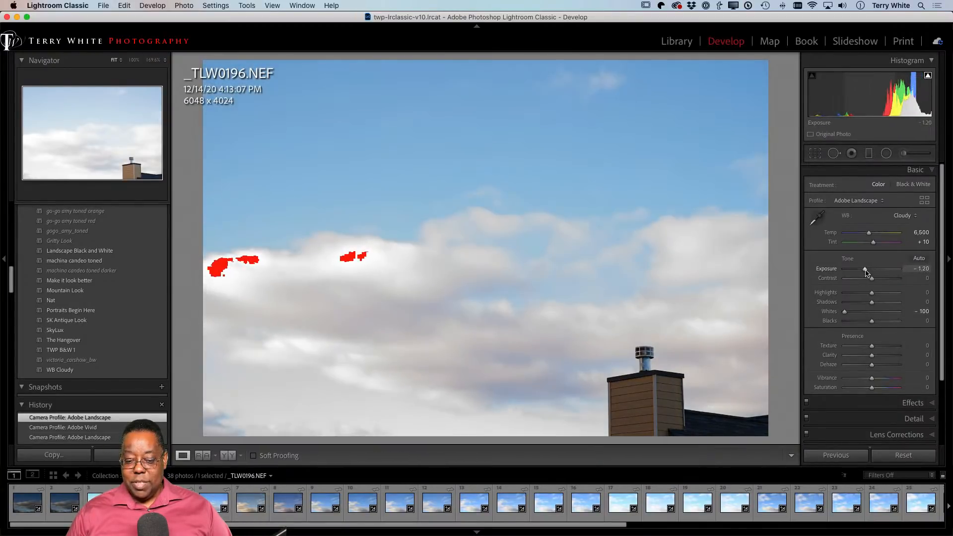
scroll(894, 359, down, 1)
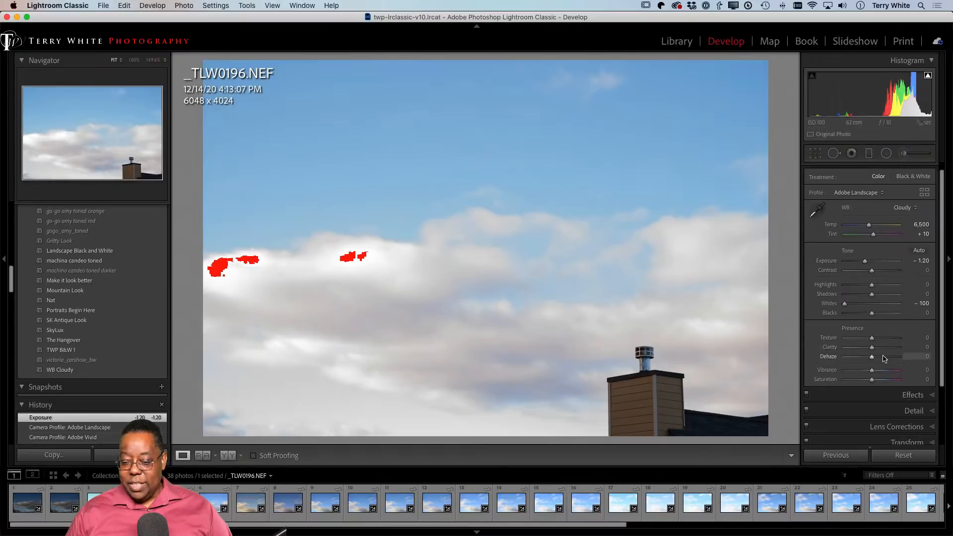
Set the Dehaze of _TLW0196.NEF to +18 and save the photo's metadata to file
drag(874, 358, 878, 359)
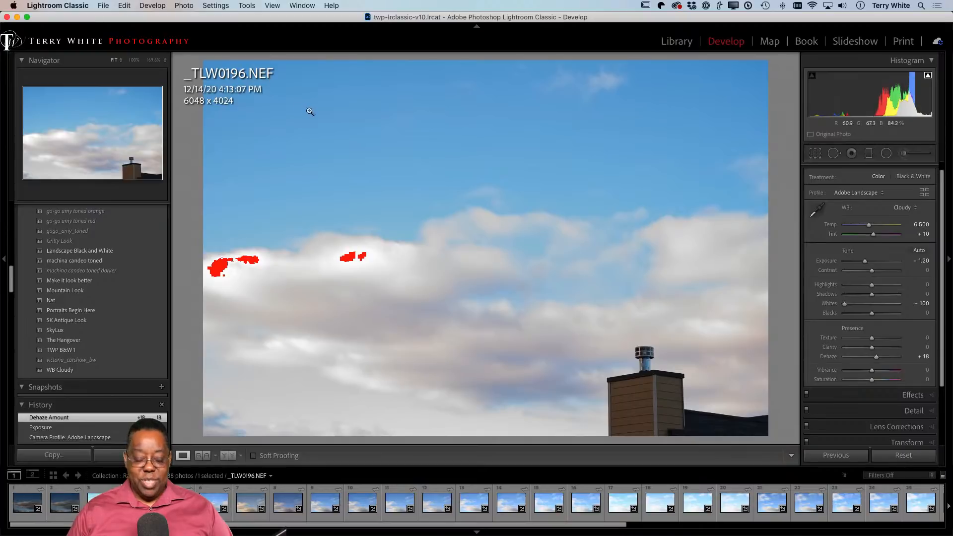
click(103, 6)
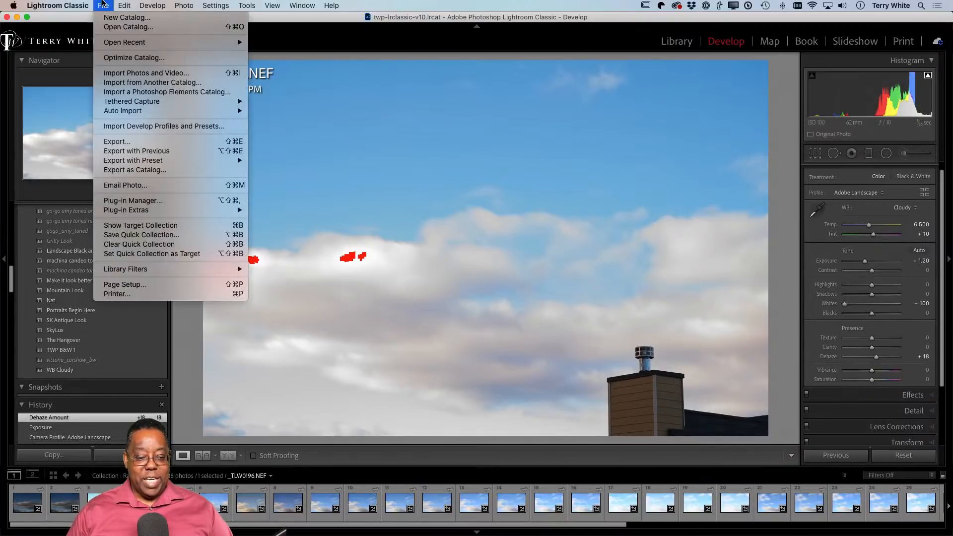
mouse_move(192, 6)
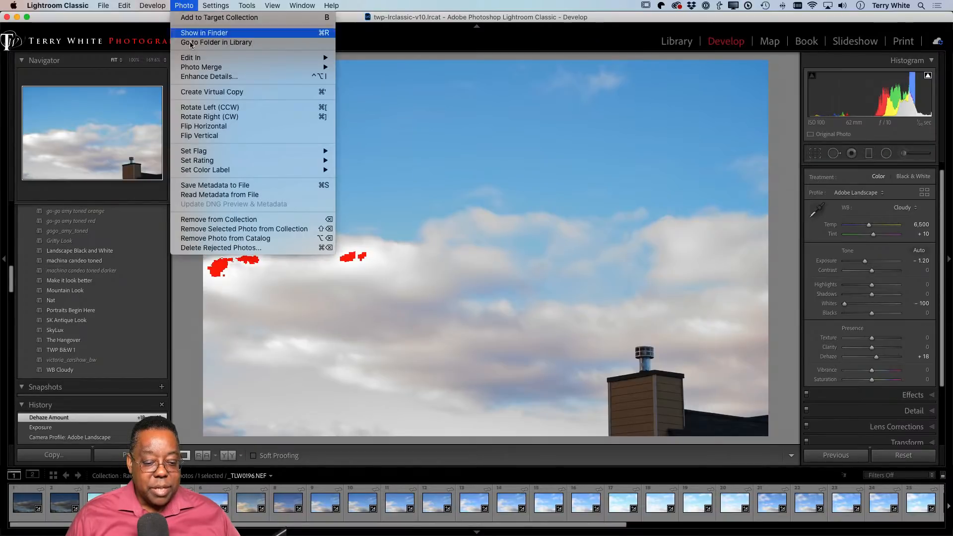
click(261, 189)
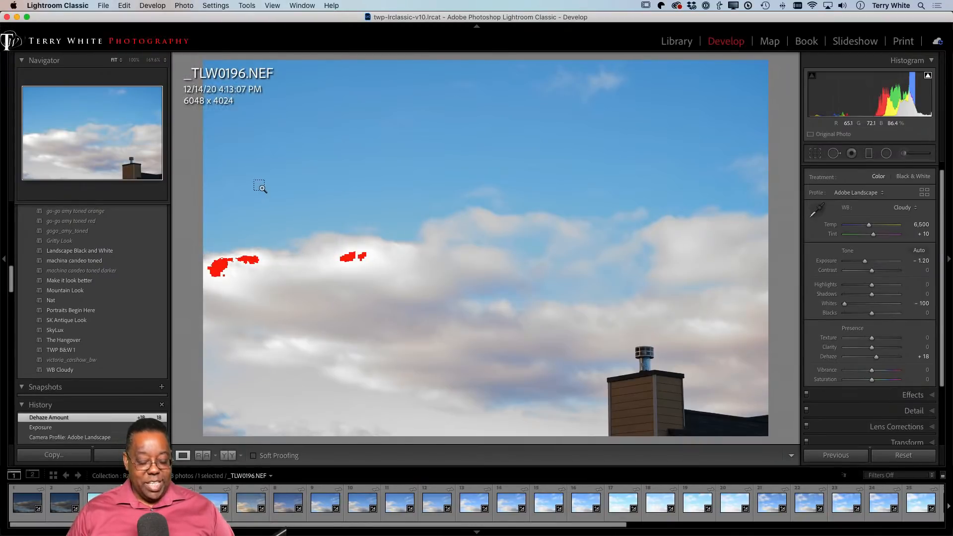
Reveal _TLW0196.NEF in Finder, select it together with its XMP sidecar to inspect both, and return to Lightroom Classic
key(super+r)
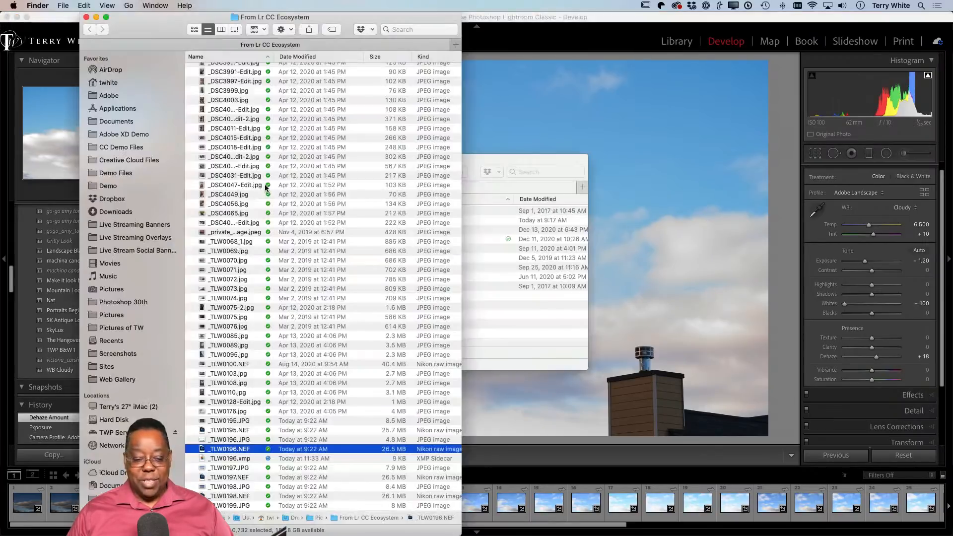
shift+click(251, 460)
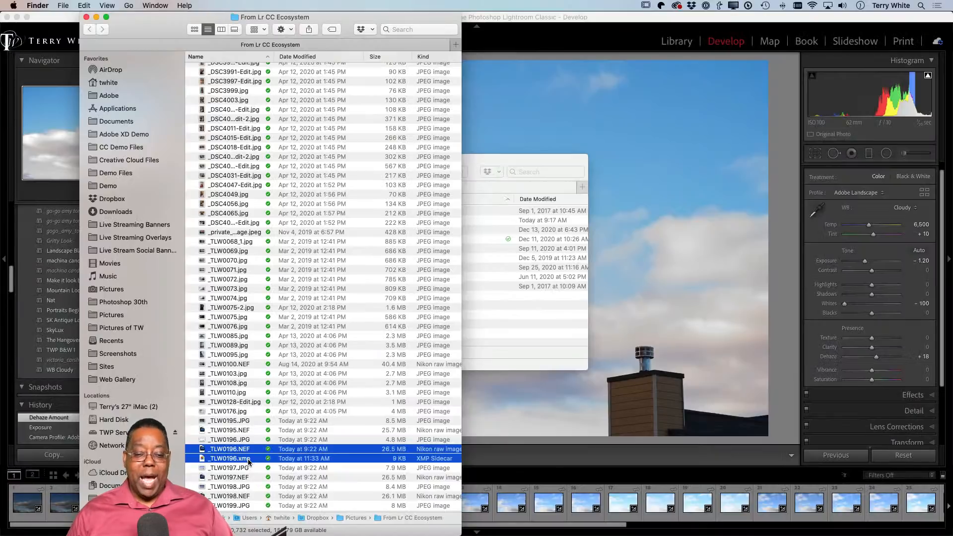
click(545, 29)
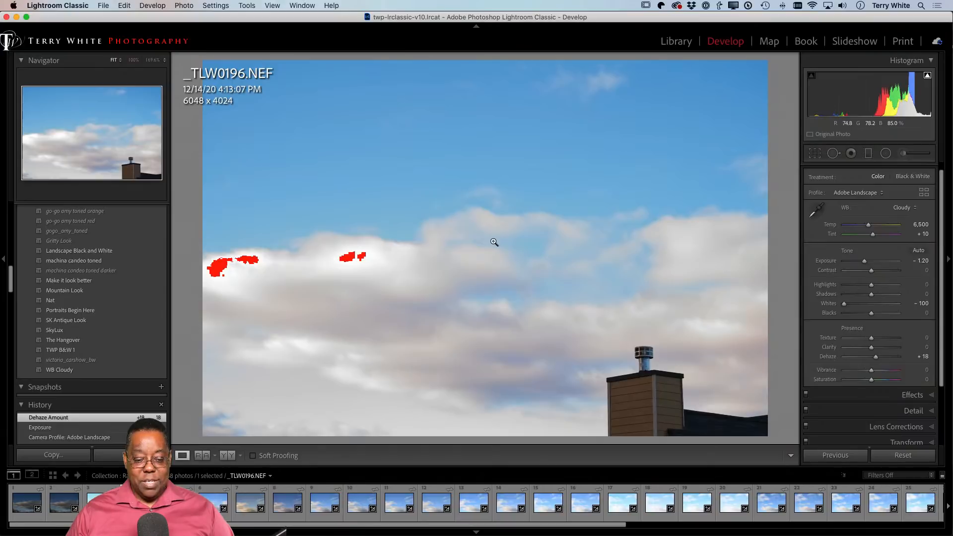
Convert _TLW0196.NEF to DNG from the Library grid, with a medium-size JPEG preview and the original deleted after conversion
key(g)
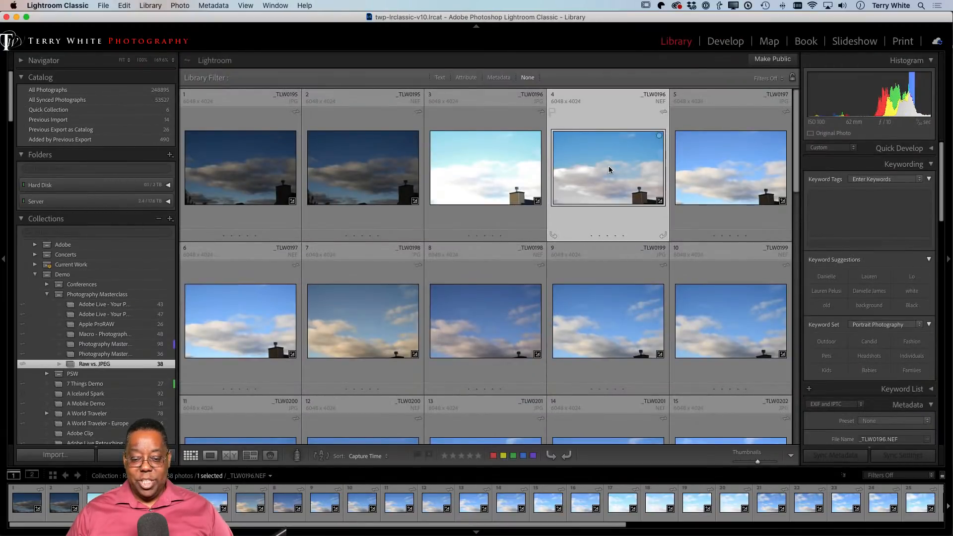
click(151, 6)
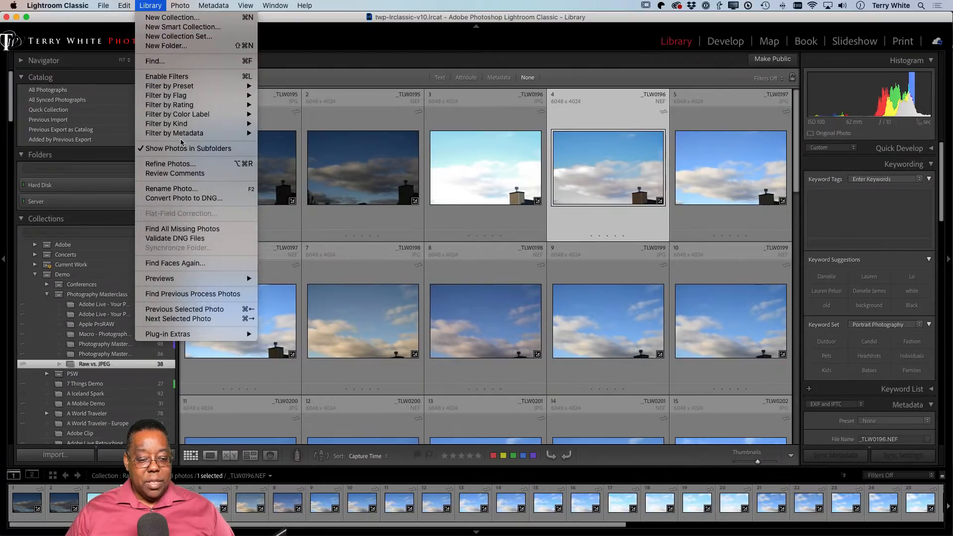
click(215, 199)
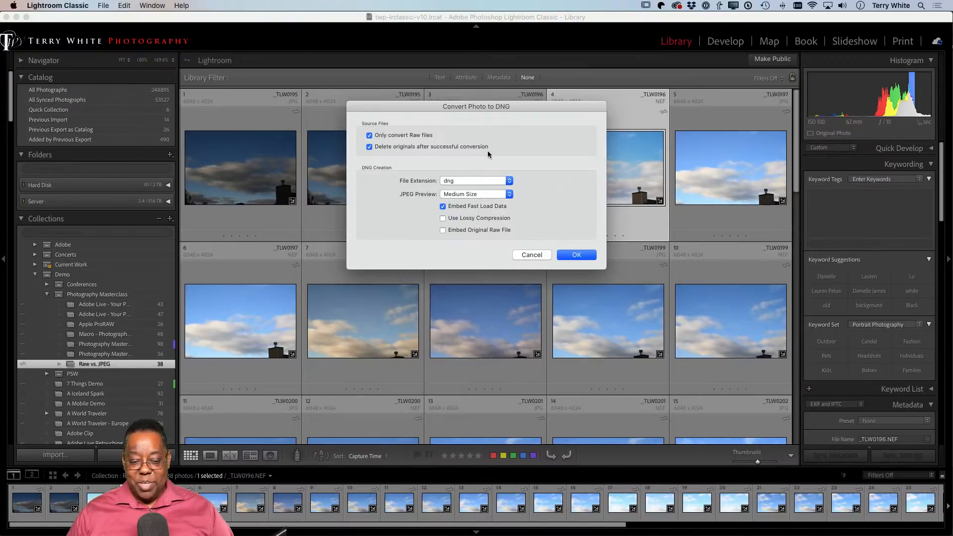
click(571, 256)
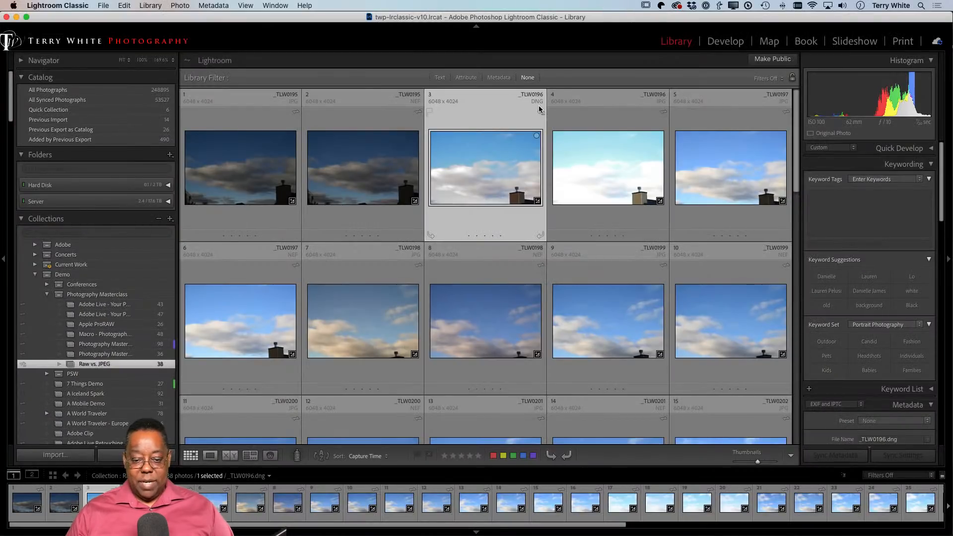
Check the converted _TLW0196.dng among its neighbouring files in Finder and return to Lightroom Classic
key(super+Tab)
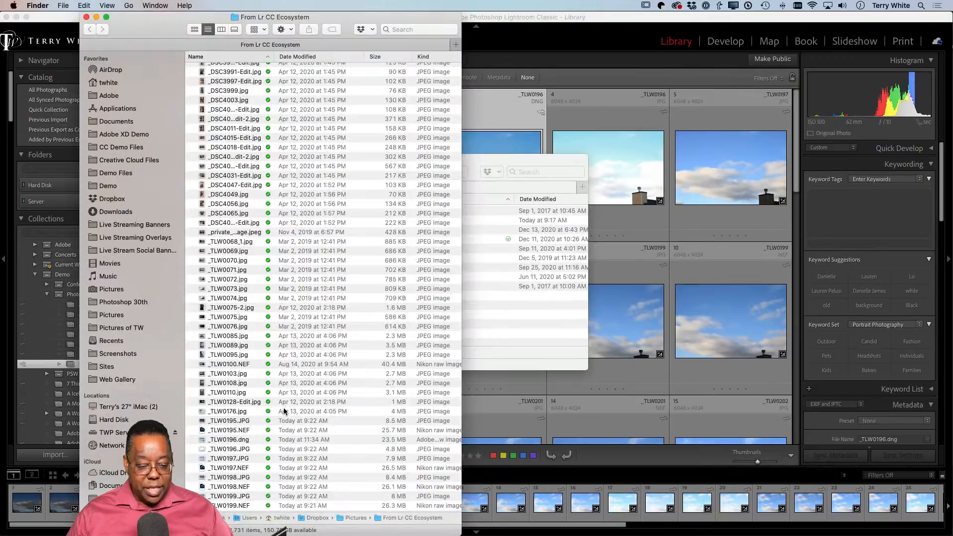
click(280, 439)
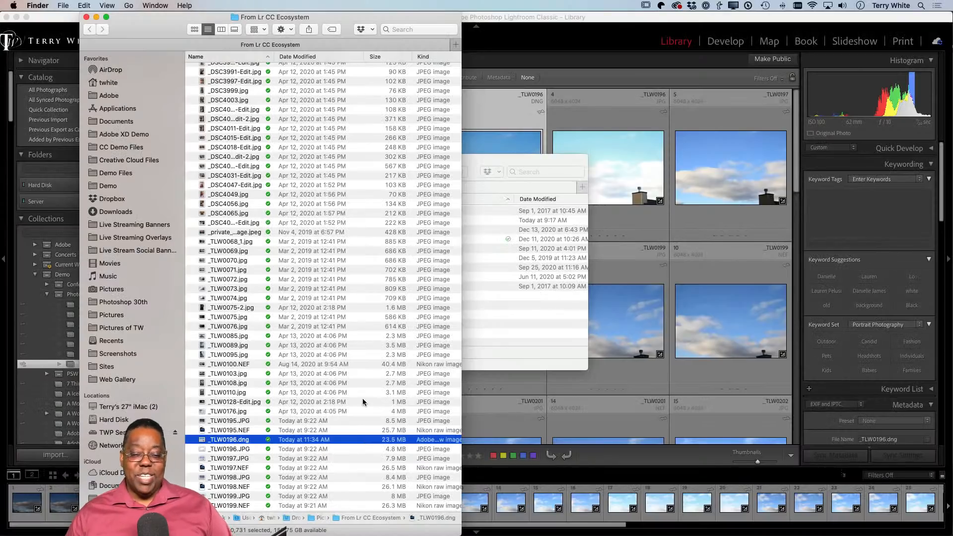
click(494, 23)
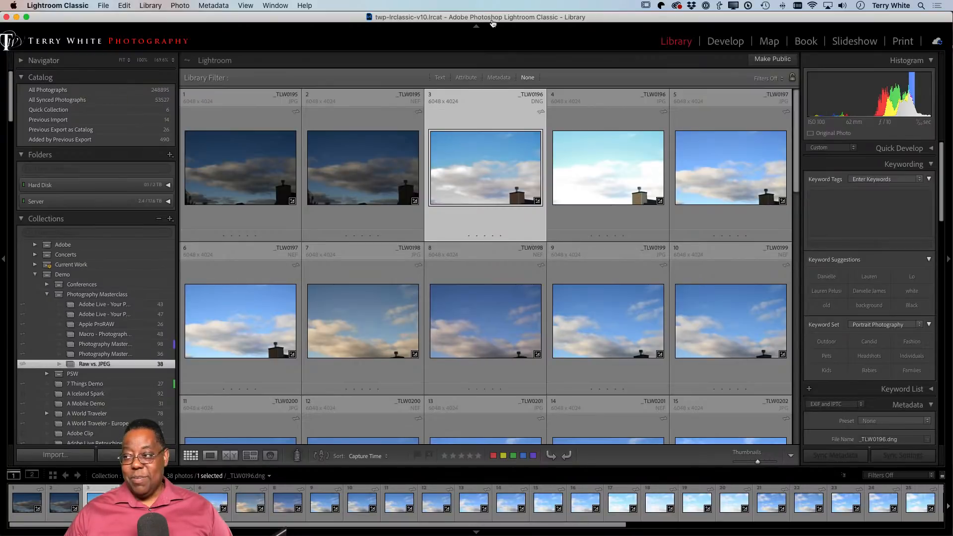
Switch to Lightroom, examine the file-type badges in the Raw vs. JPEG album grid, and return to Lightroom Classic
key(super+Tab)
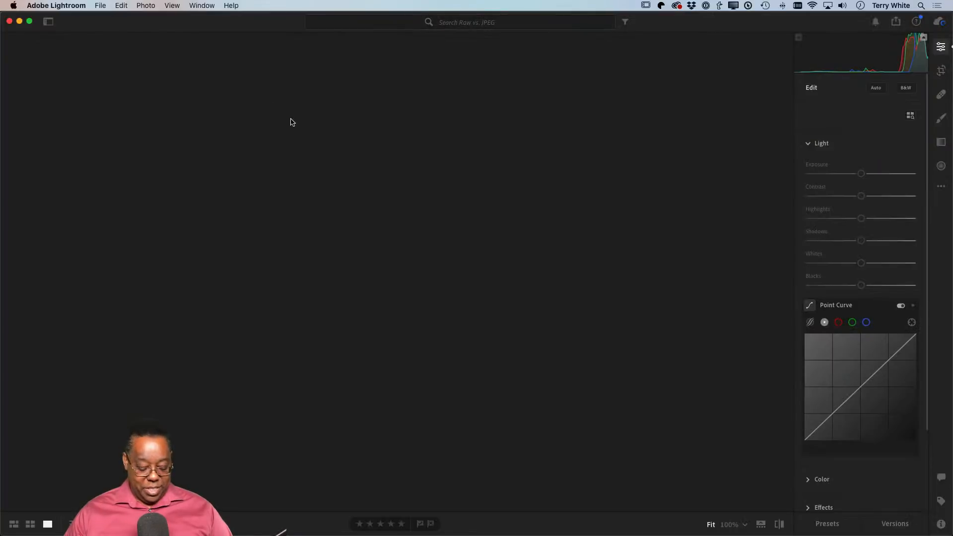
key(g)
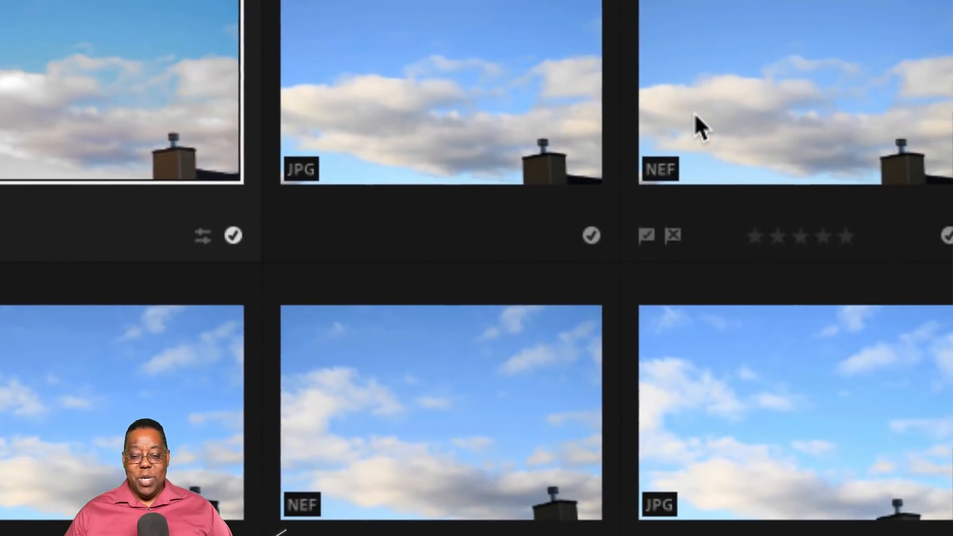
click(701, 115)
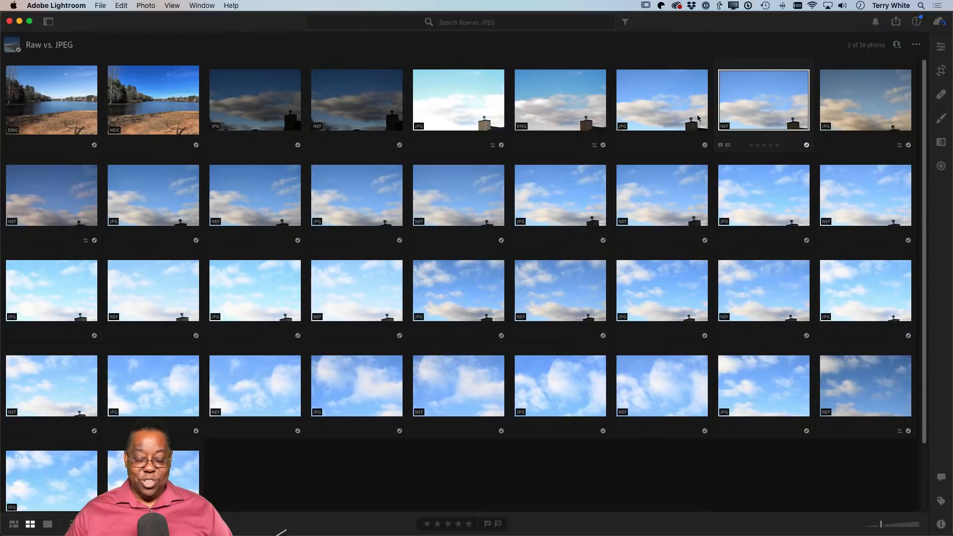
key(super+Tab)
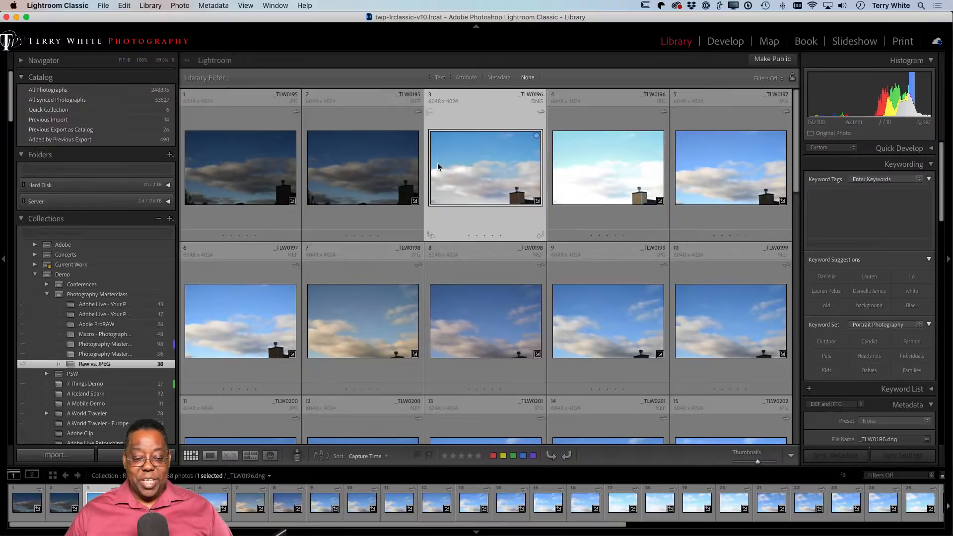
Convert all photos in the Raw vs. JPEG collection to DNG, converting only raw files and deleting originals after successful conversion
key(super+a)
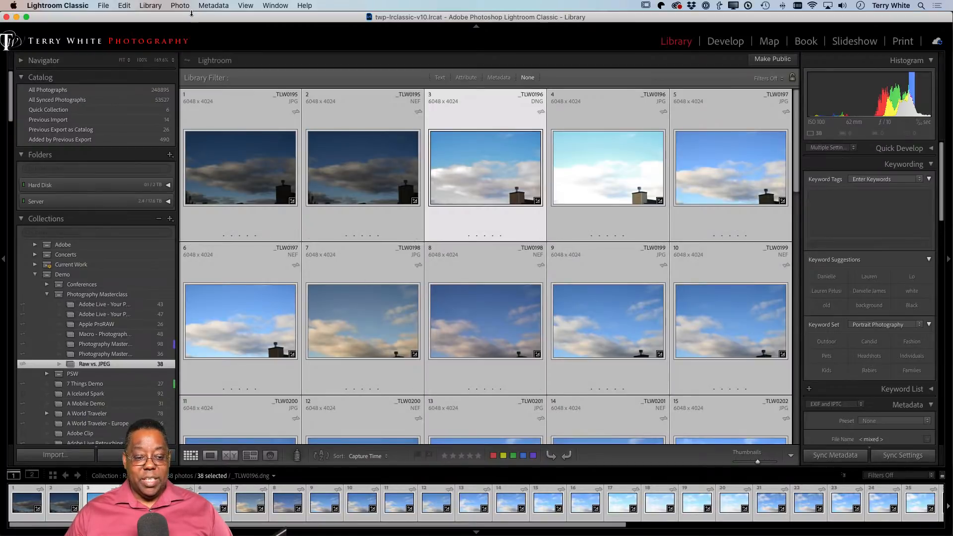
click(150, 6)
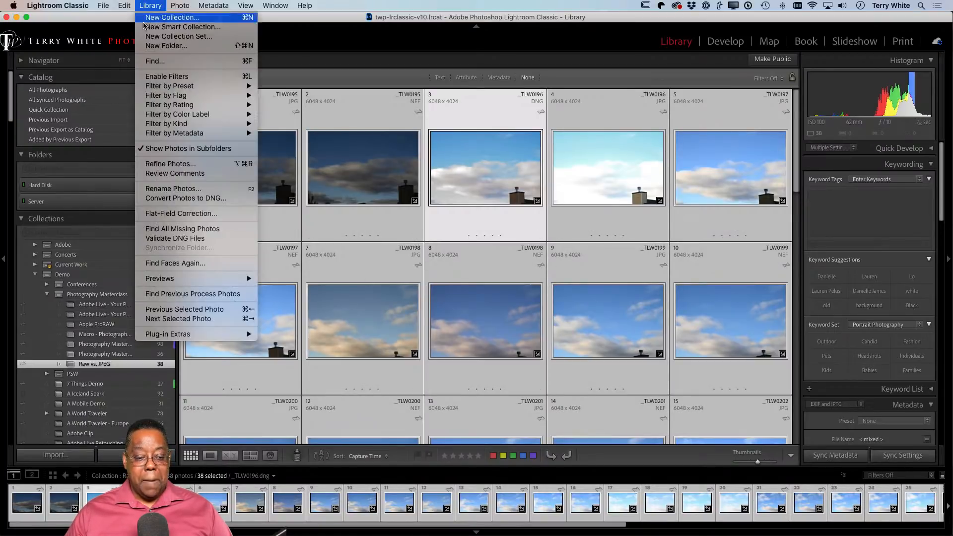
mouse_move(185, 139)
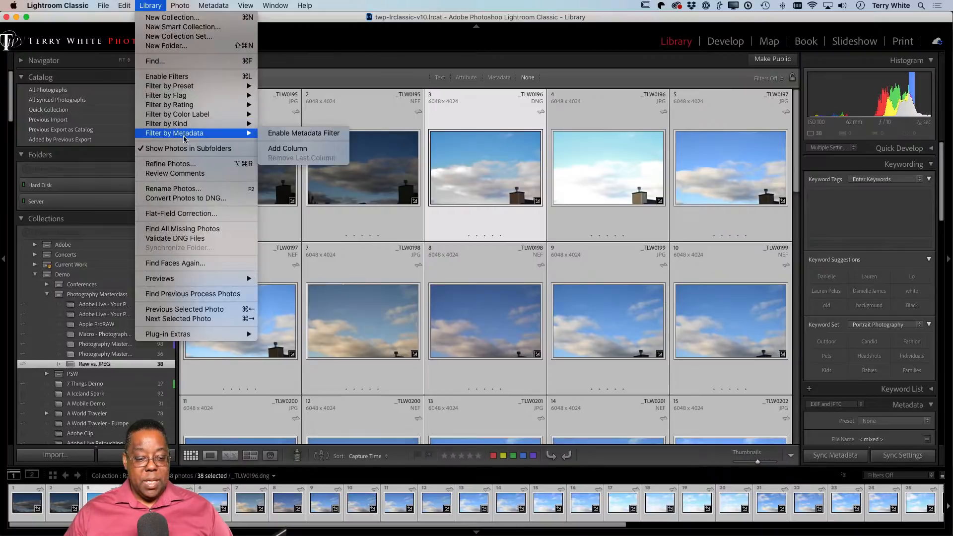
click(181, 199)
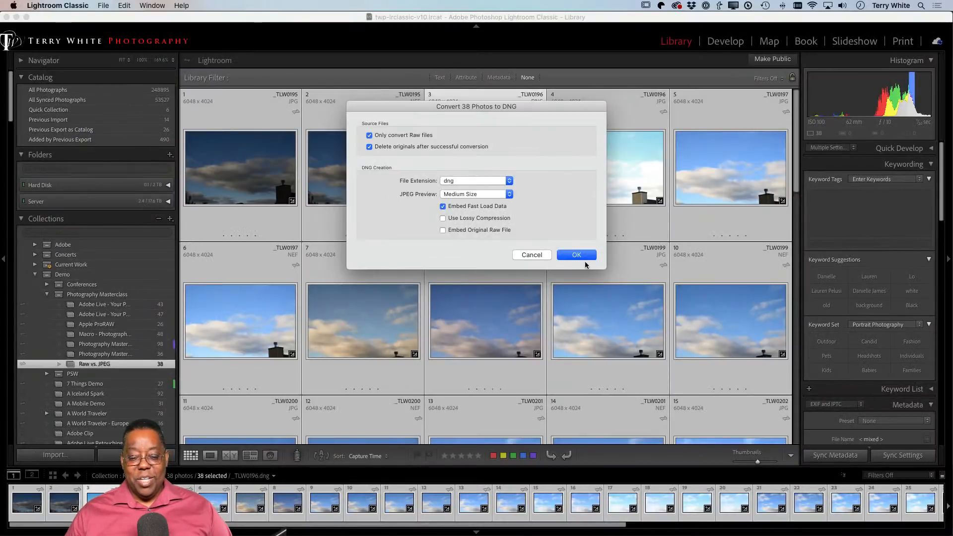
click(584, 255)
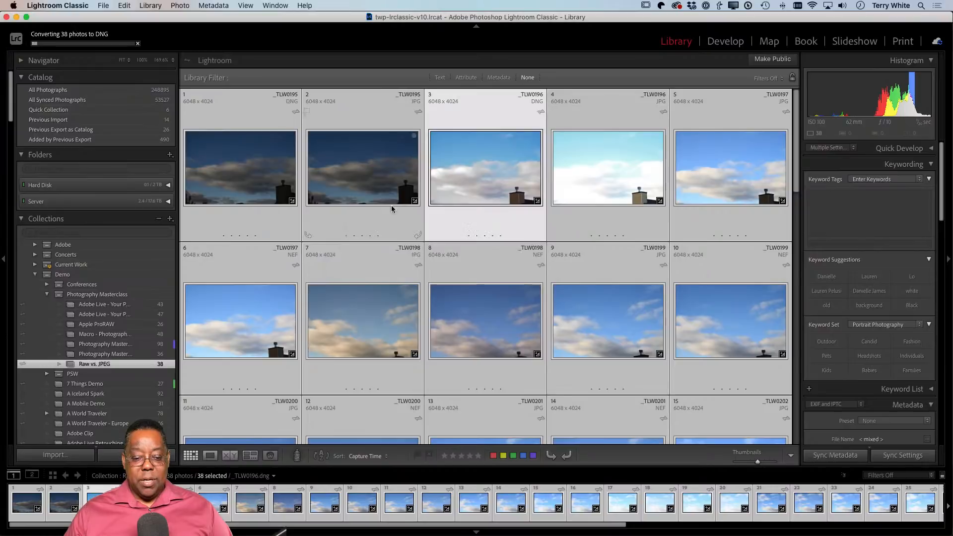
Select only _TLW0195.JPG and examine the file formats across the Raw vs. JPEG grid while the DNG conversion runs
click(347, 221)
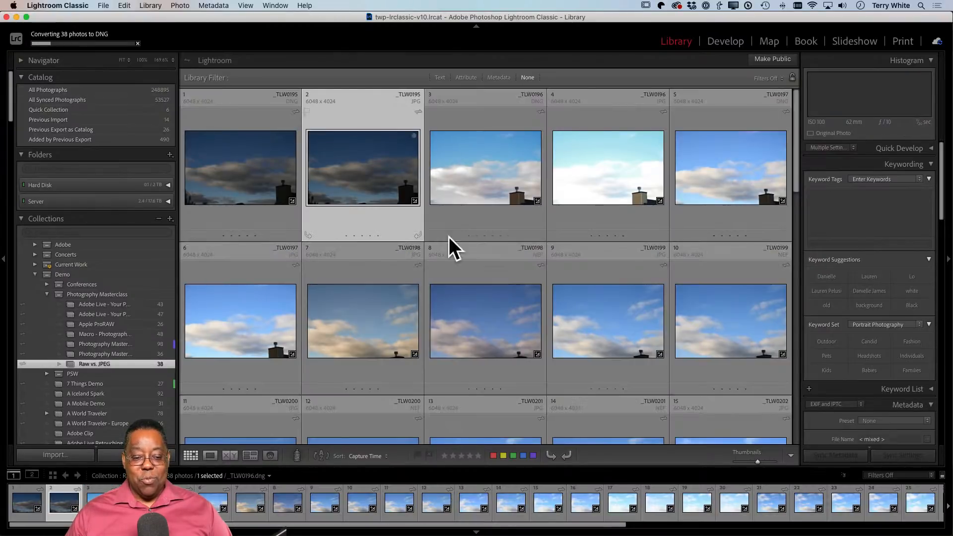
scroll(497, 255, down, 2)
scroll(499, 254, down, 5)
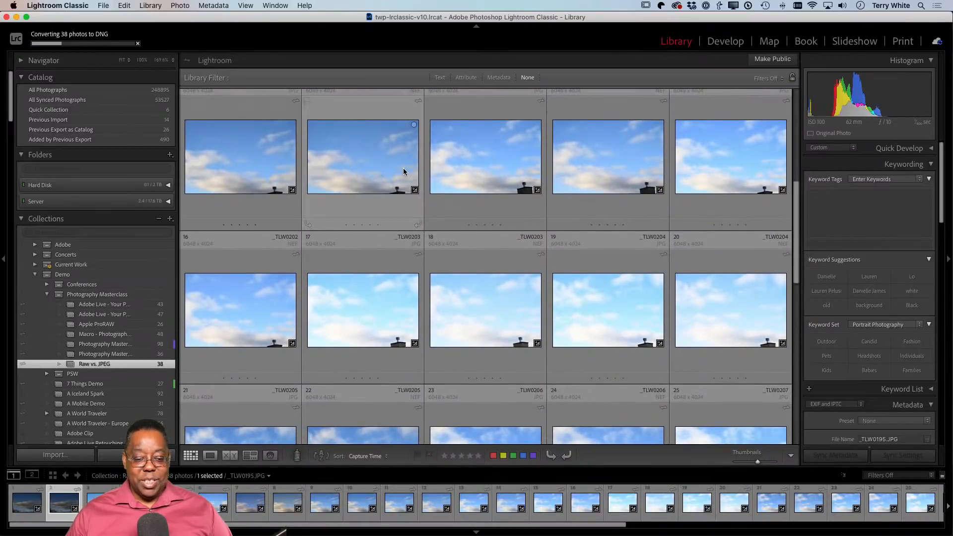
scroll(403, 169, up, 2)
scroll(404, 172, up, 4)
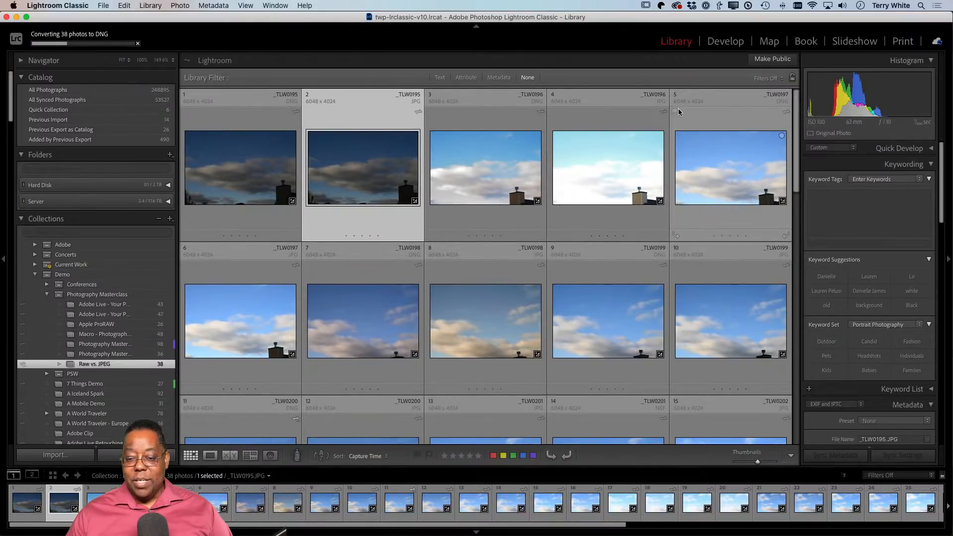
scroll(495, 288, down, 1)
scroll(494, 288, down, 2)
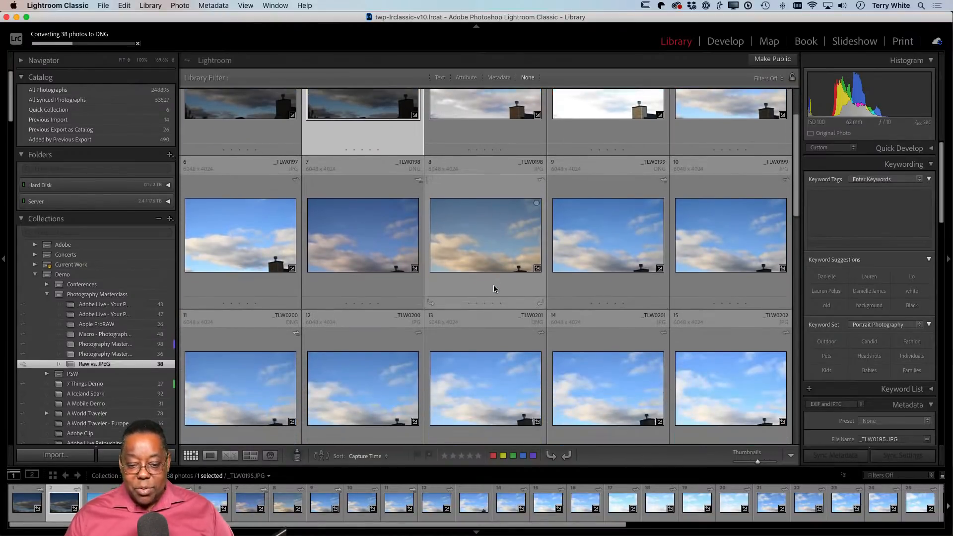
scroll(493, 287, down, 5)
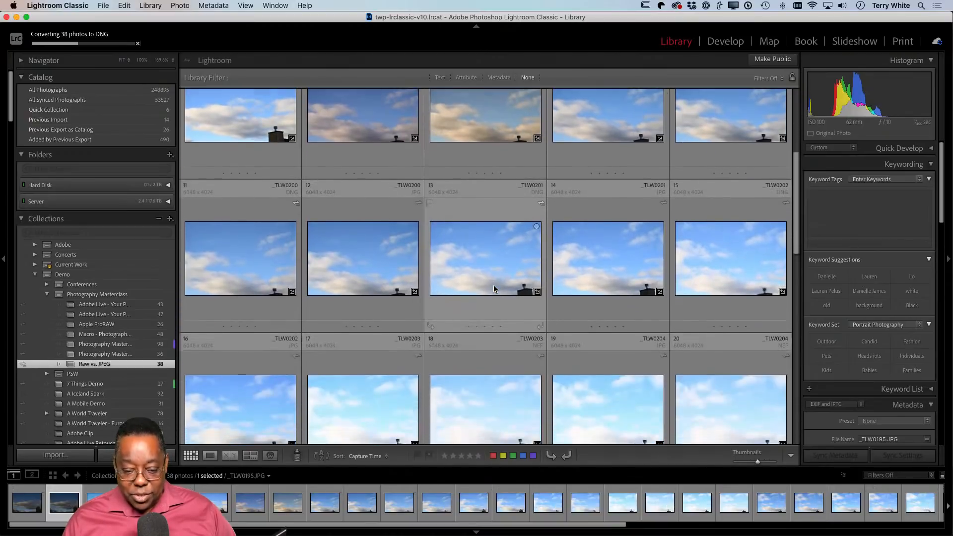
scroll(494, 287, down, 5)
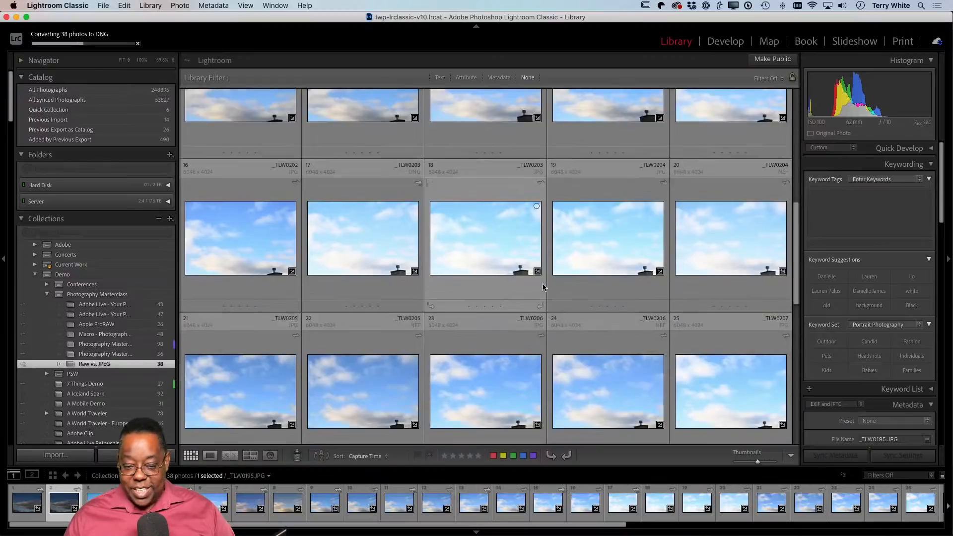
scroll(506, 294, down, 3)
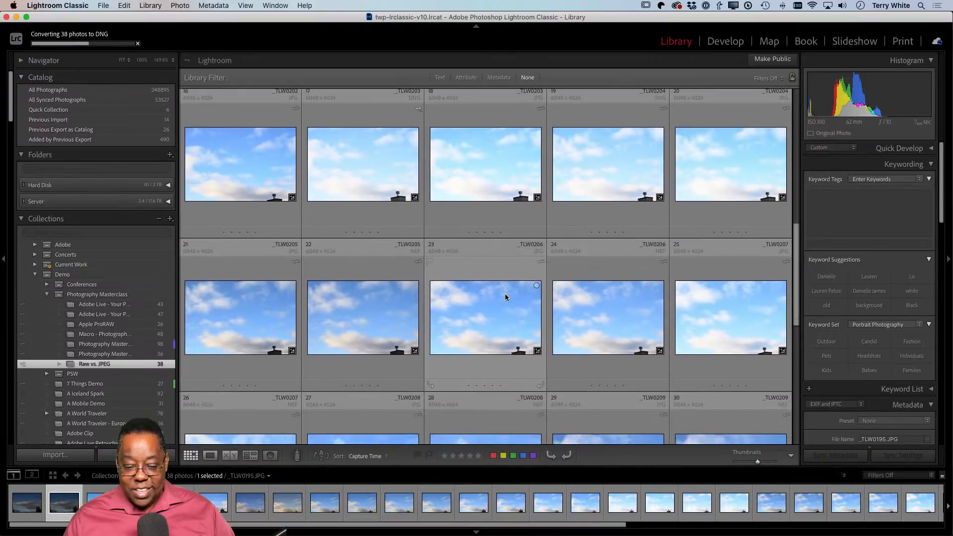
scroll(407, 276, down, 1)
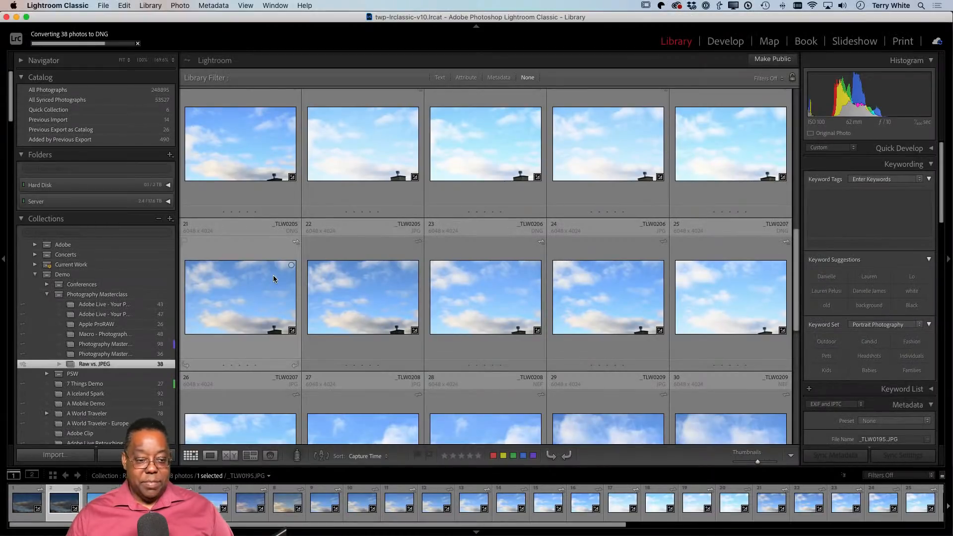
scroll(474, 213, up, 8)
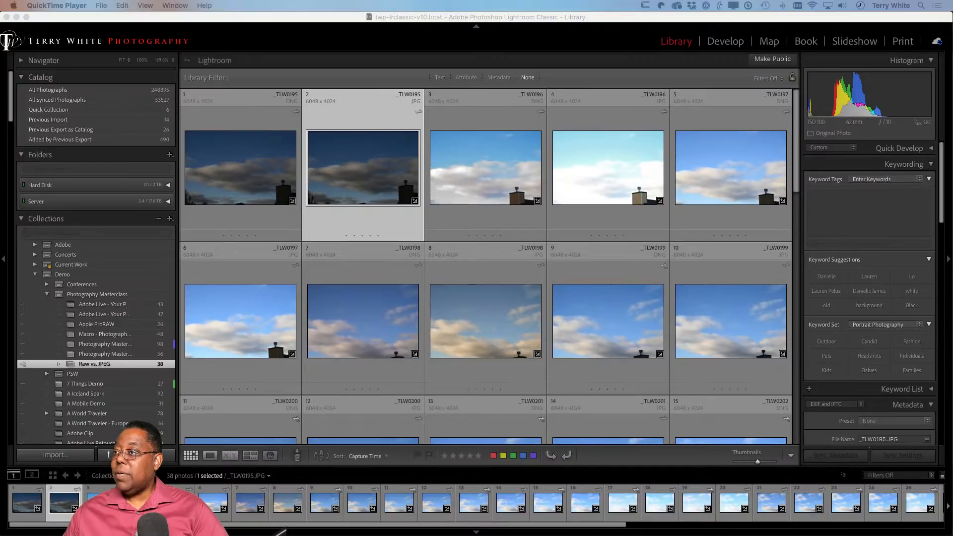
Bring the mirrored phone screen in QuickTime Player into view over the photo grid, and return to Lightroom Classic
drag(952, 44, 686, 9)
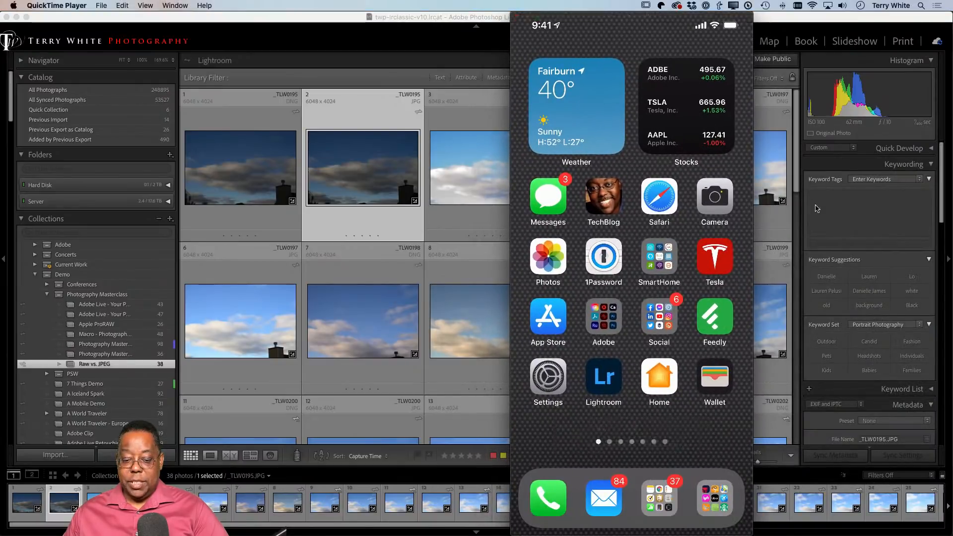
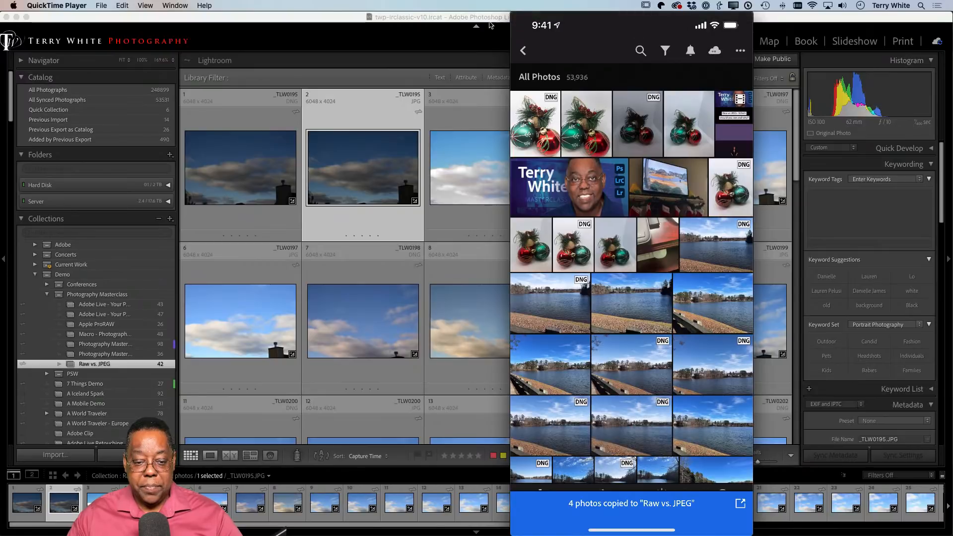
click(472, 29)
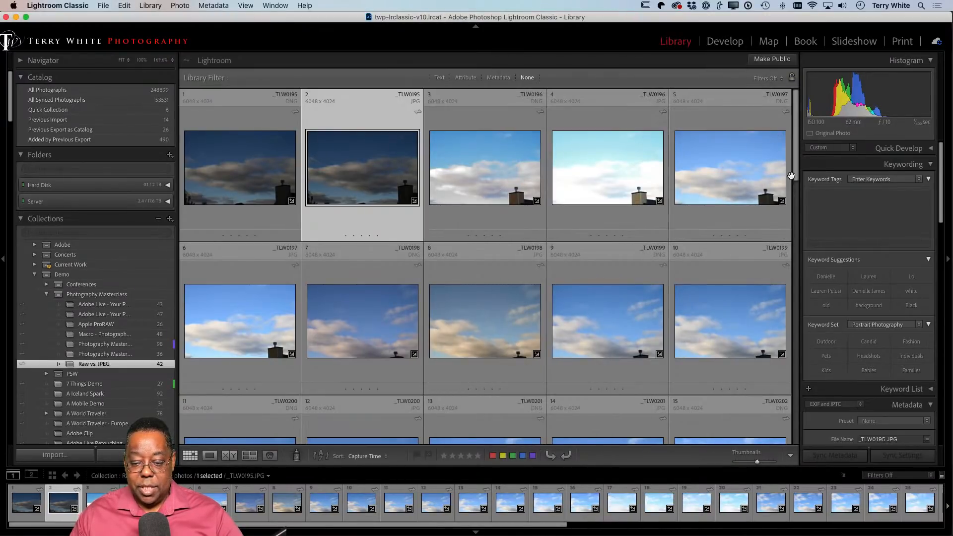
Examine the converted file types in the Raw vs. JPEG grid, switch to Lightroom to compare, return to Lightroom Classic and clear the selection
scroll(786, 270, down, 5)
scroll(786, 270, down, 8)
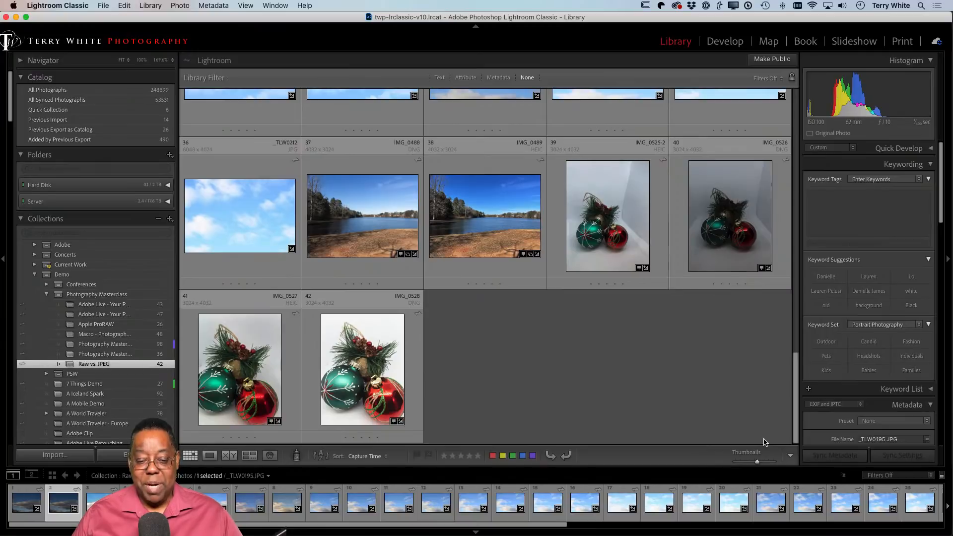
key(super+Tab)
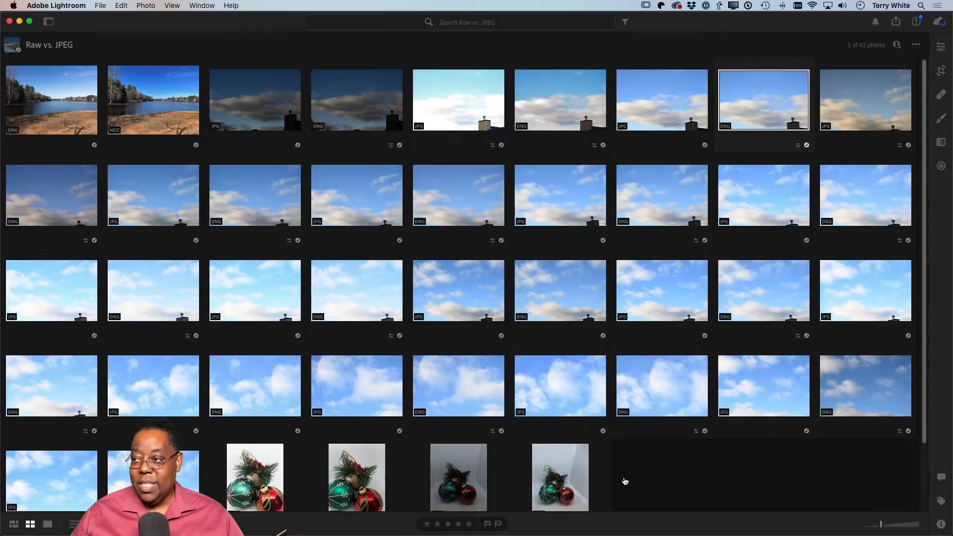
key(super+Tab)
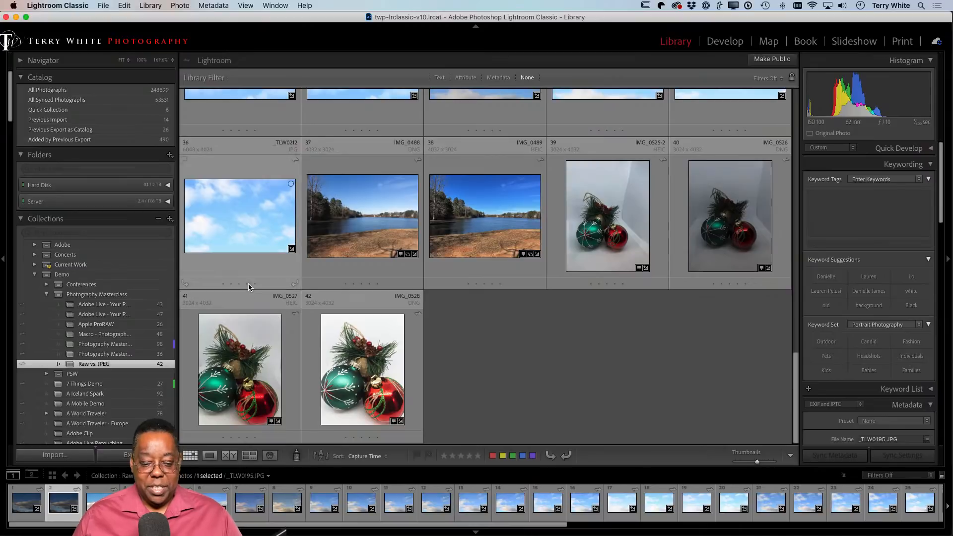
click(543, 337)
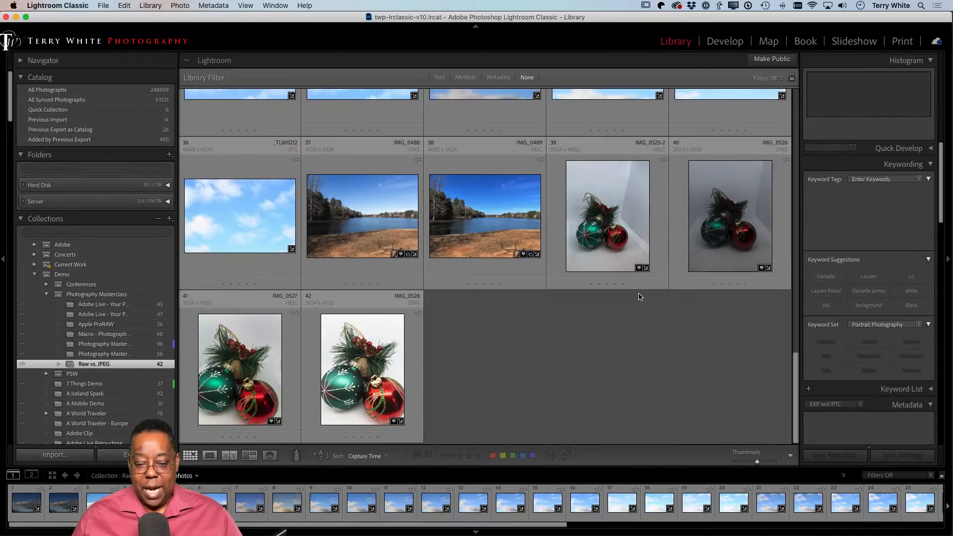
Open IMG_0525-2.HEIC in the Develop module, examine its white balance options, and move on to IMG_0526.DNG
double_click(626, 241)
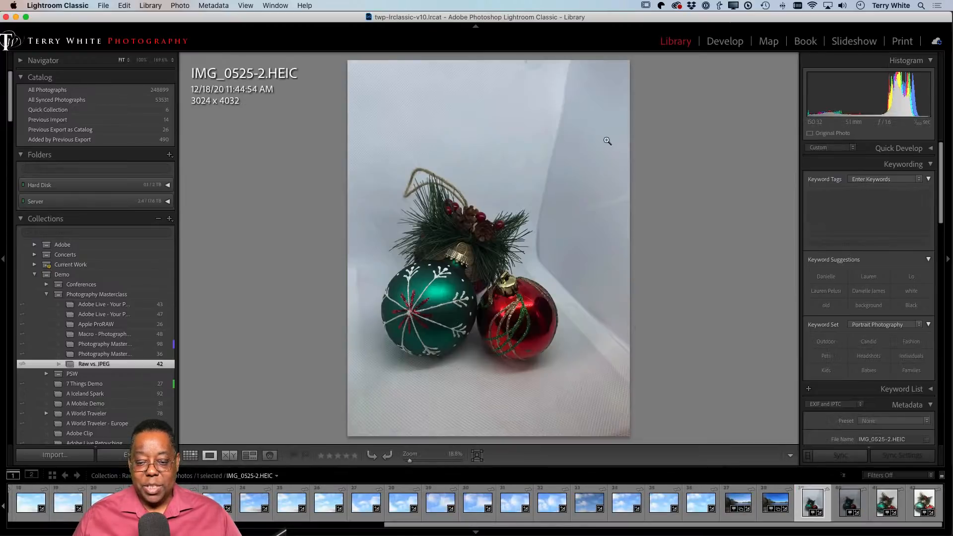
click(730, 42)
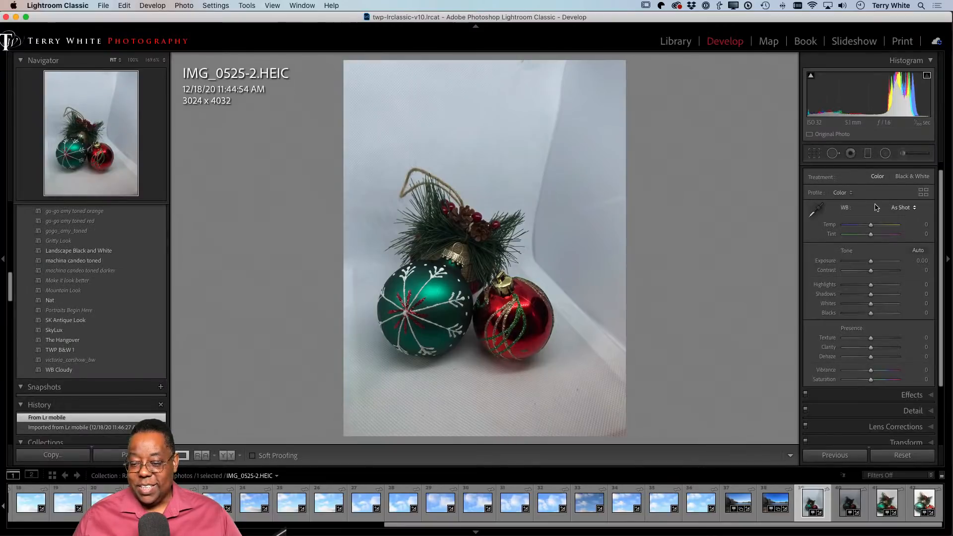
click(901, 208)
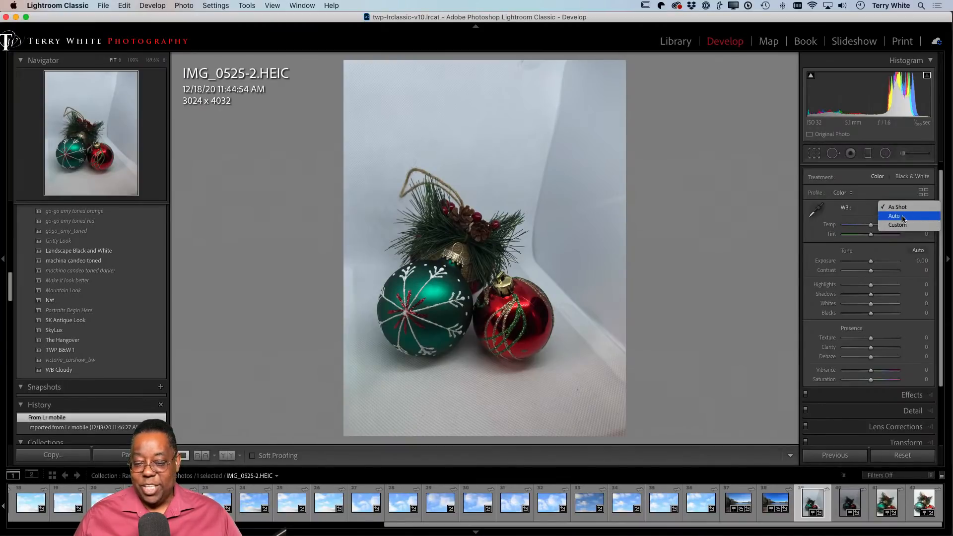
click(721, 194)
key(Right)
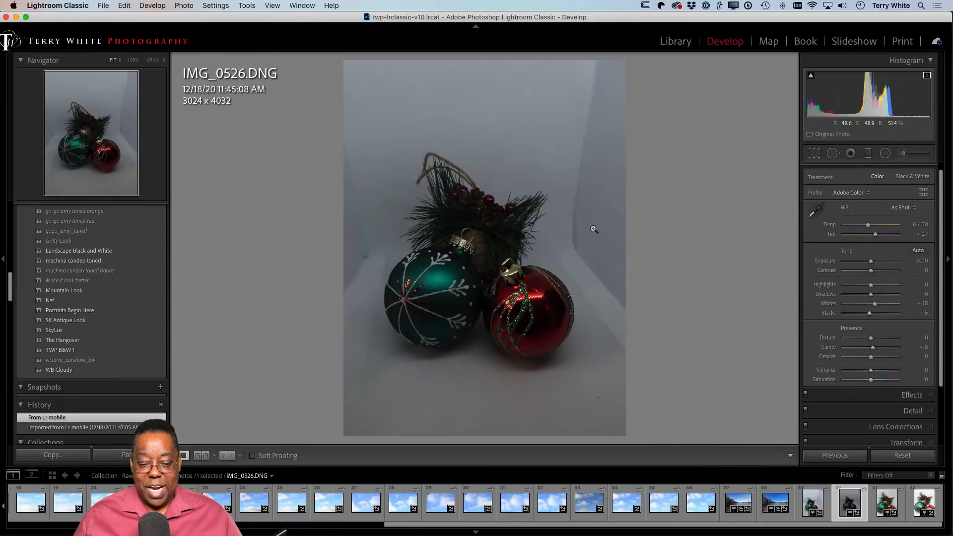
Try the Daylight, Cloudy, Shade, Flash and Auto white balance presets on IMG_0526.DNG
click(902, 208)
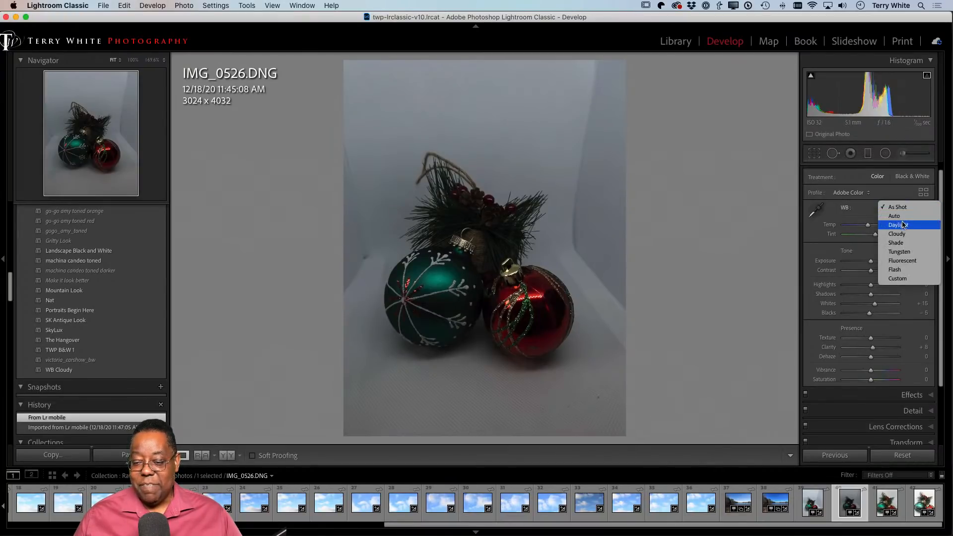
click(899, 225)
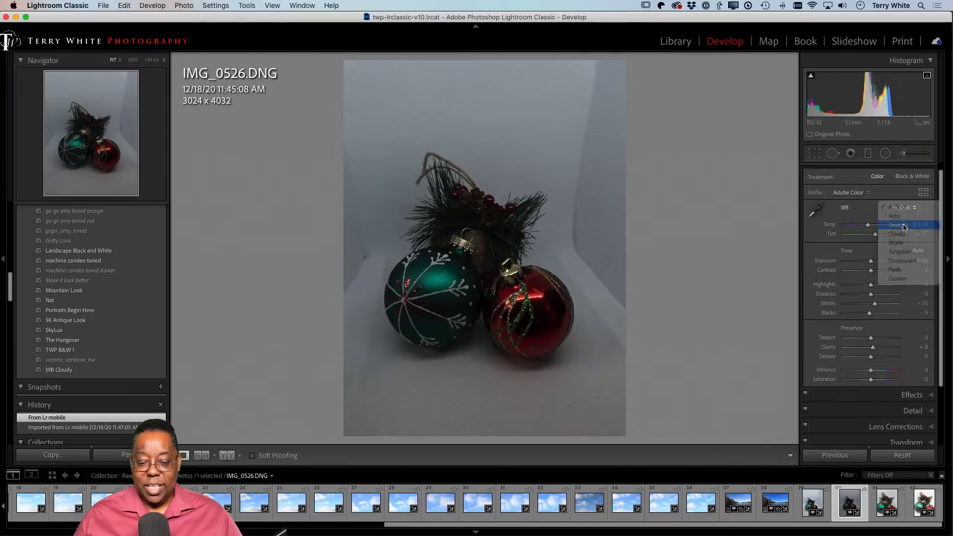
click(903, 209)
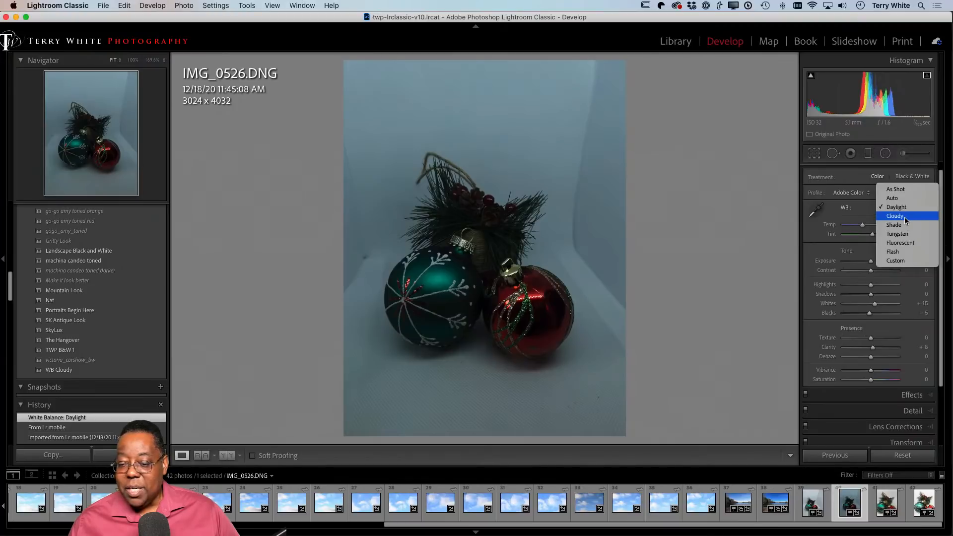
click(902, 216)
click(900, 208)
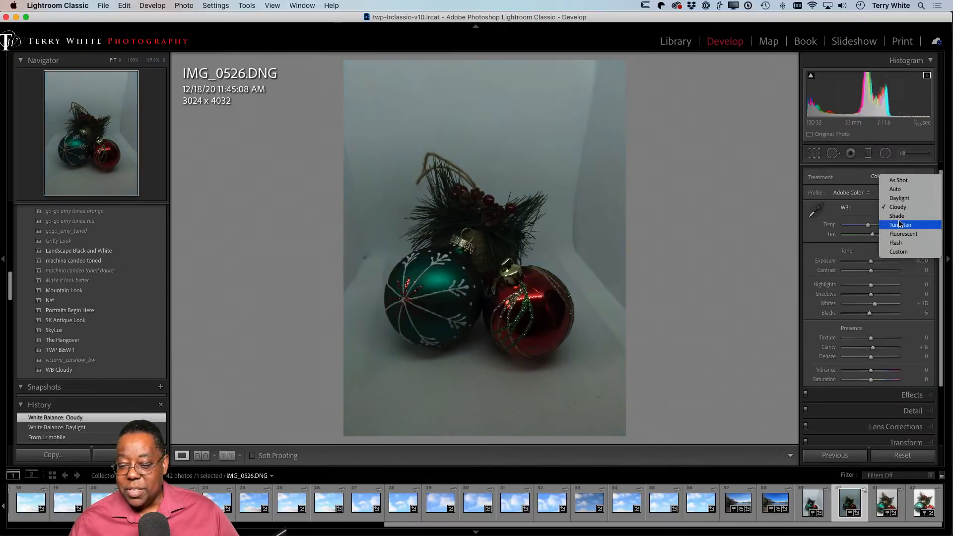
click(901, 219)
click(901, 207)
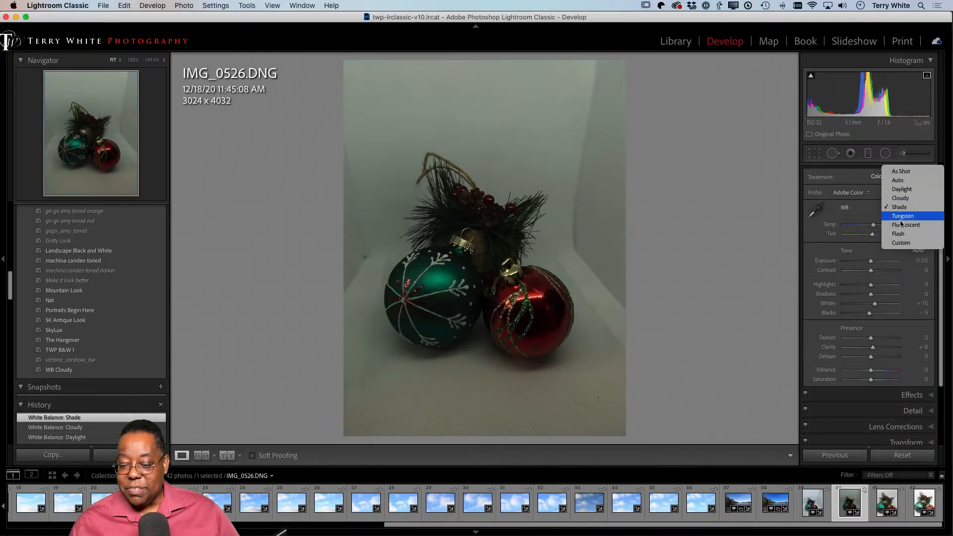
click(902, 233)
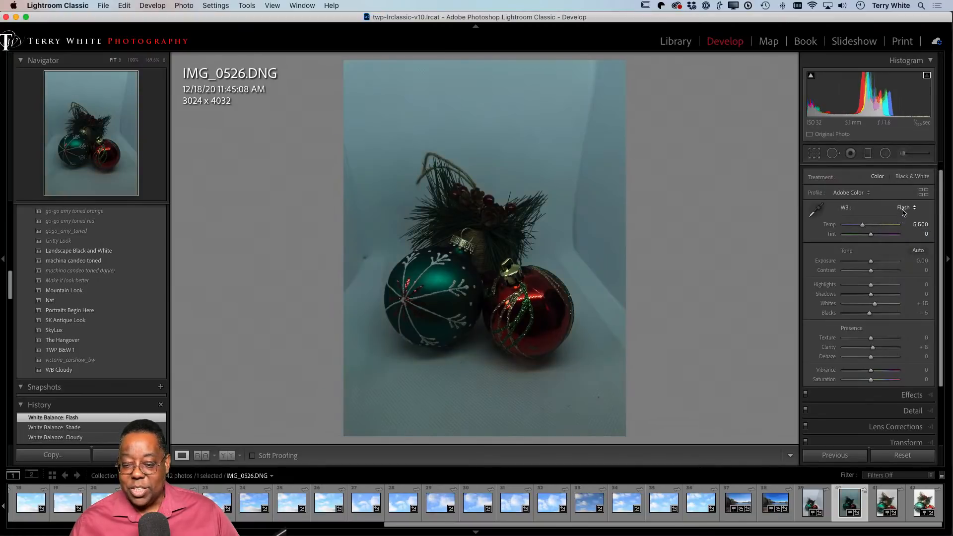
click(904, 208)
click(903, 153)
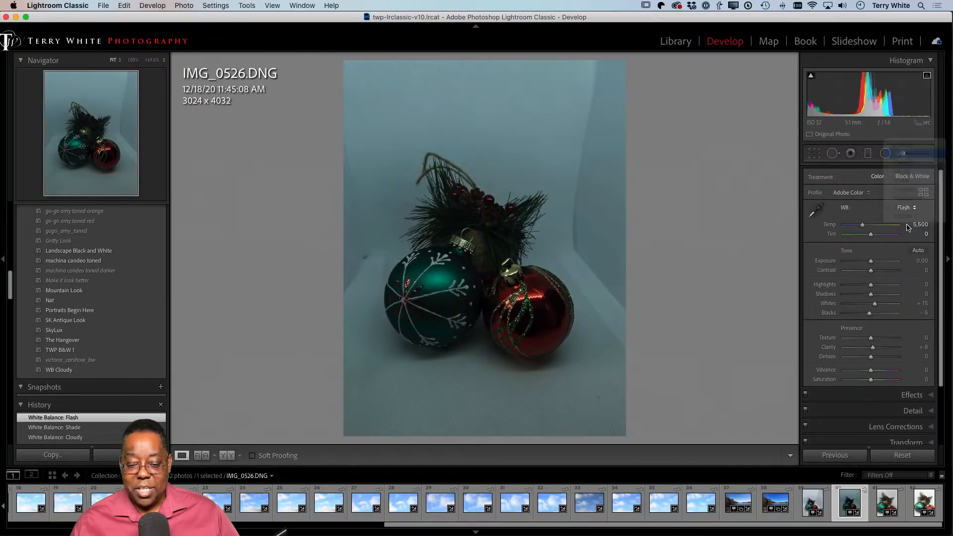
Set a custom white balance with the White Balance Selector, sampling the backdrop and then the surface below the red ornament
click(816, 211)
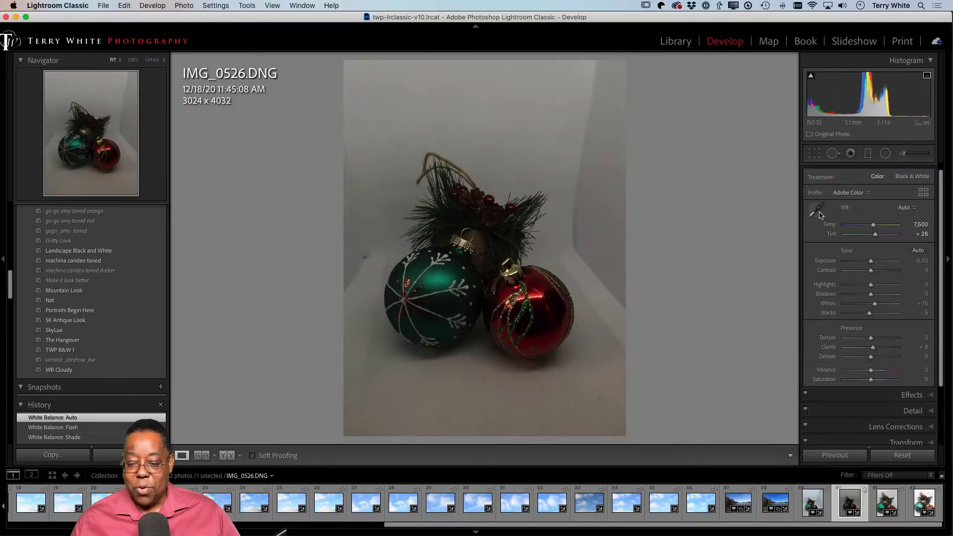
click(546, 167)
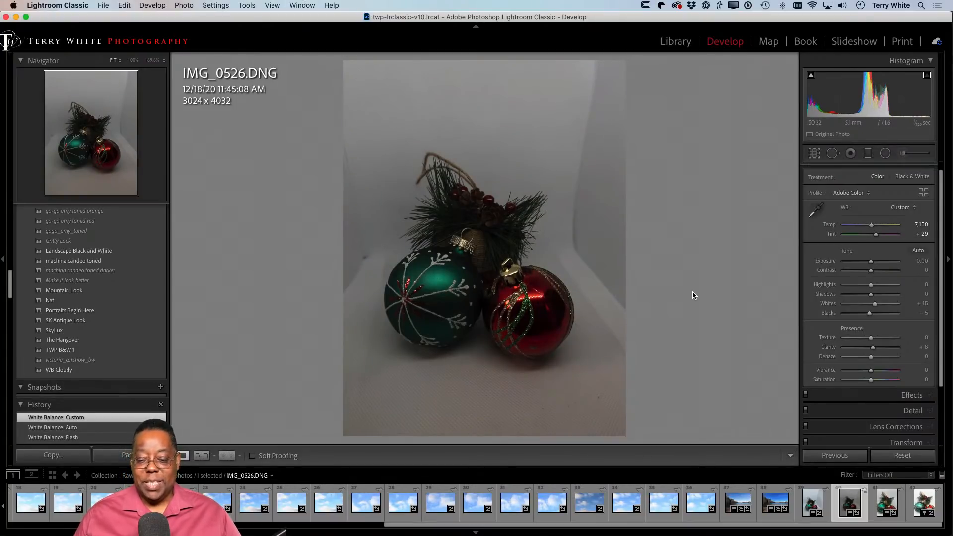
click(816, 211)
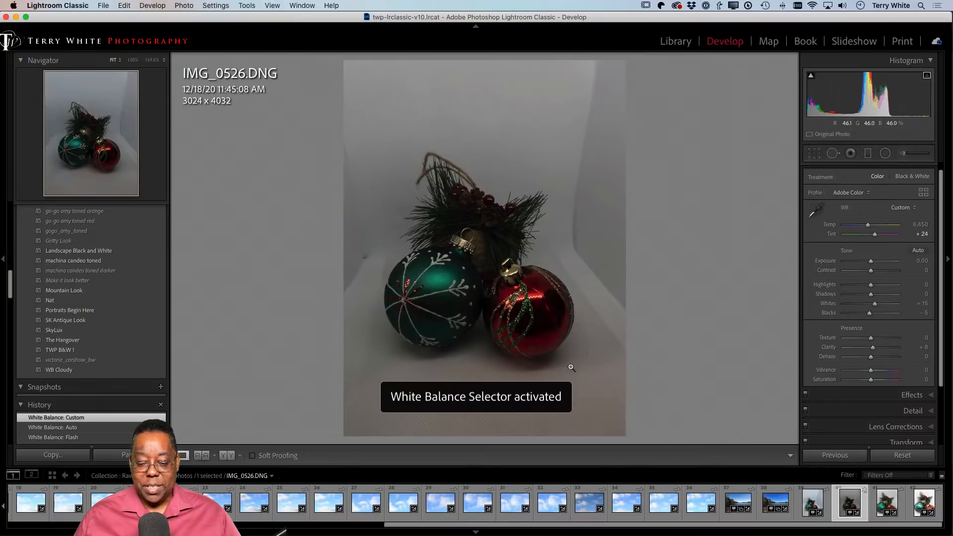
click(578, 367)
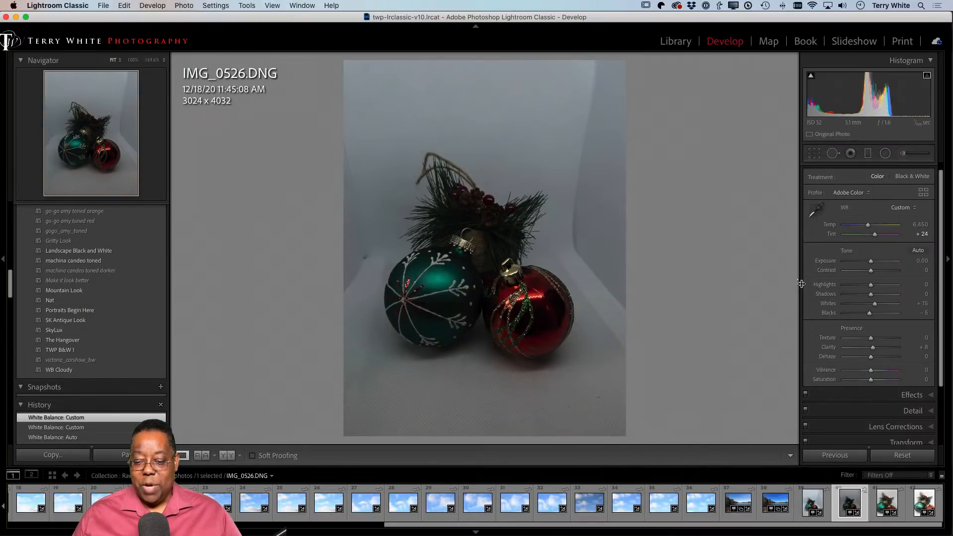
Enhance IMG_0526.DNG with the Adobe Vivid profile, auto tone, Texture +34, Clarity +41 and Vibrance +30
click(859, 195)
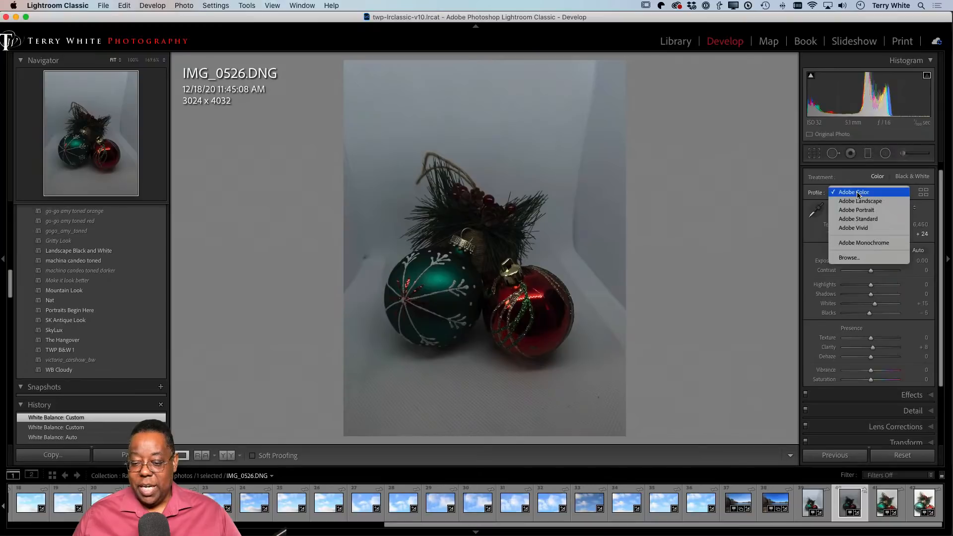
click(860, 230)
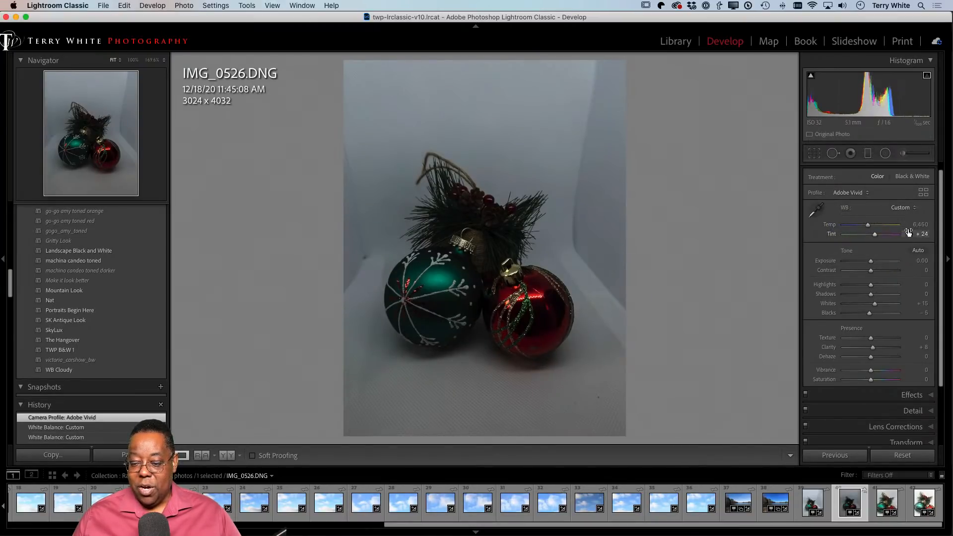
click(918, 250)
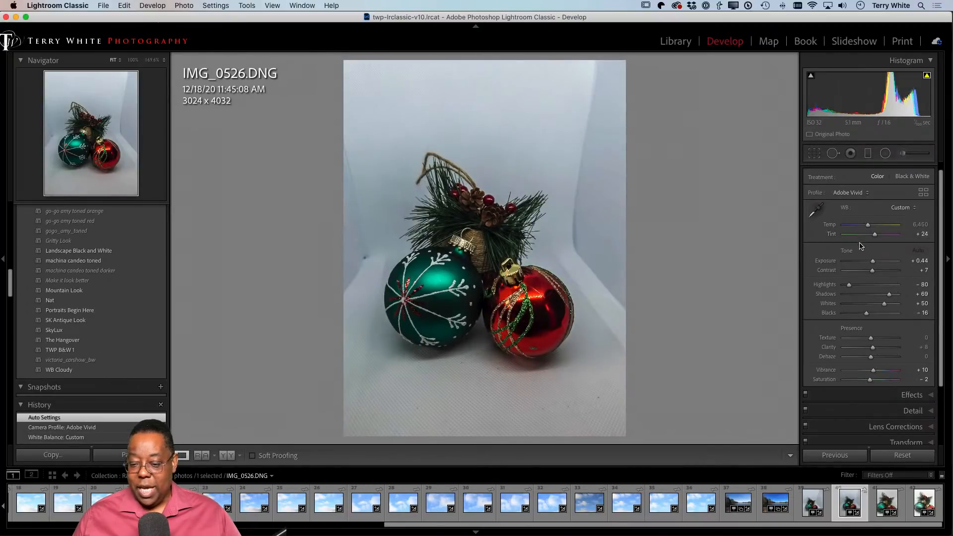
drag(871, 338, 884, 350)
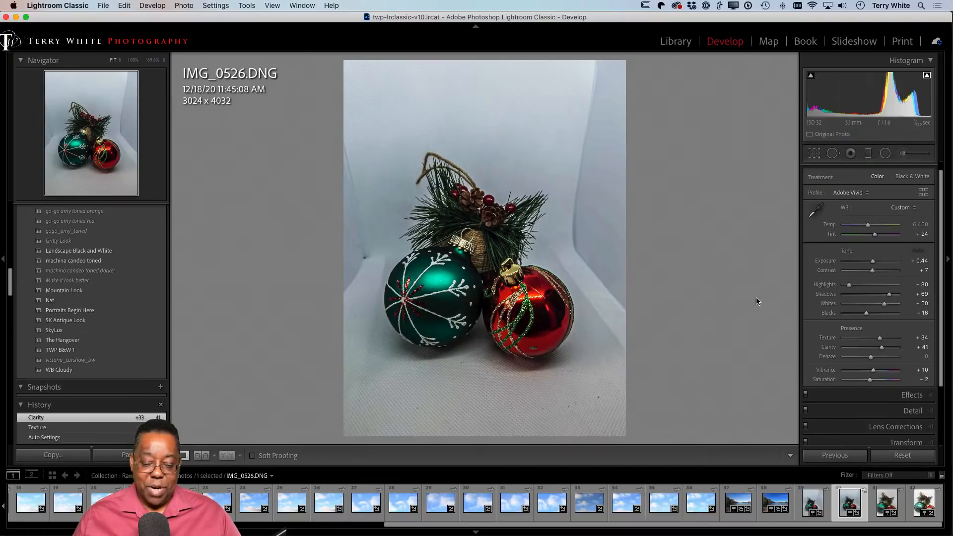
drag(873, 370, 880, 372)
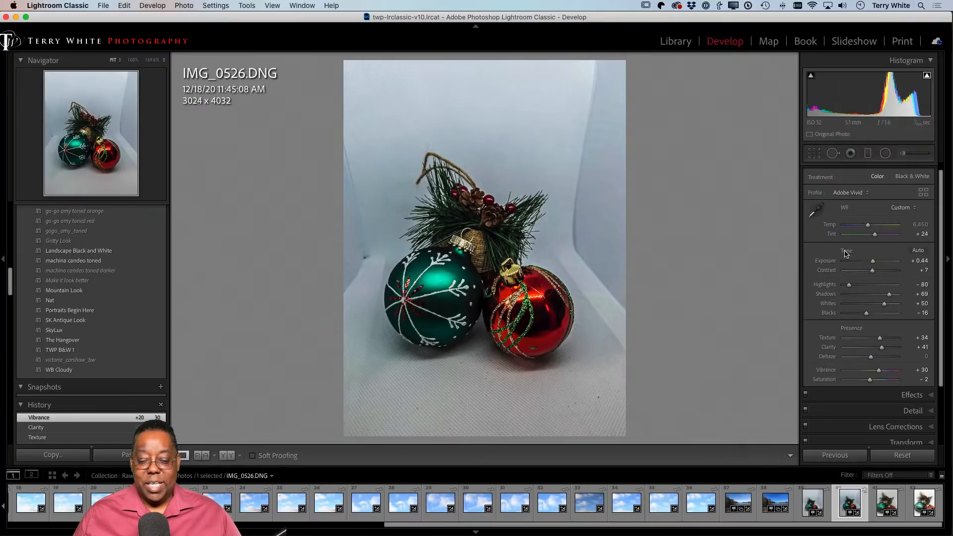
Enable lens profile corrections for IMG_0526.DNG, toggling them off and on to compare, and leave them enabled
scroll(894, 367, down, 3)
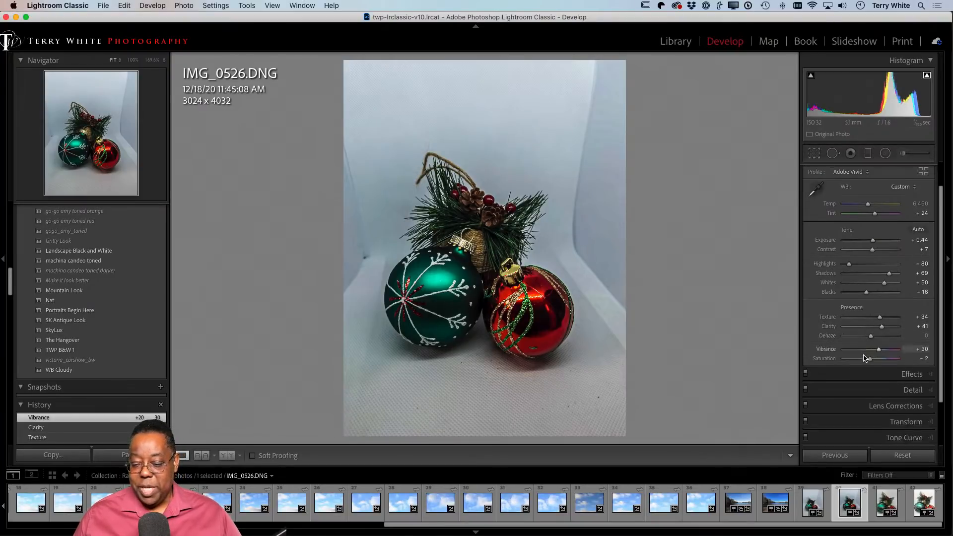
click(905, 370)
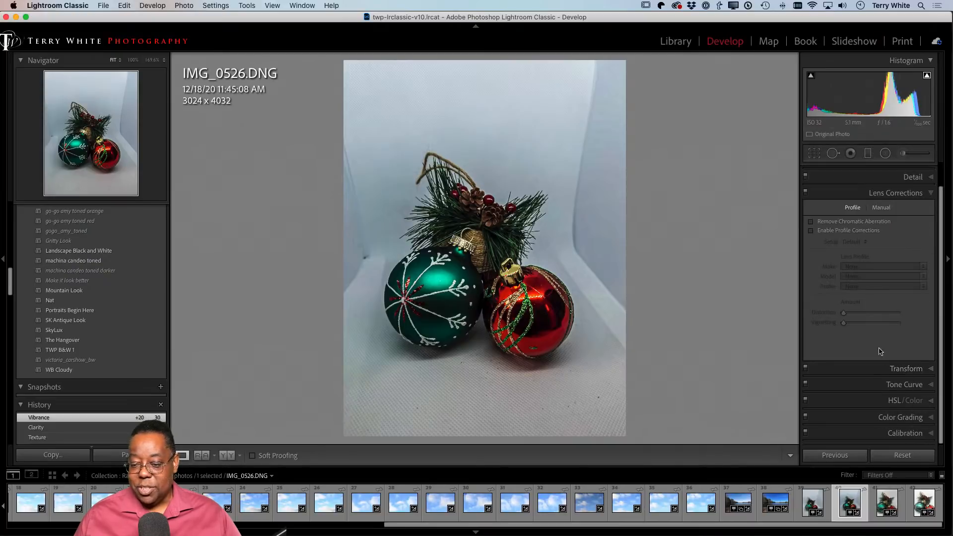
click(830, 231)
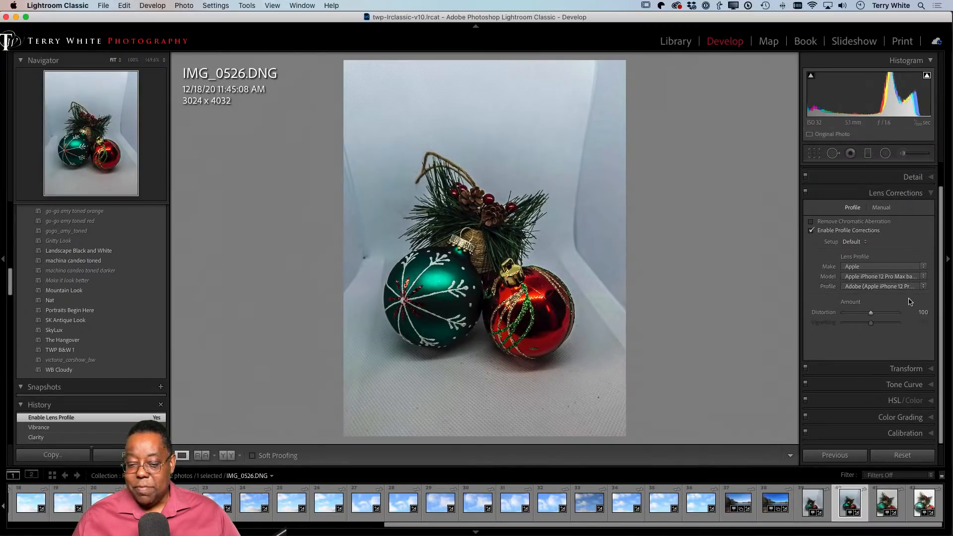
click(842, 233)
click(842, 233)
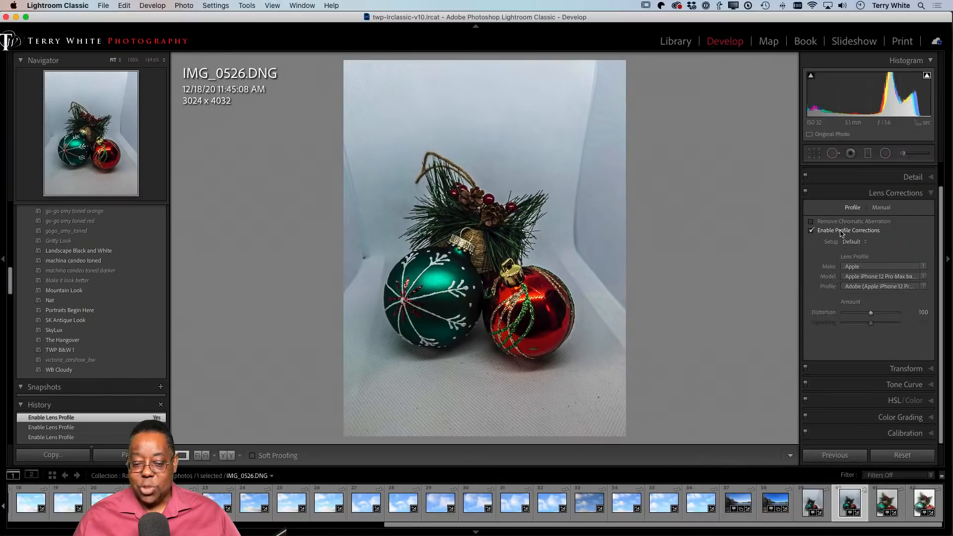
click(842, 233)
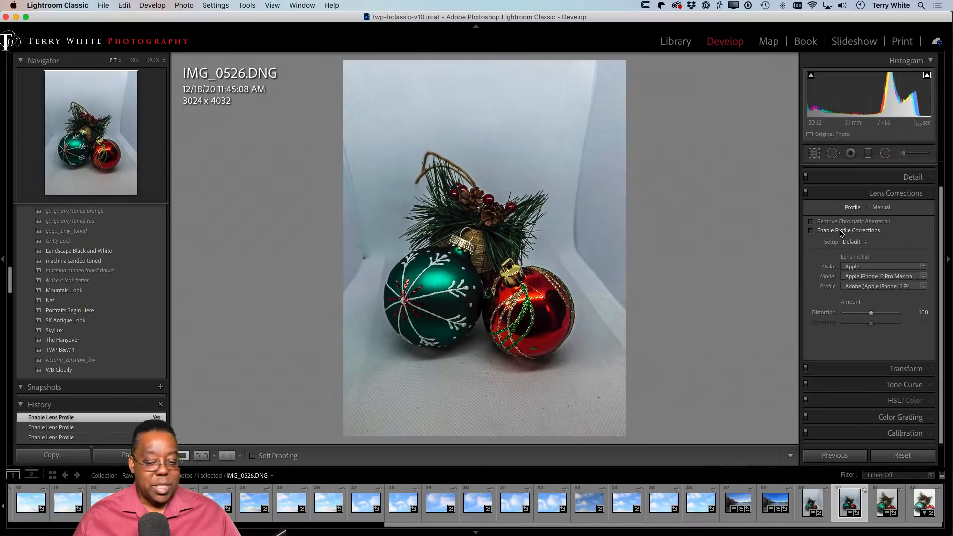
click(842, 234)
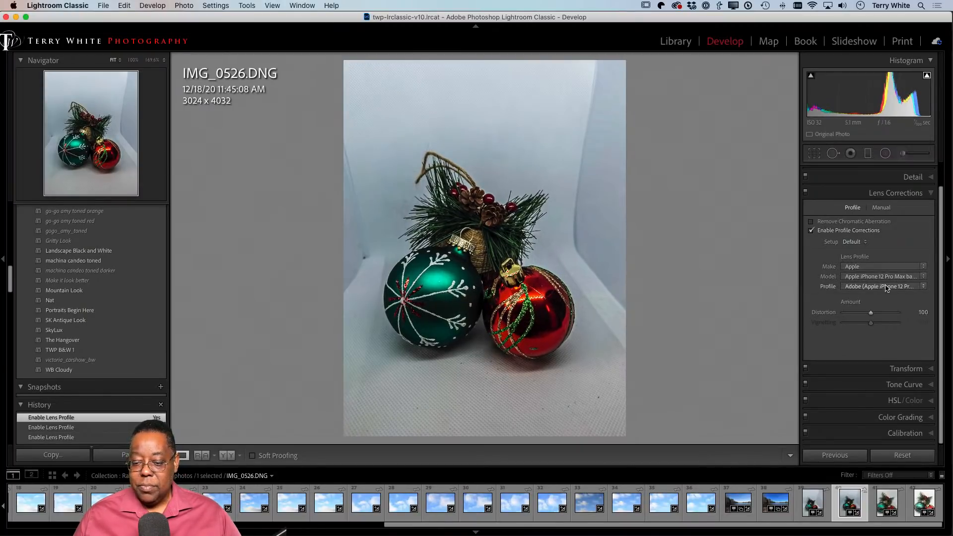
key(alt+super+8)
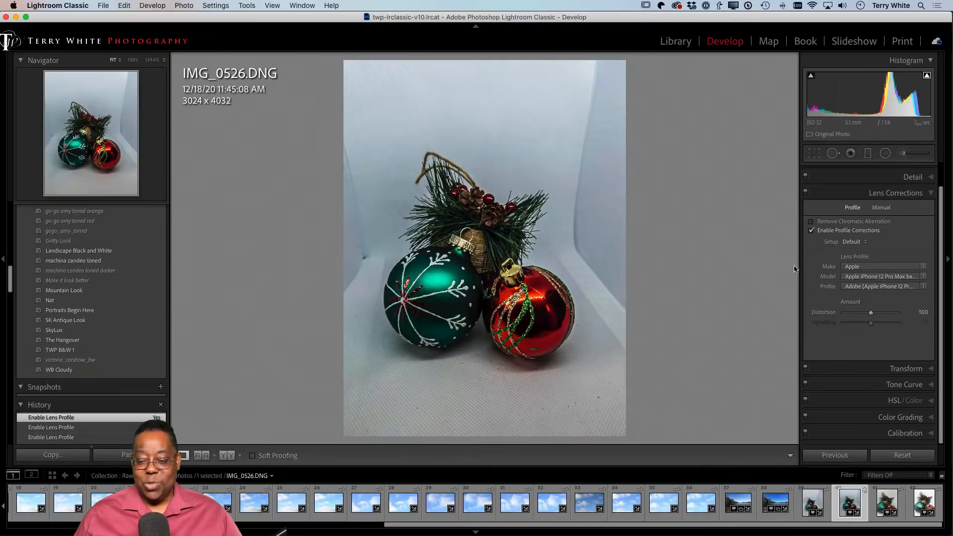
Examine the default sharpening and noise reduction settings of IMG_0526.DNG and compare them with those of IMG_0525-2.HEIC
scroll(898, 218, up, 2)
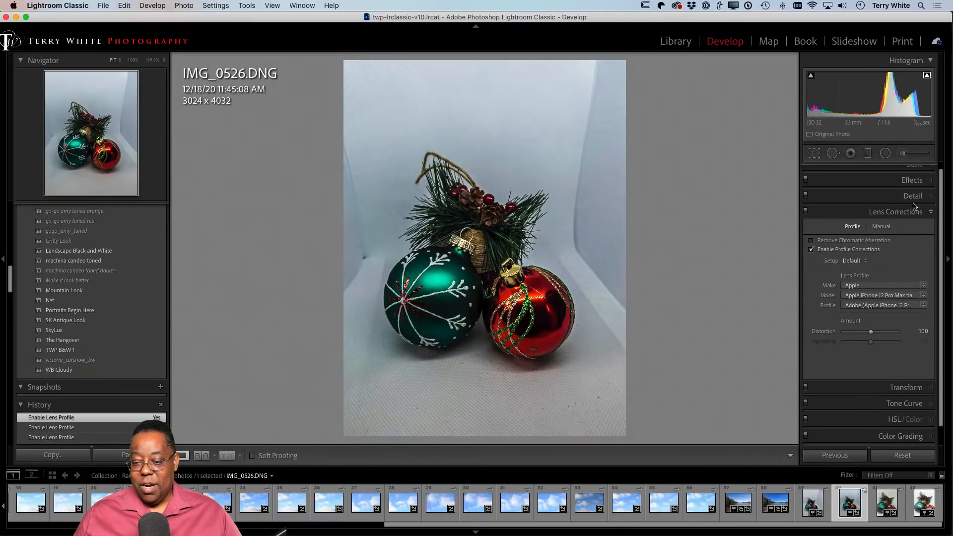
click(918, 200)
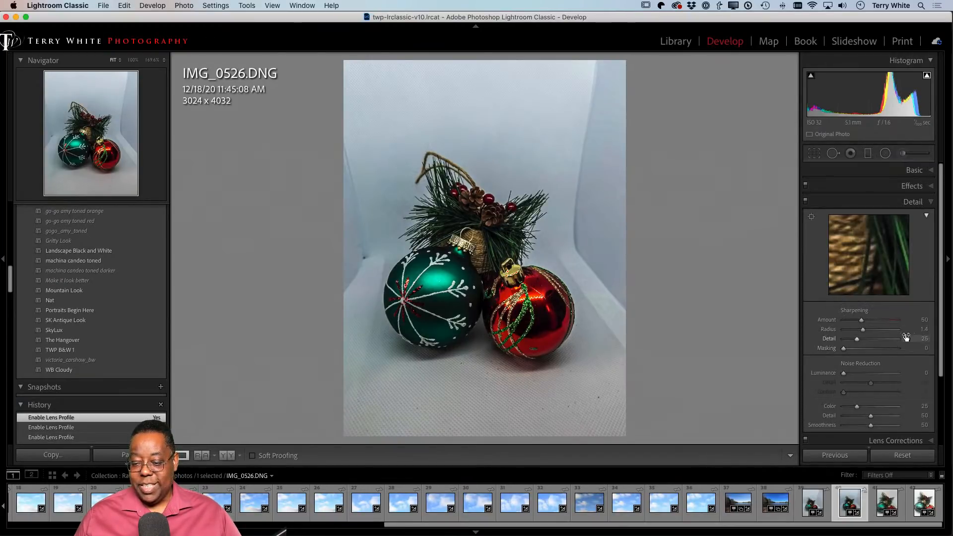
key(alt)
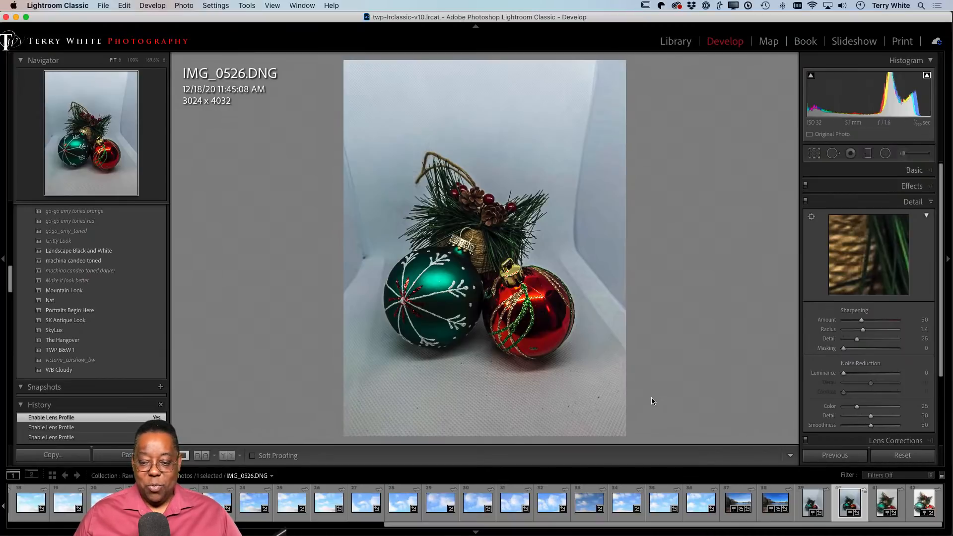
click(815, 504)
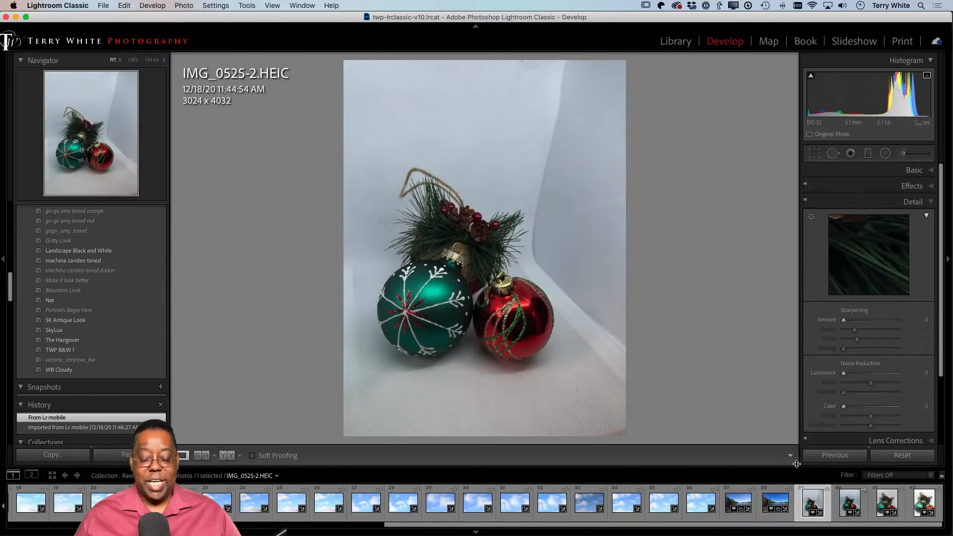
Examine the file size and file type of IMG_0525-2.HEIC in its Library metadata
click(915, 171)
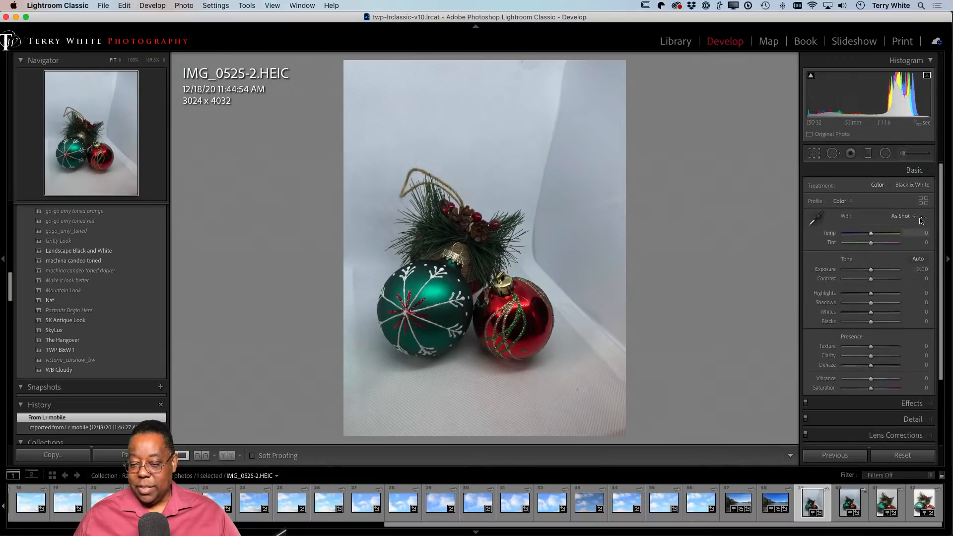
click(676, 41)
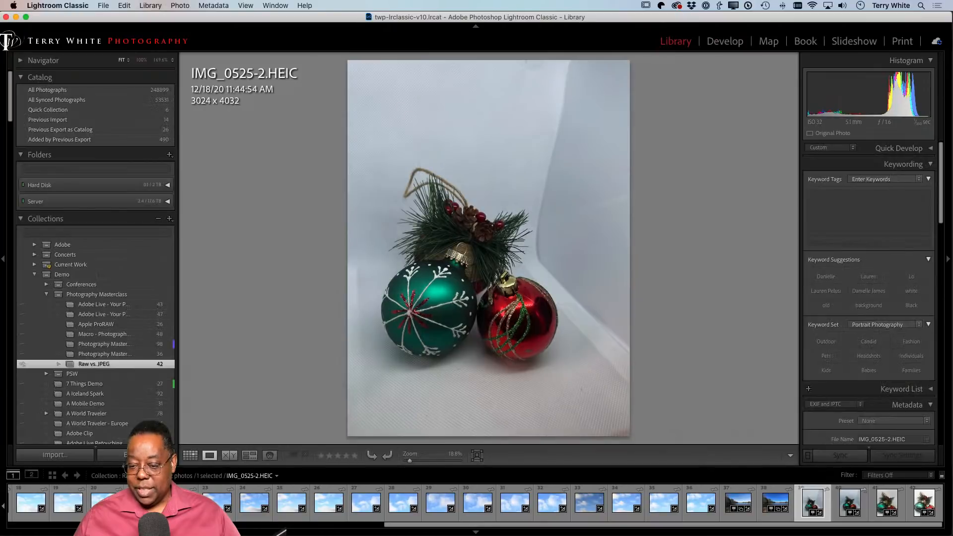
scroll(922, 326, down, 1)
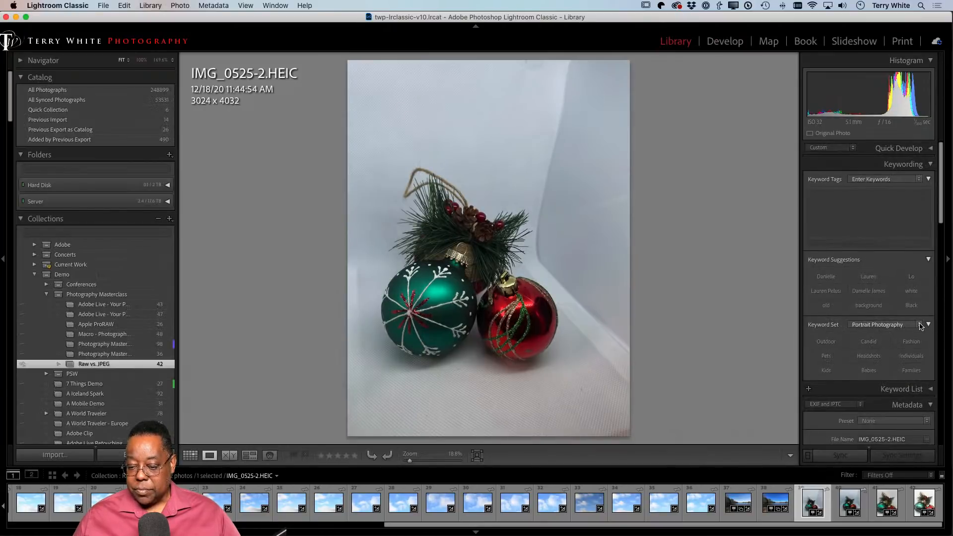
scroll(921, 326, down, 10)
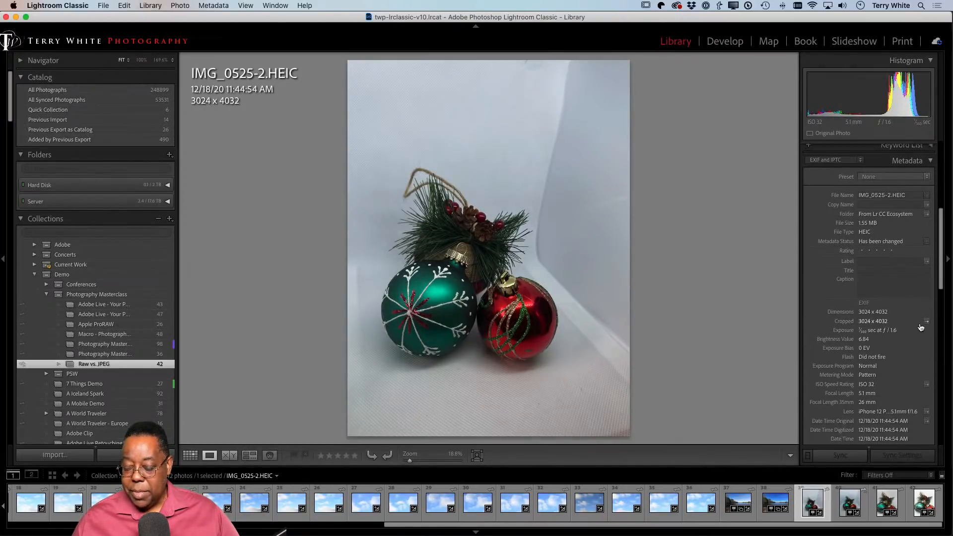
scroll(922, 326, down, 3)
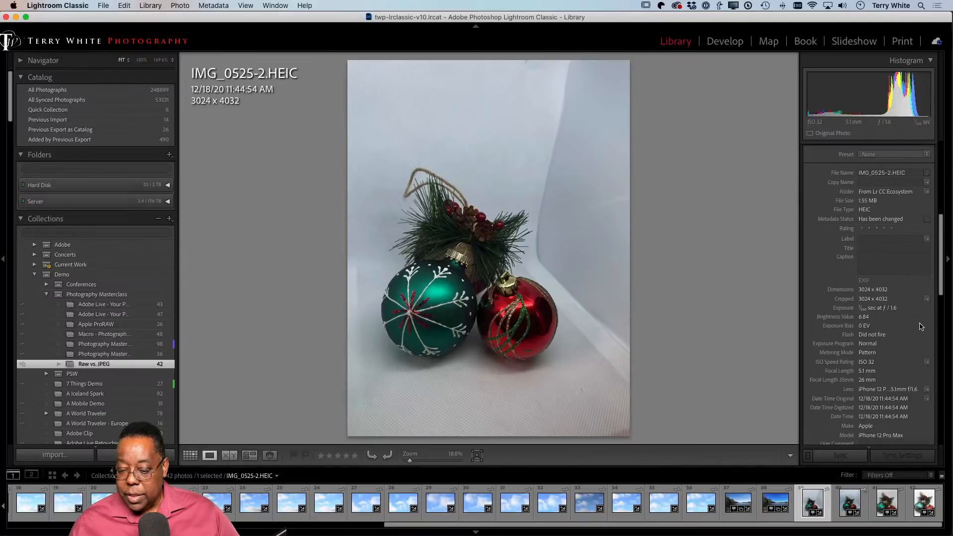
scroll(921, 326, down, 1)
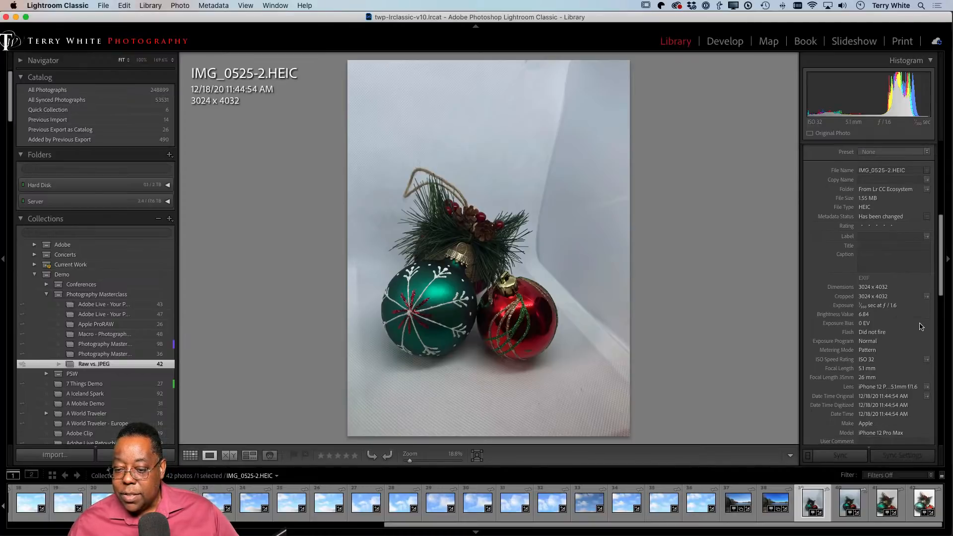
scroll(922, 326, up, 4)
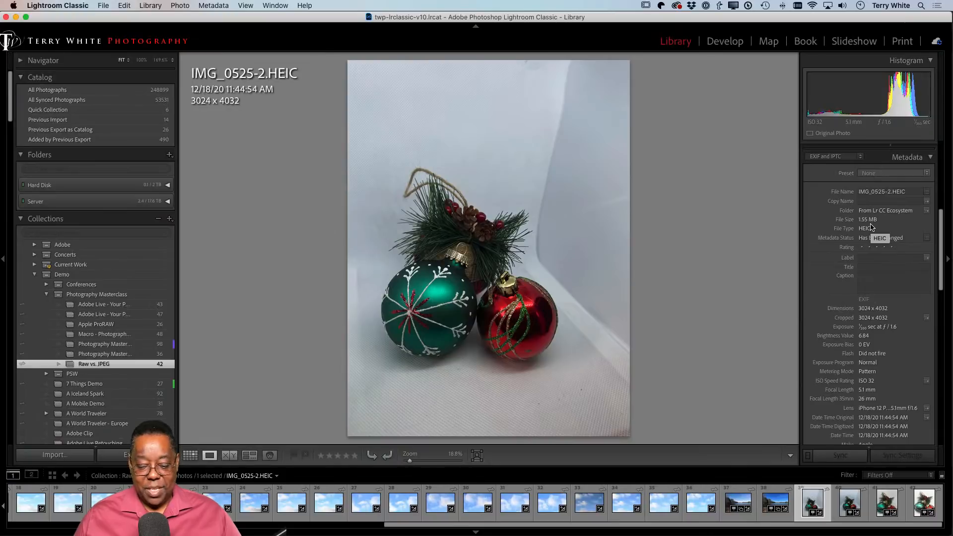
Compare the file size and file type metadata of IMG_0526.DNG with those of IMG_0525-2.HEIC
key(Right)
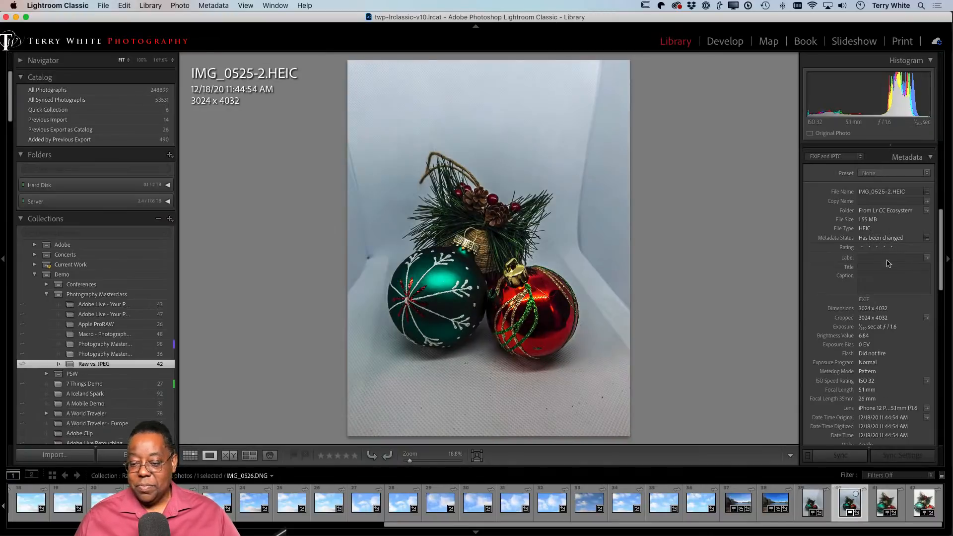
key(super+alt+3)
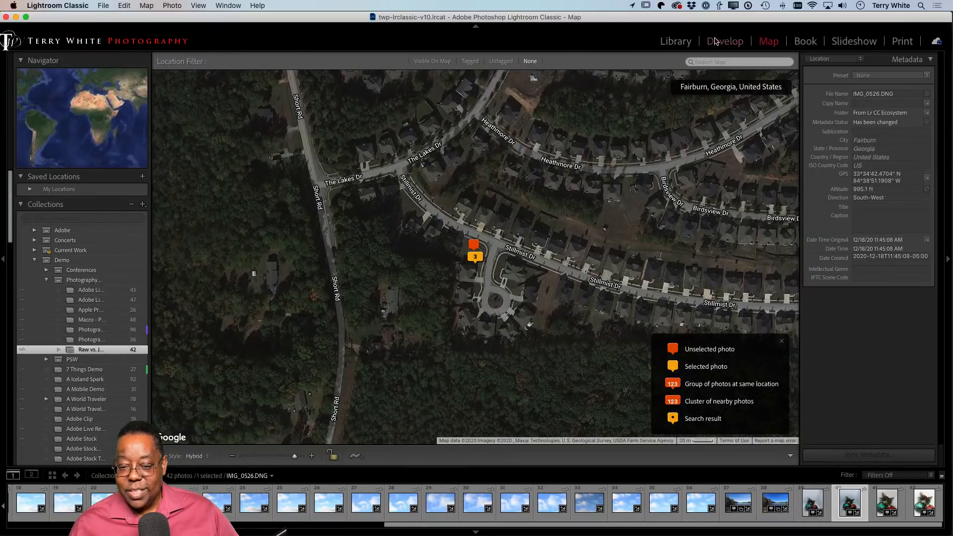
key(super+alt+1)
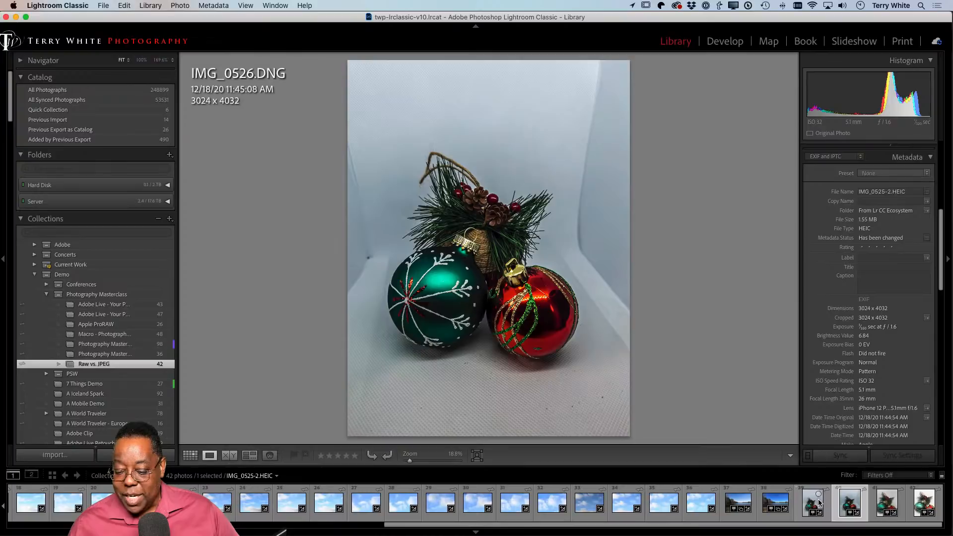
click(816, 504)
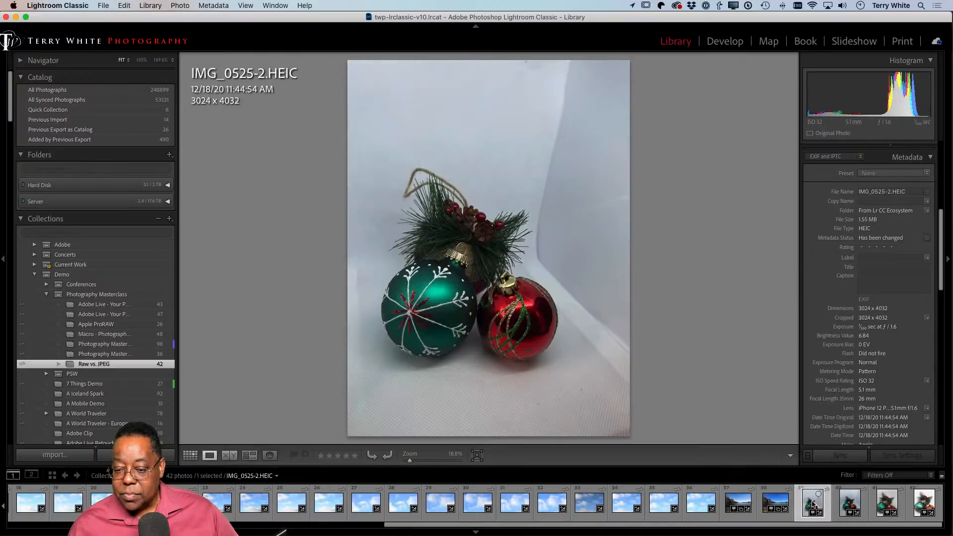
click(847, 502)
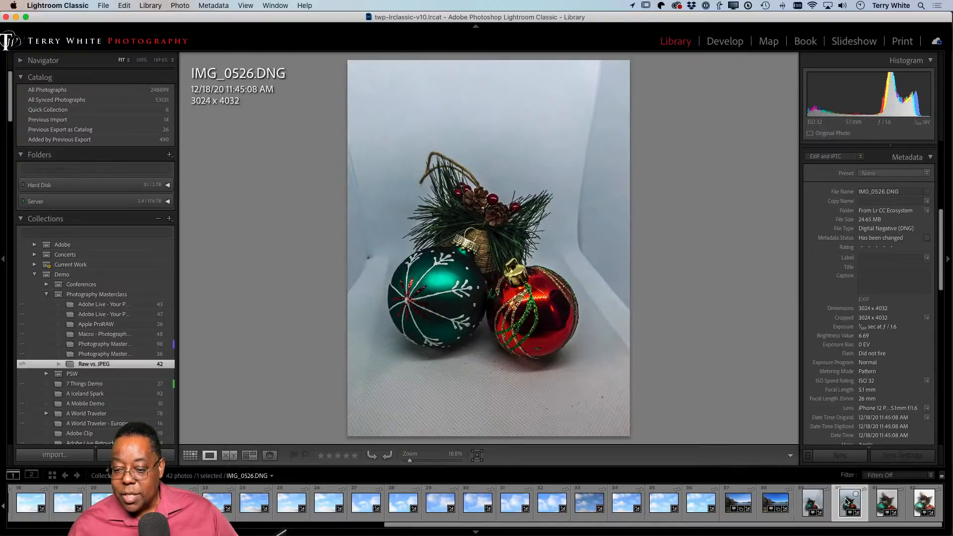
scroll(872, 227, up, 1)
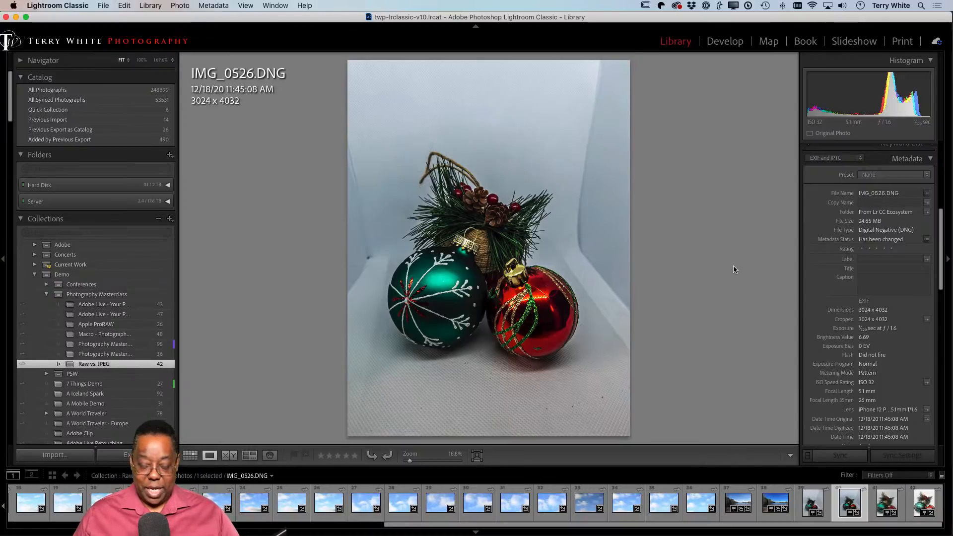
Crop IMG_0526.DNG and IMG_0525-2.HEIC together around the ornaments to 2349 x 2766, with the aspect ratio unlocked
key(d)
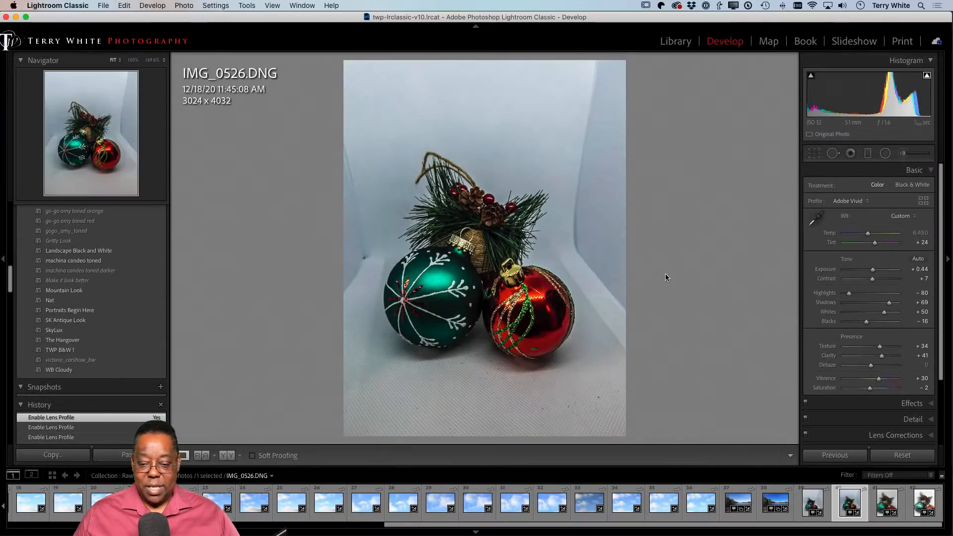
key(c)
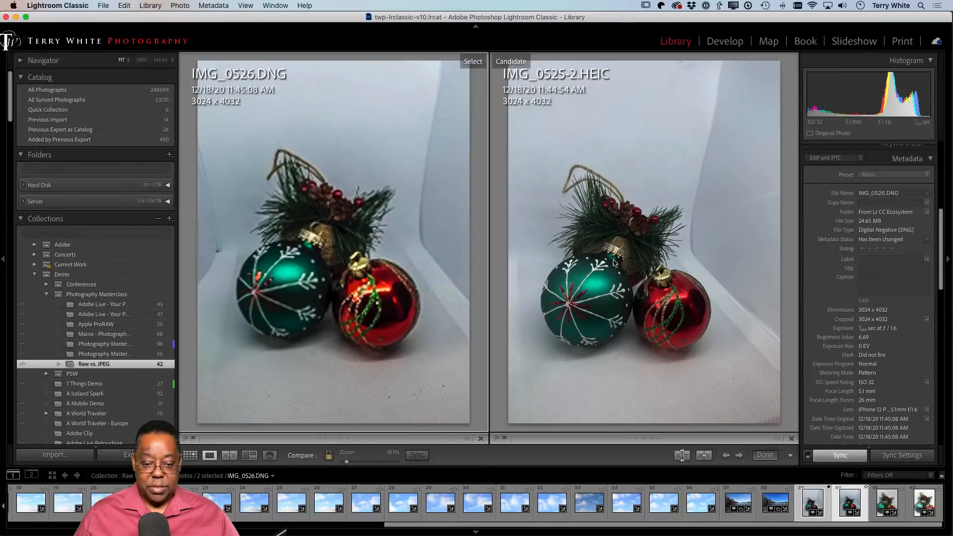
key(r)
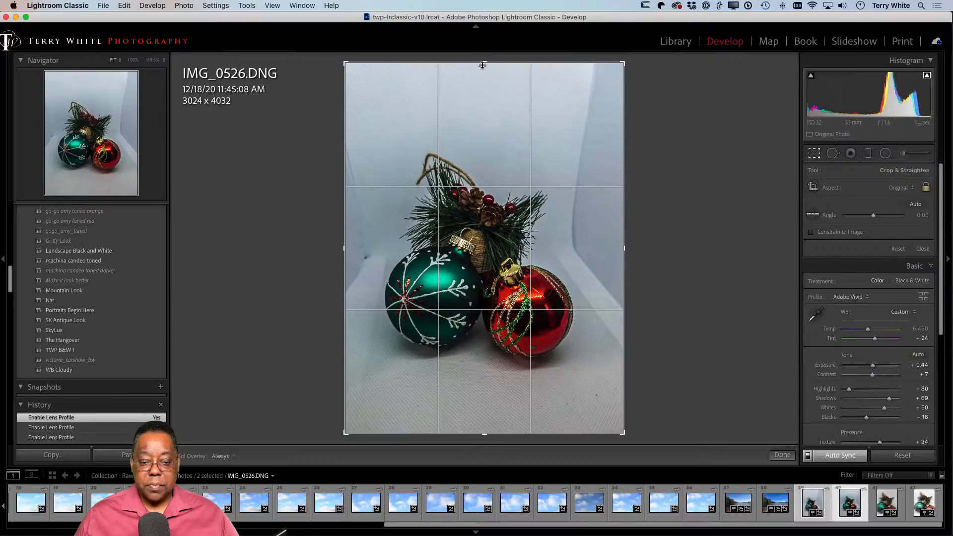
drag(480, 63, 480, 90)
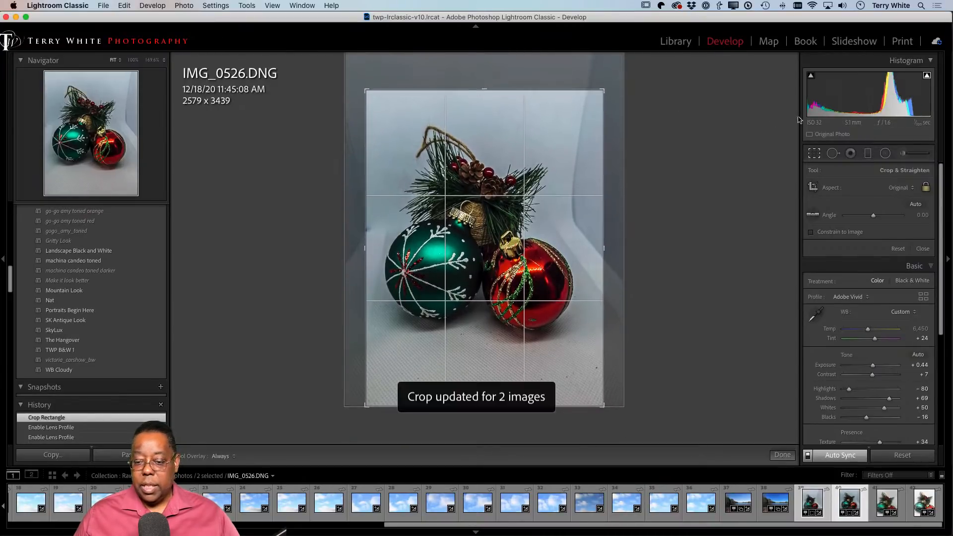
click(926, 187)
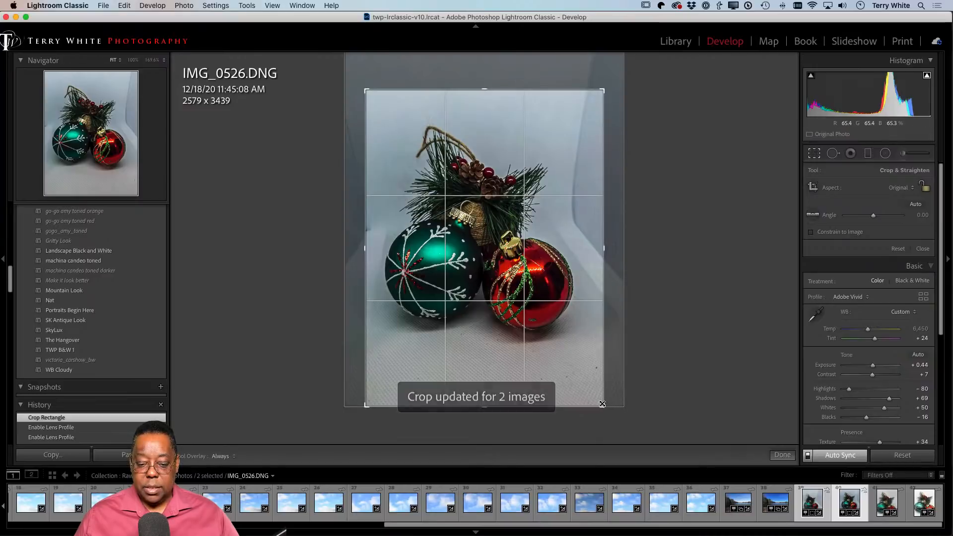
drag(604, 406, 590, 380)
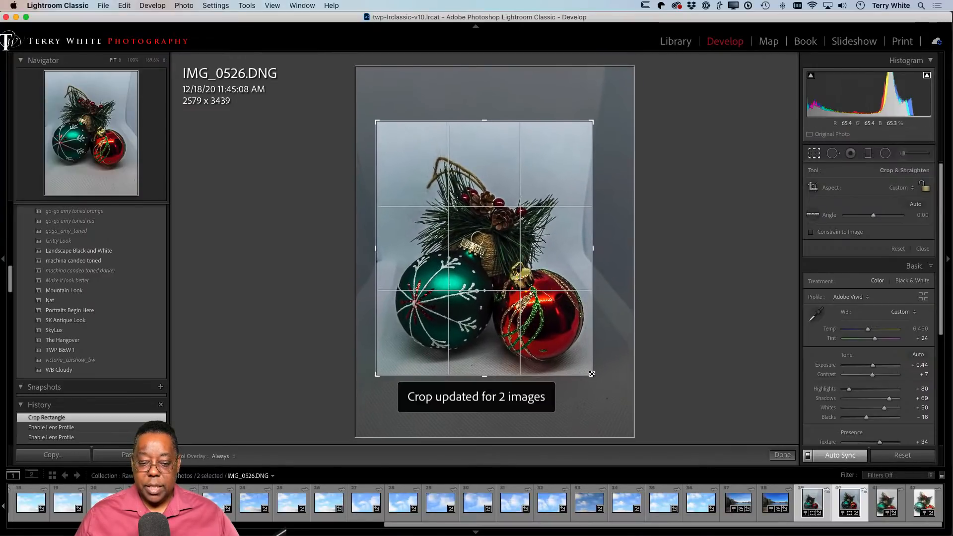
key(g)
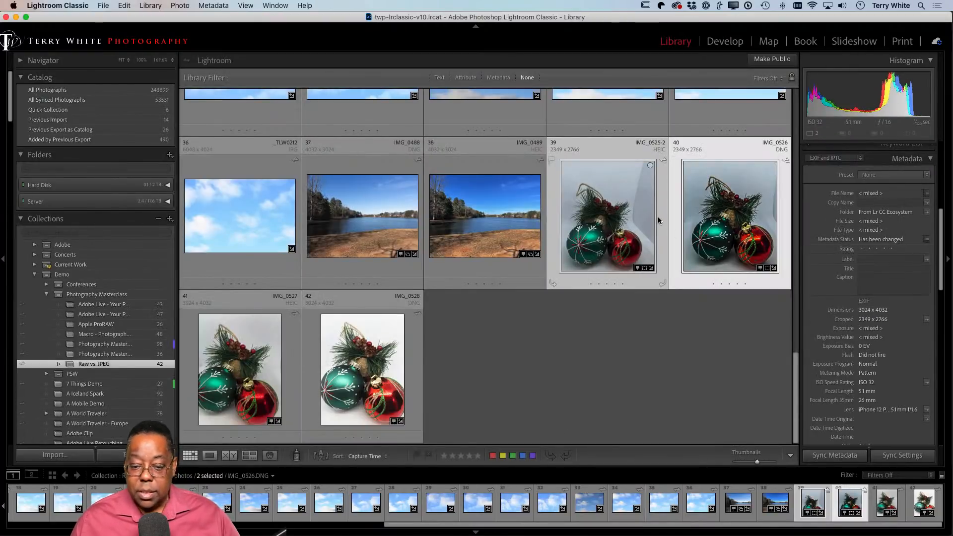
Select only IMG_0526.DNG and set its exposure to +1.00
double_click(705, 217)
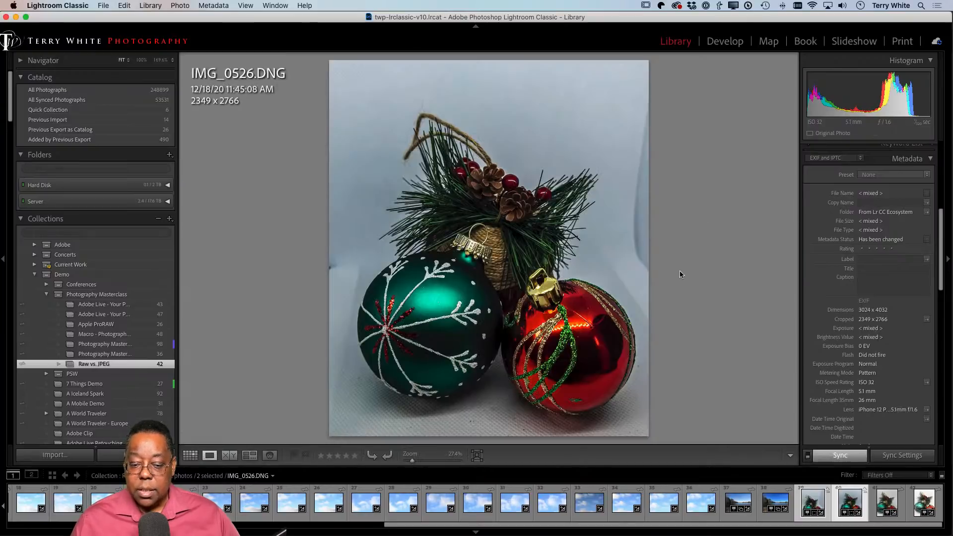
key(g)
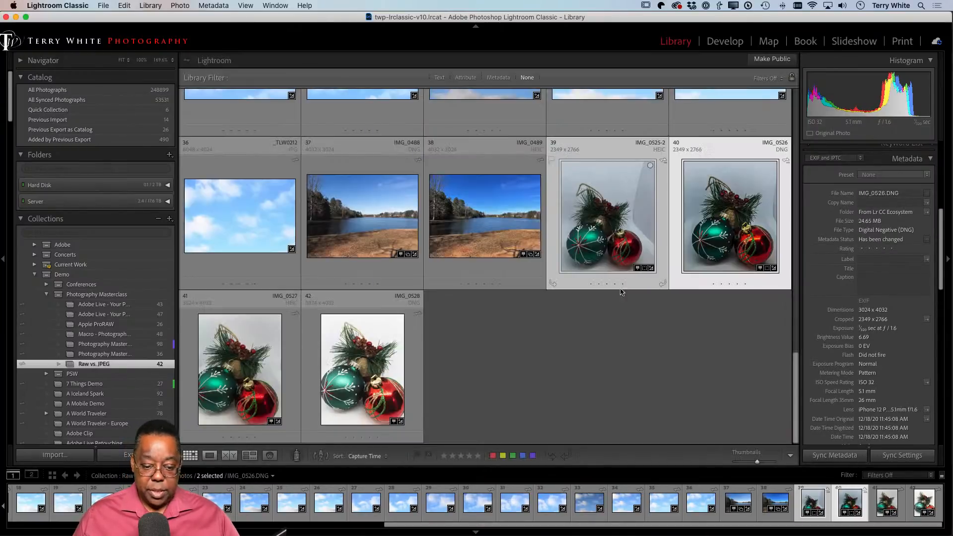
click(644, 372)
double_click(701, 245)
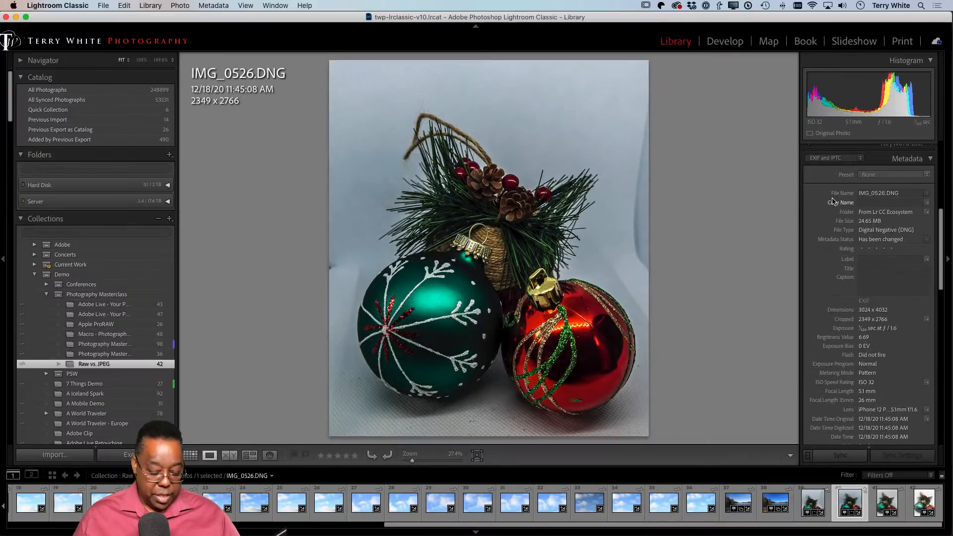
key(d)
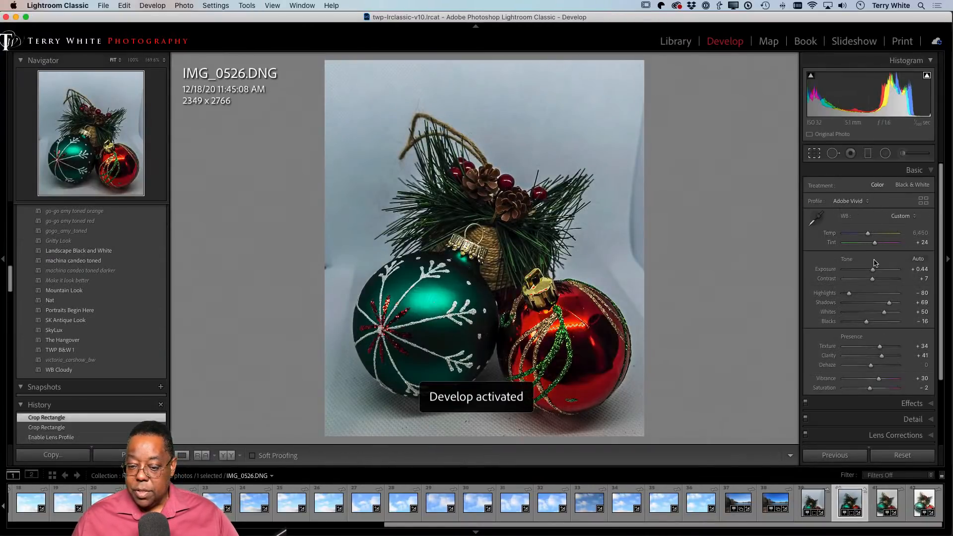
drag(874, 270, 877, 273)
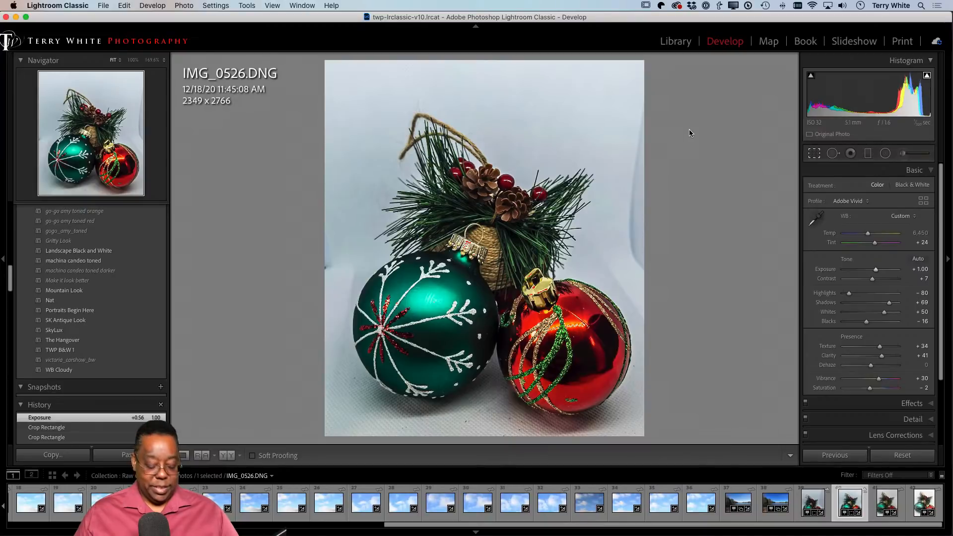
Open IMG_0526.DNG from the Library grid for editing in Adobe Photoshop 2021
key(e)
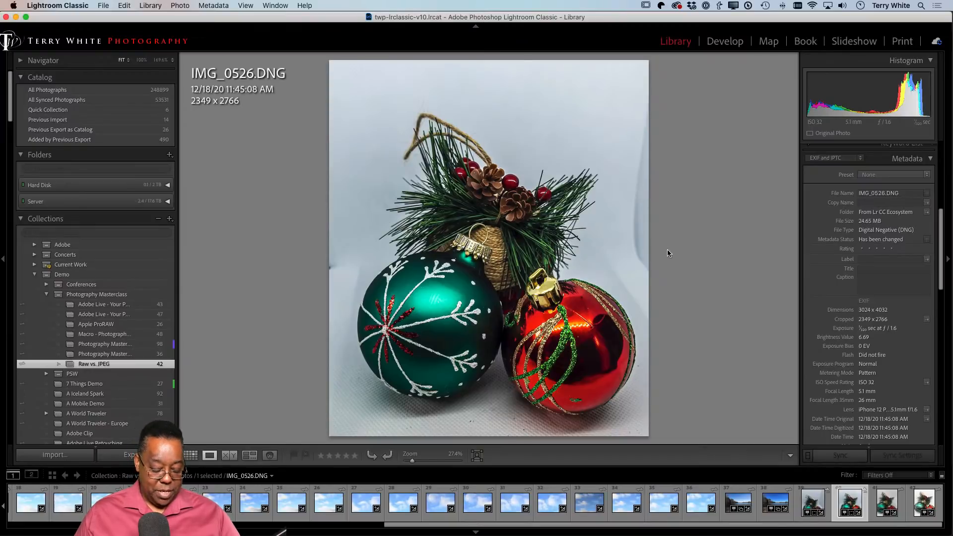
key(g)
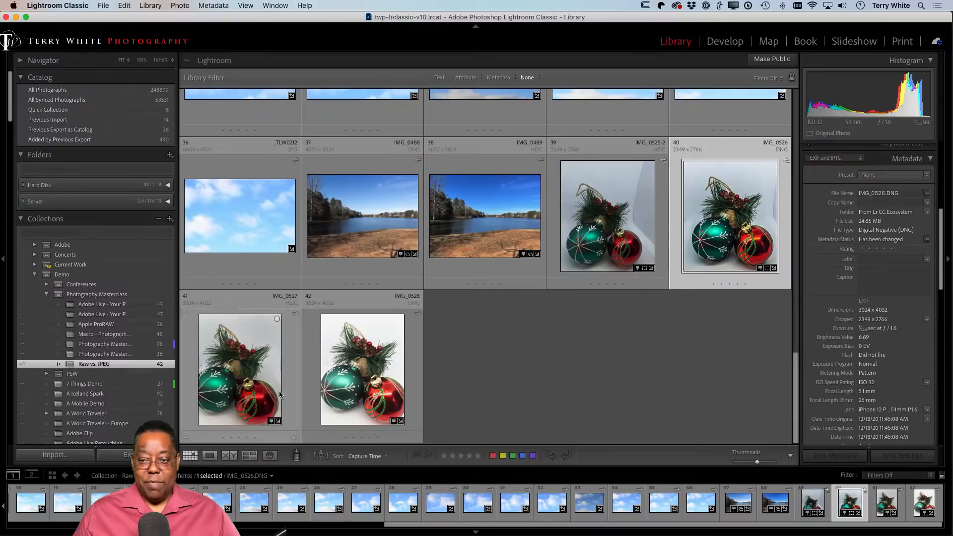
click(592, 368)
click(711, 239)
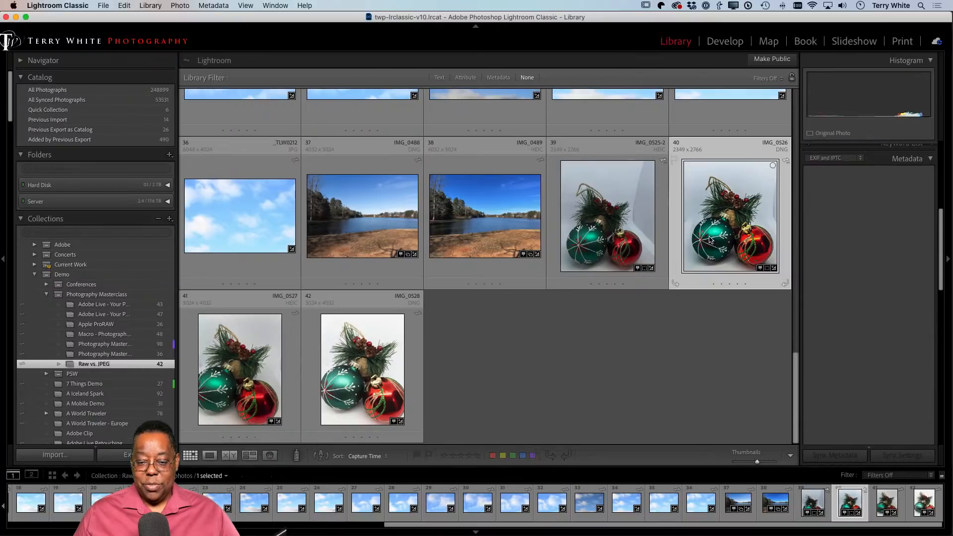
right_click(710, 240)
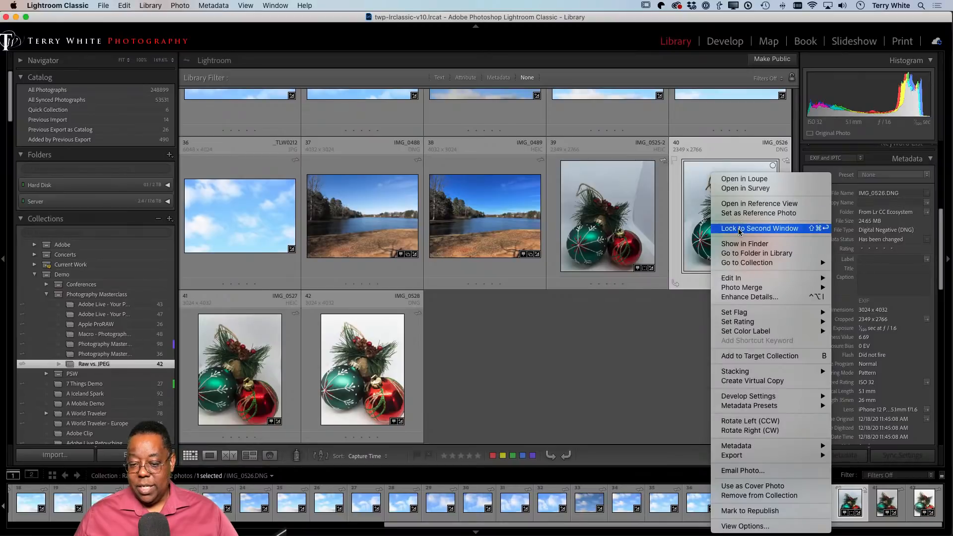
mouse_move(740, 278)
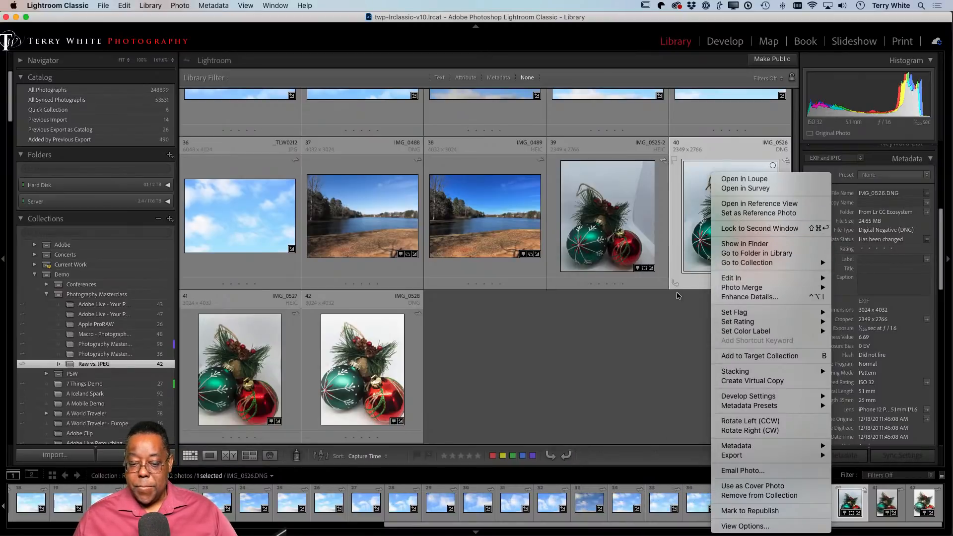
click(666, 263)
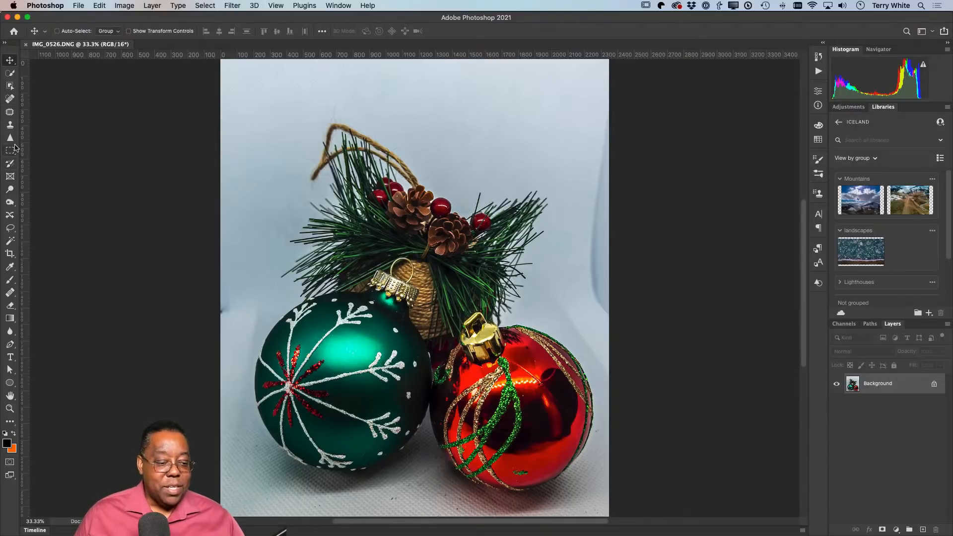
Lasso the backdrop fold along the photo's right edge and fill it with Content-Aware, Color Adaptation on, Normal mode, 100% opacity
click(10, 230)
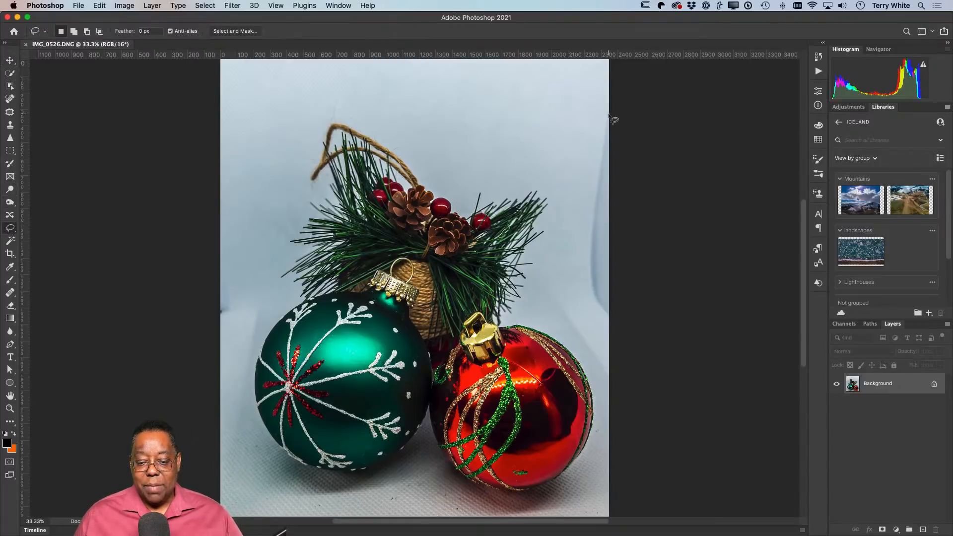
mouse_move(604, 117)
mouse_down()
mouse_move(586, 174)
mouse_move(582, 248)
mouse_move(587, 299)
mouse_move(601, 316)
mouse_move(618, 313)
mouse_move(633, 208)
mouse_move(599, 126)
mouse_up()
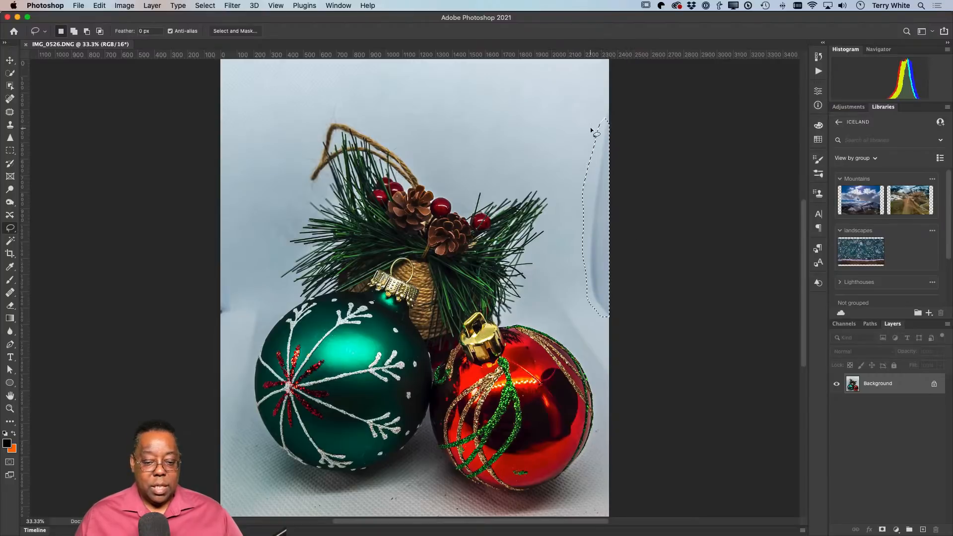
key(shift+BackSpace)
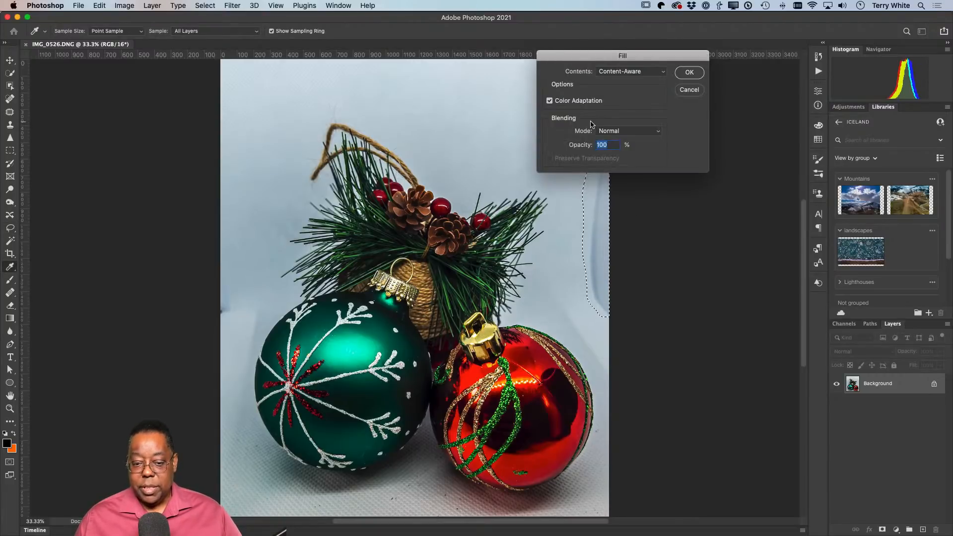
click(678, 73)
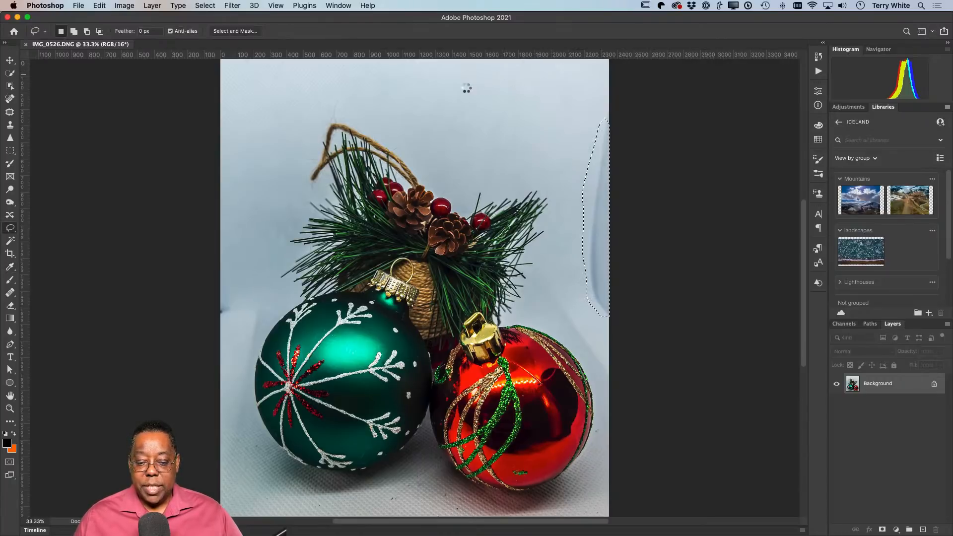
Lasso the backdrop crease at the photo's left edge beside the green ornament, fill it with Content-Aware at 100% opacity, and clear the selection
key(super+d)
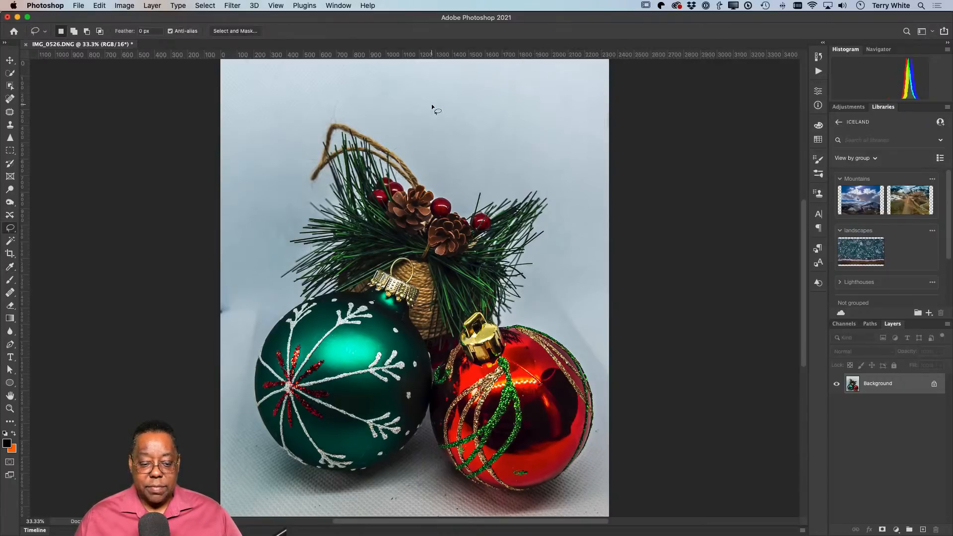
mouse_move(223, 295)
mouse_down()
mouse_move(202, 299)
mouse_move(200, 330)
mouse_move(234, 318)
mouse_move(240, 305)
mouse_move(246, 324)
mouse_move(258, 324)
mouse_move(253, 289)
mouse_move(233, 289)
mouse_up()
key(shift+BackSpace)
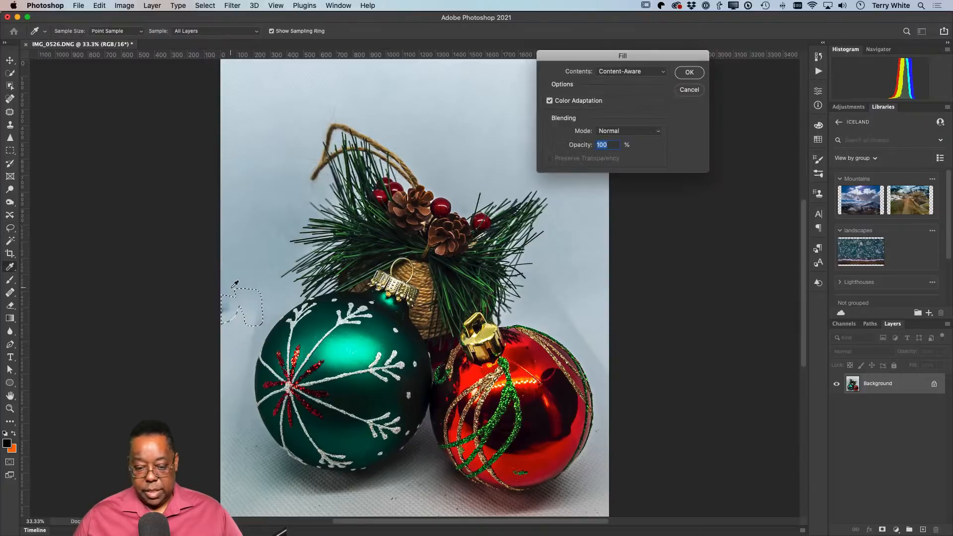
key(Return)
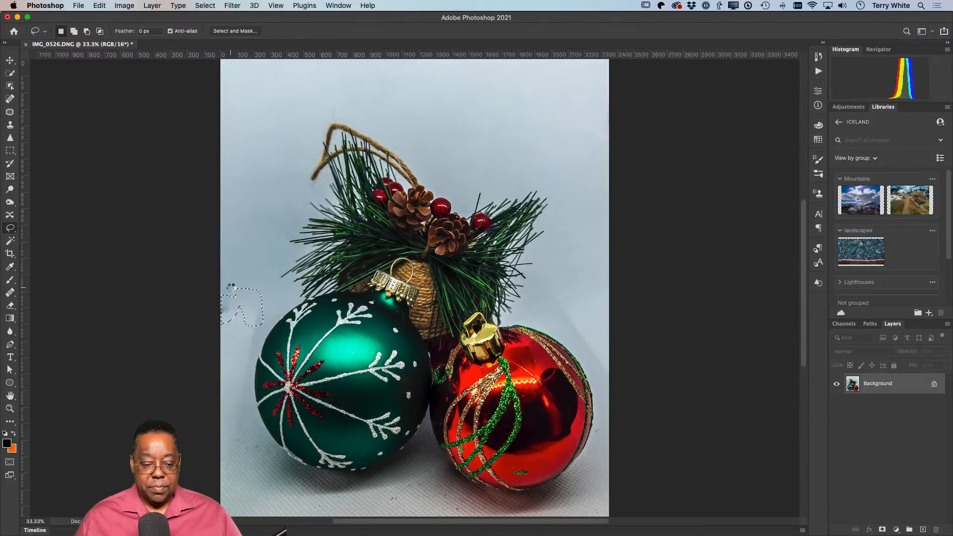
key(super+d)
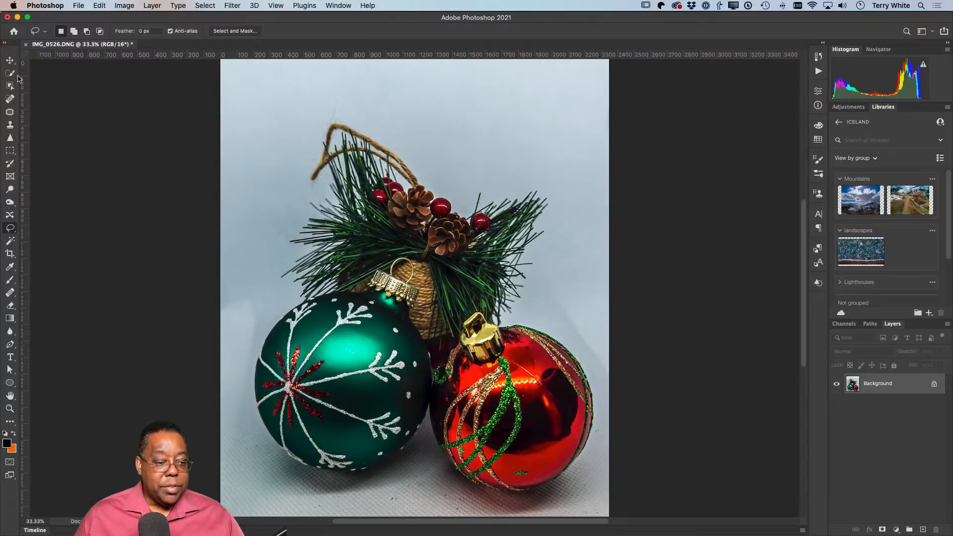
Heal the remaining backdrop creases beside the red and green ornaments with the Content-Aware Spot Healing Brush, enlarged to about 80–90 px
click(10, 99)
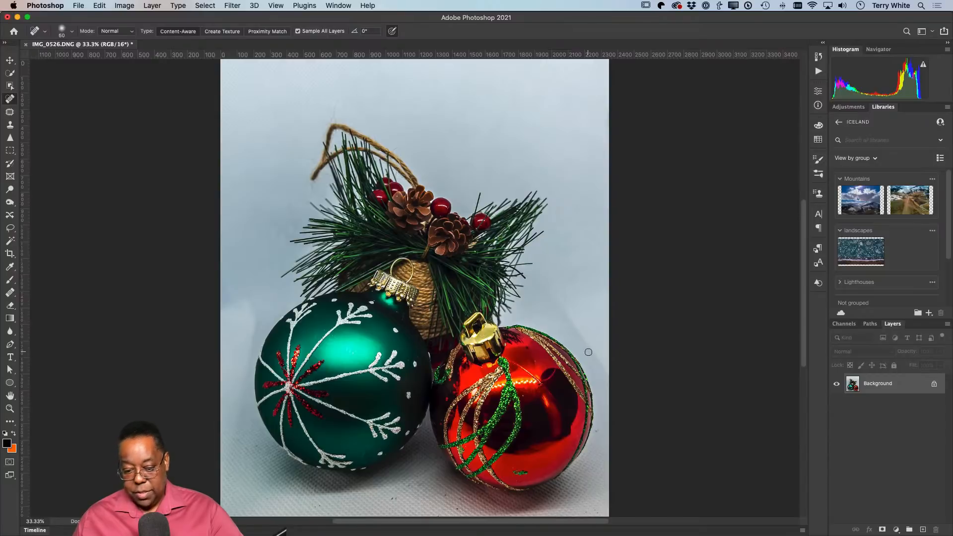
key(bracketright)
key(bracketright)
key(bracketright)
key(bracketright)
drag(606, 375, 556, 289)
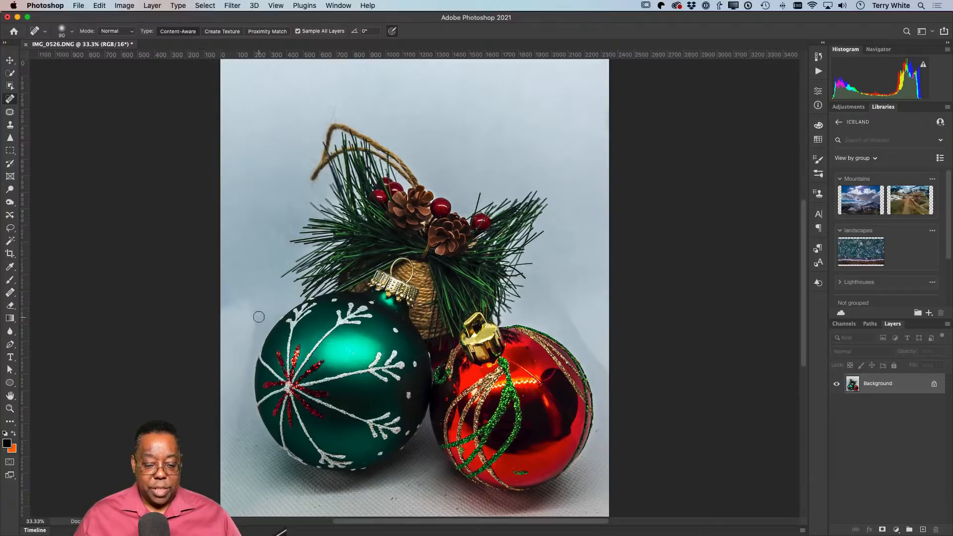
drag(258, 315, 248, 357)
drag(252, 297, 221, 309)
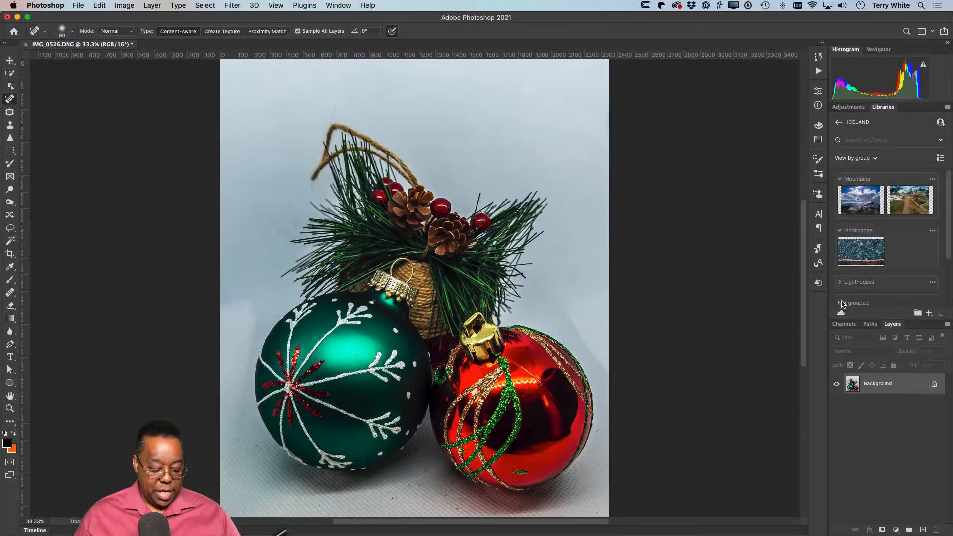
Save the retouched ornament photo, close it, and switch back to Lightroom Classic
key(super+s)
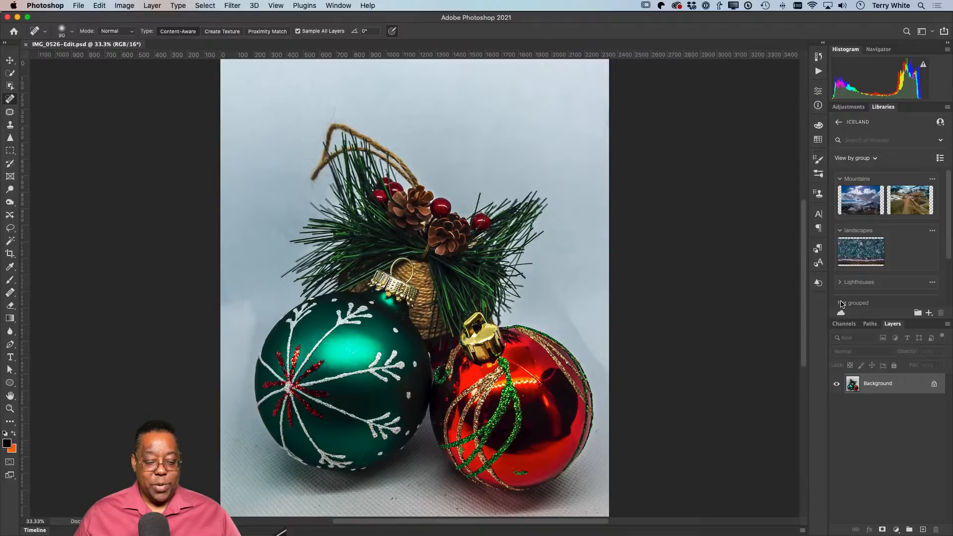
key(super+w)
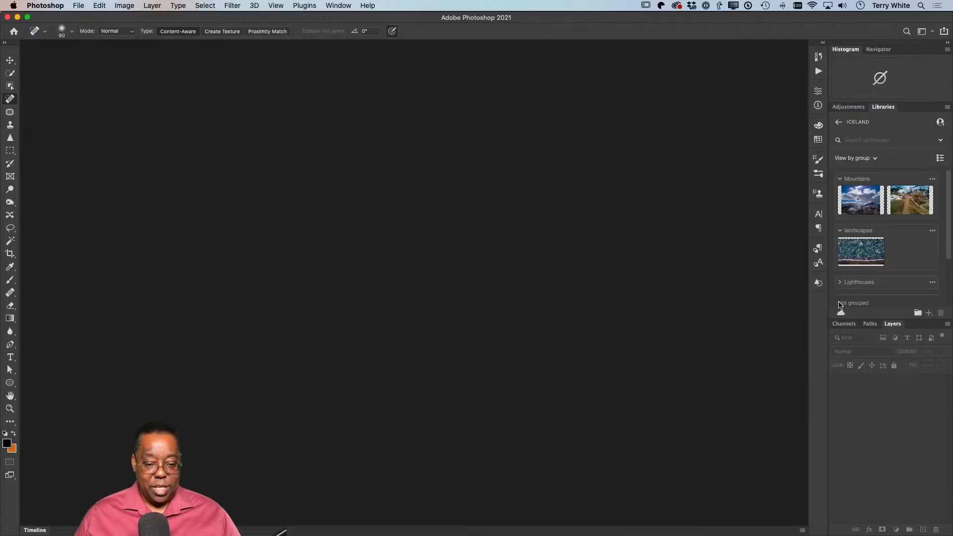
key(super+Tab)
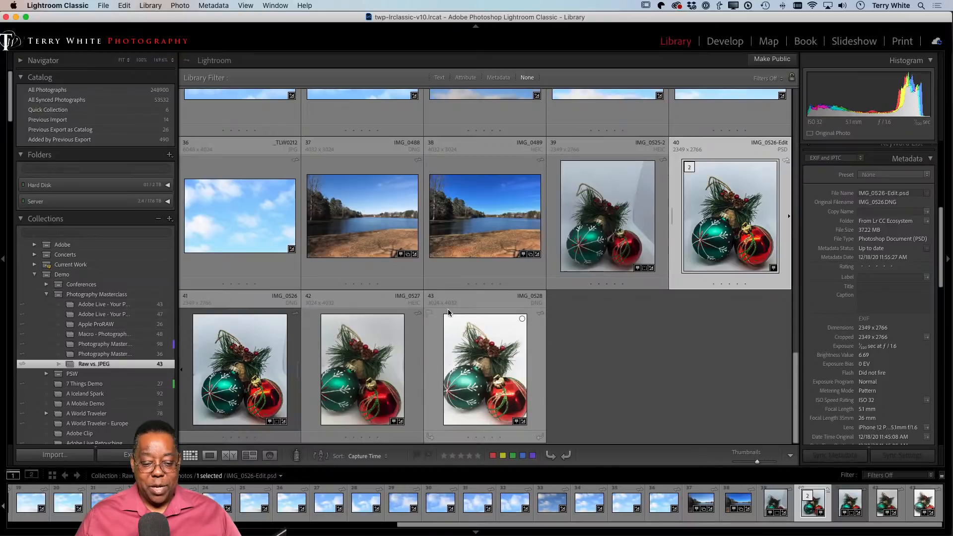
Compare IMG_0526.DNG with the retouched IMG_0526-Edit.psd at full view by alternating between them, and return to the Library grid
double_click(241, 340)
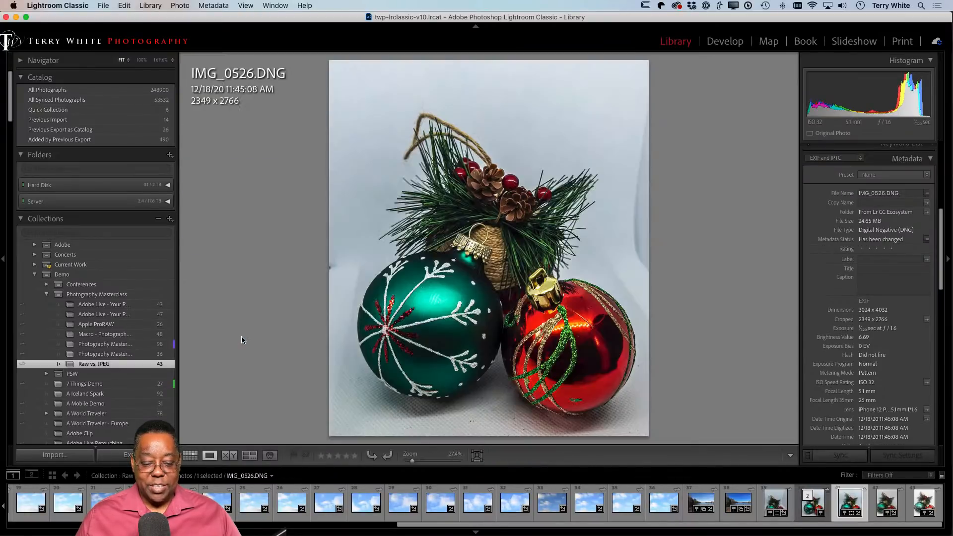
key(Left)
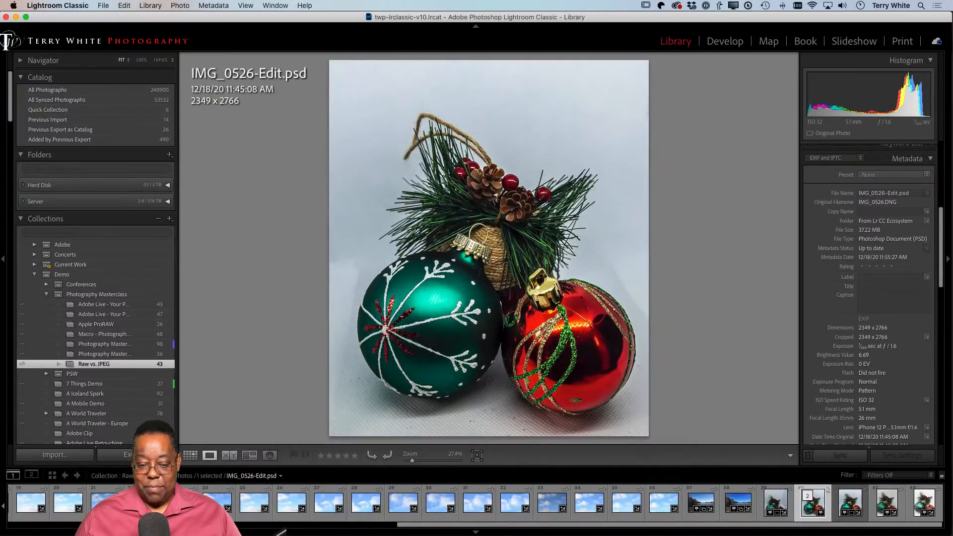
key(Right)
key(Left)
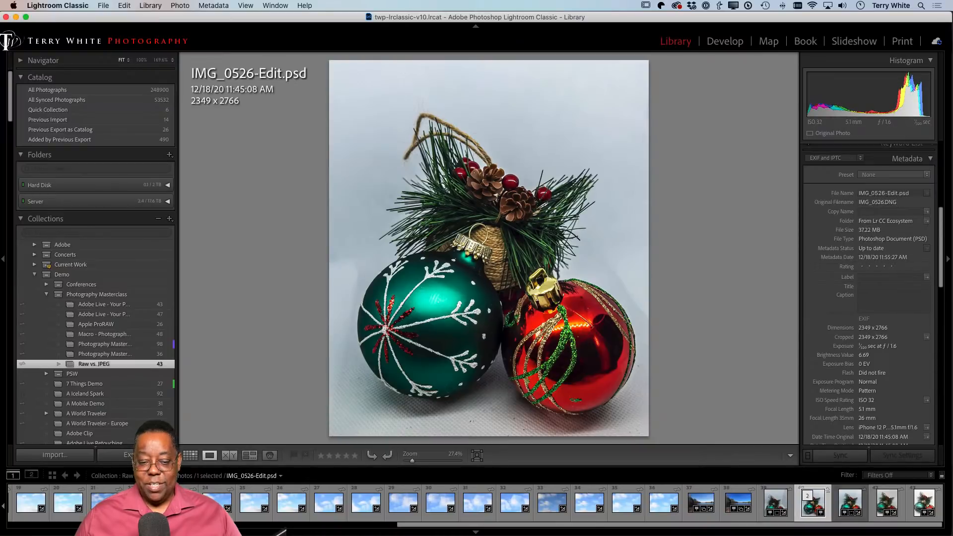
key(Left)
key(Right)
key(Right)
key(Left)
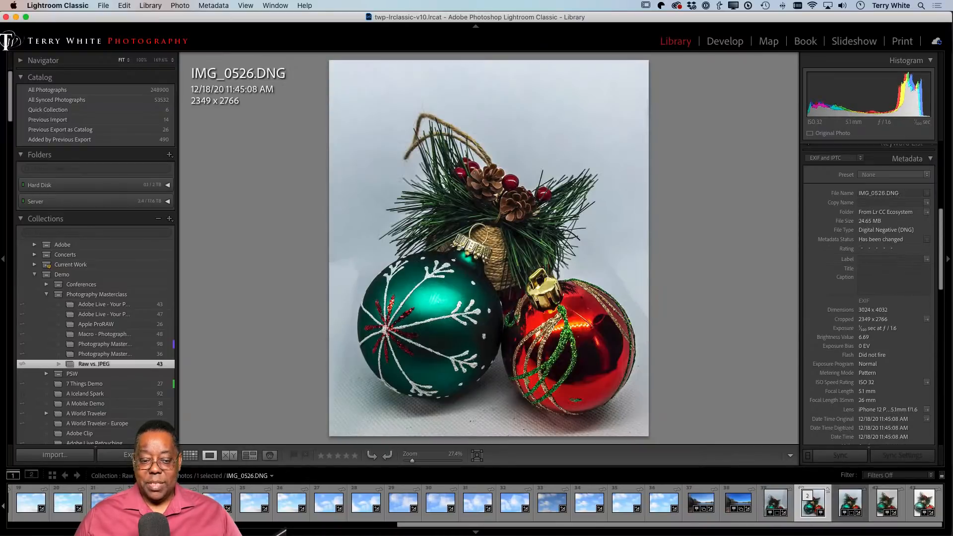
key(Right)
key(Left)
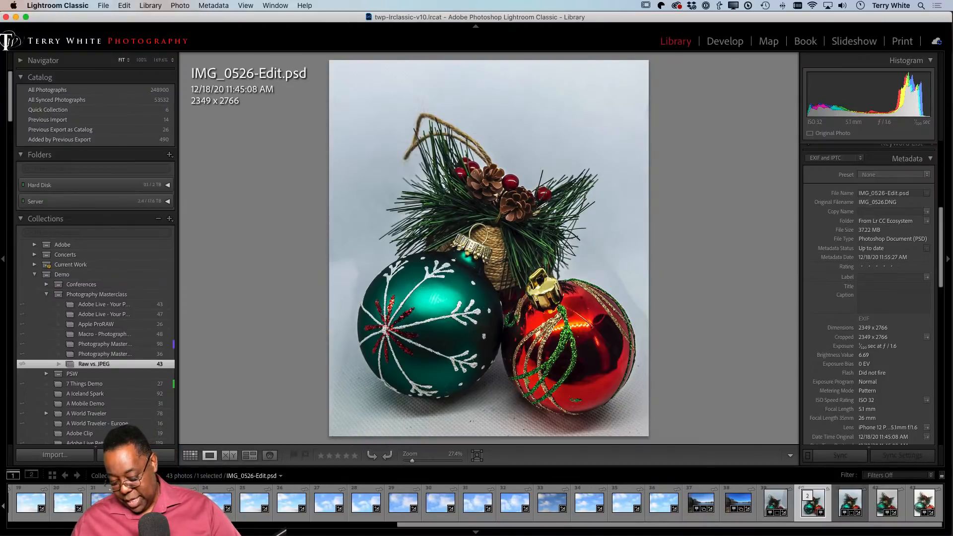
key(g)
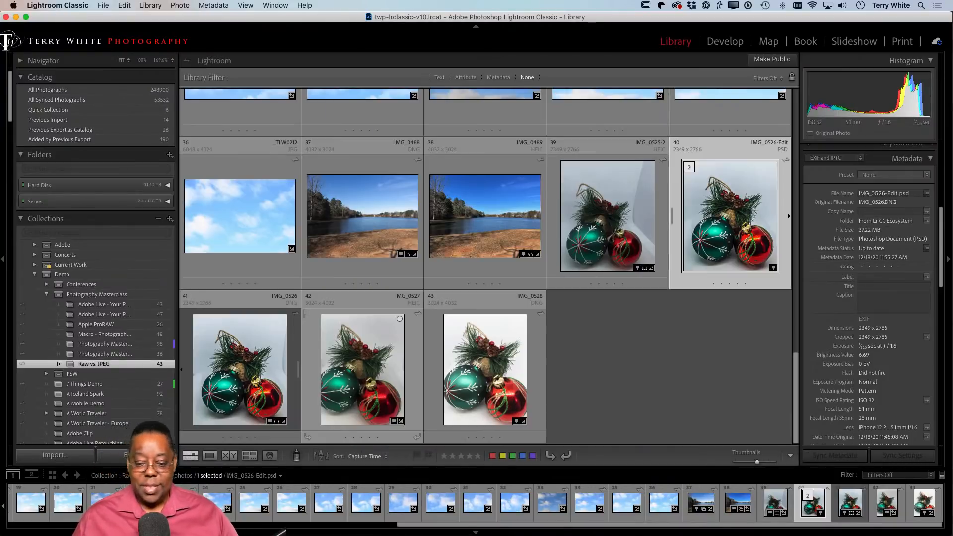